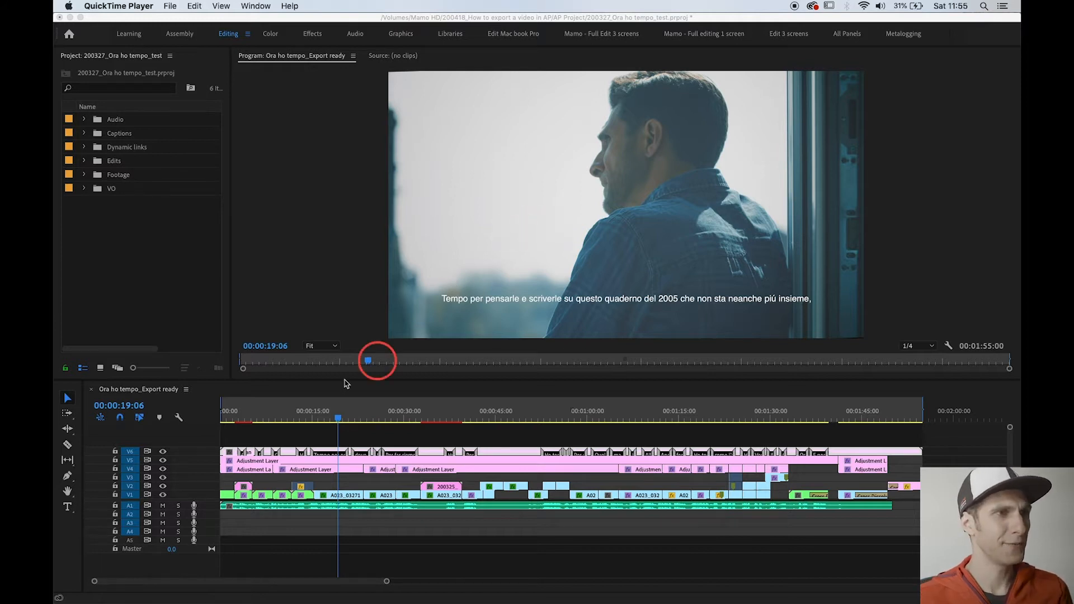
Step: Mark a short section of the sequence with the In point at 00:00:10:05 and the Out point at 00:00:15:07
{"action": "left_click", "coordinate": [277, 432]}
{"action": "left_click", "coordinate": [283, 417]}
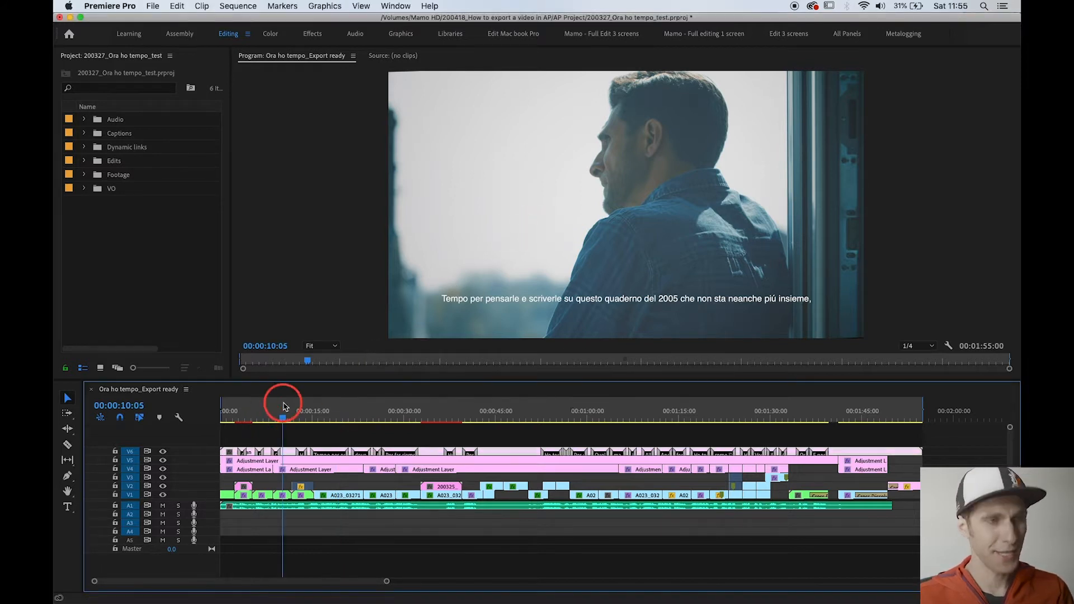
{"action": "left_click", "coordinate": [314, 418]}
{"action": "key", "text": "o"}
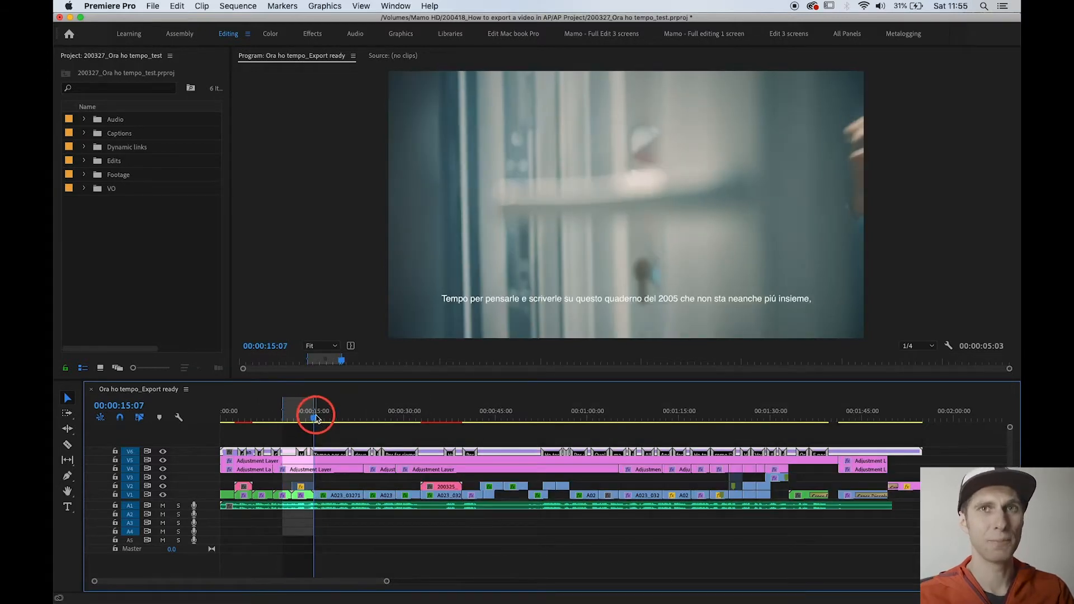
Step: Mark the whole sequence for export with the In point at 00:00:00:00 and the Out point on the final frame at 00:01:54:23
{"action": "left_click", "coordinate": [246, 417]}
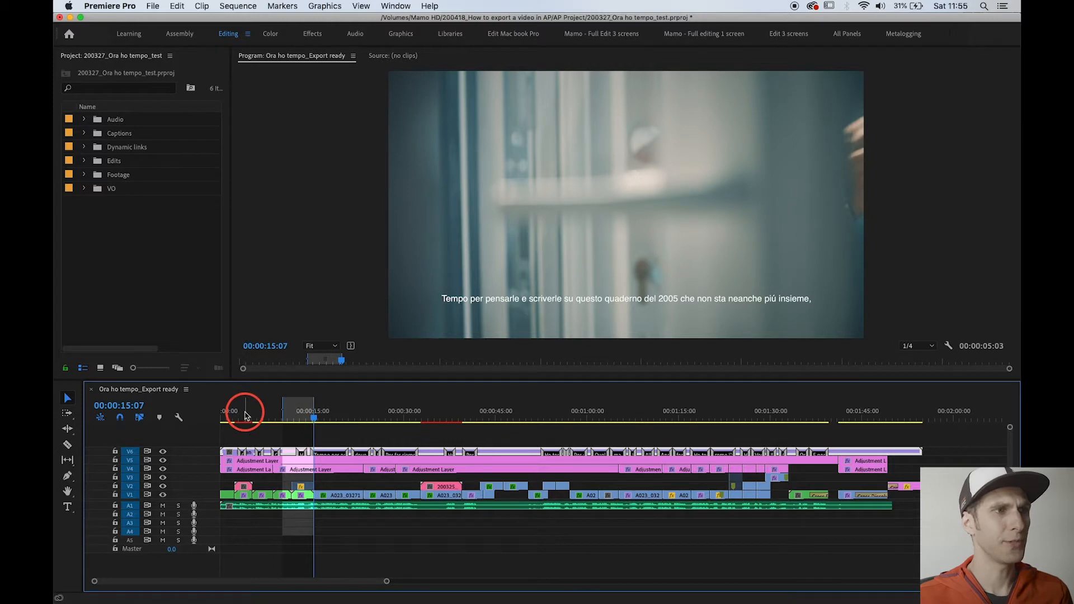
{"action": "left_click_drag", "start_coordinate": [246, 414], "coordinate": [201, 417]}
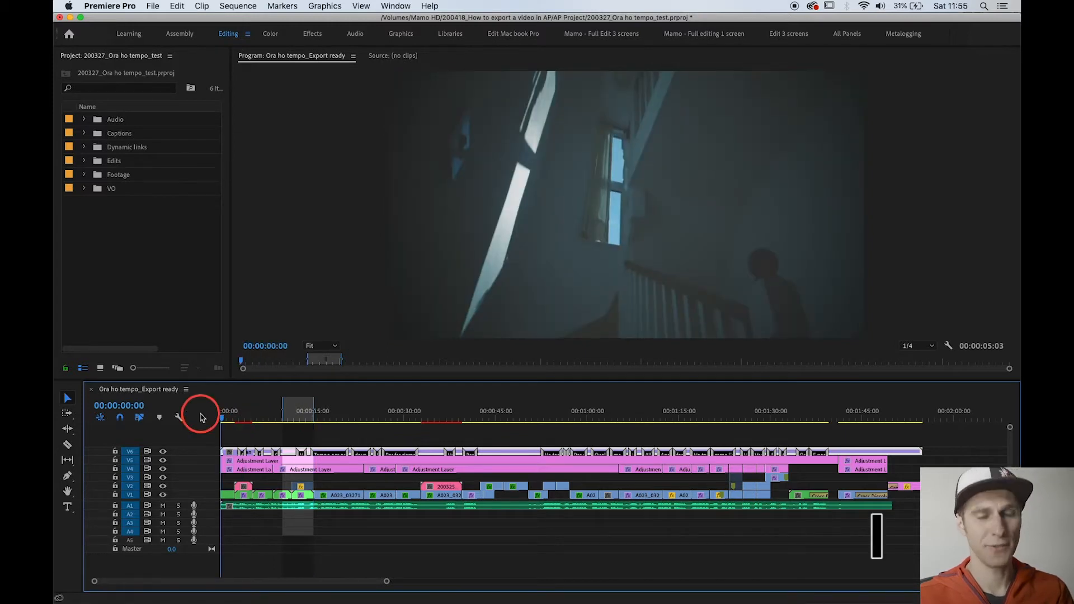
{"action": "key", "text": "i"}
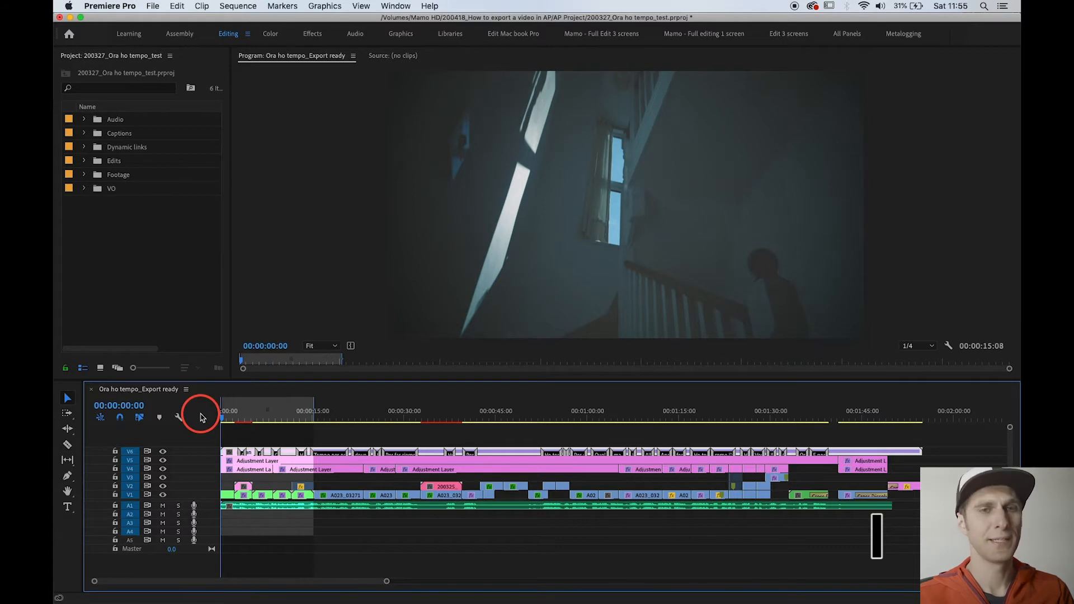
{"action": "left_click", "coordinate": [913, 419]}
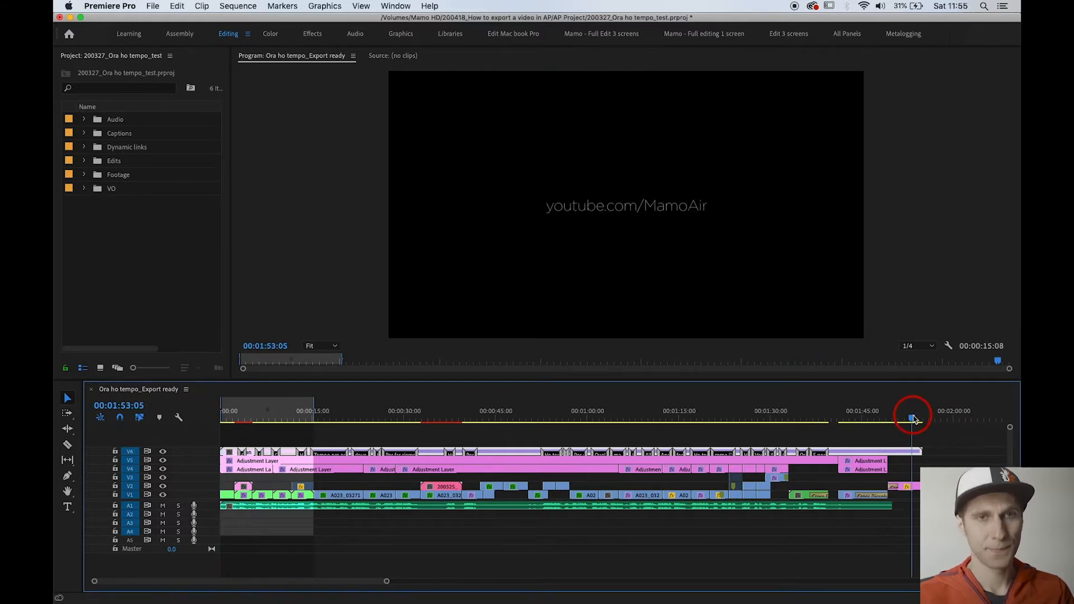
{"action": "key", "text": "End"}
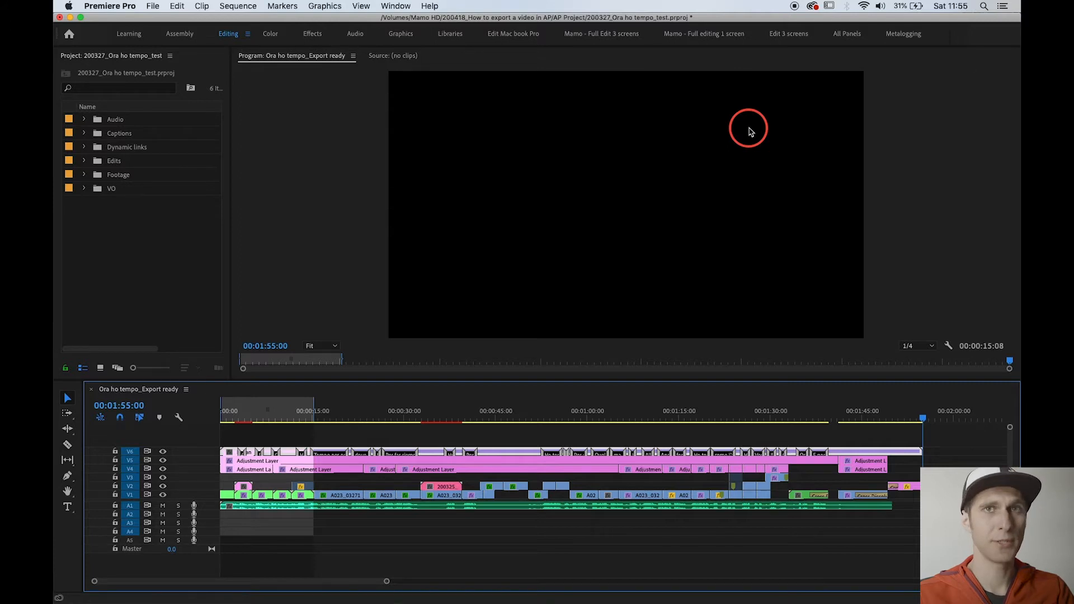
{"action": "key", "text": "Left"}
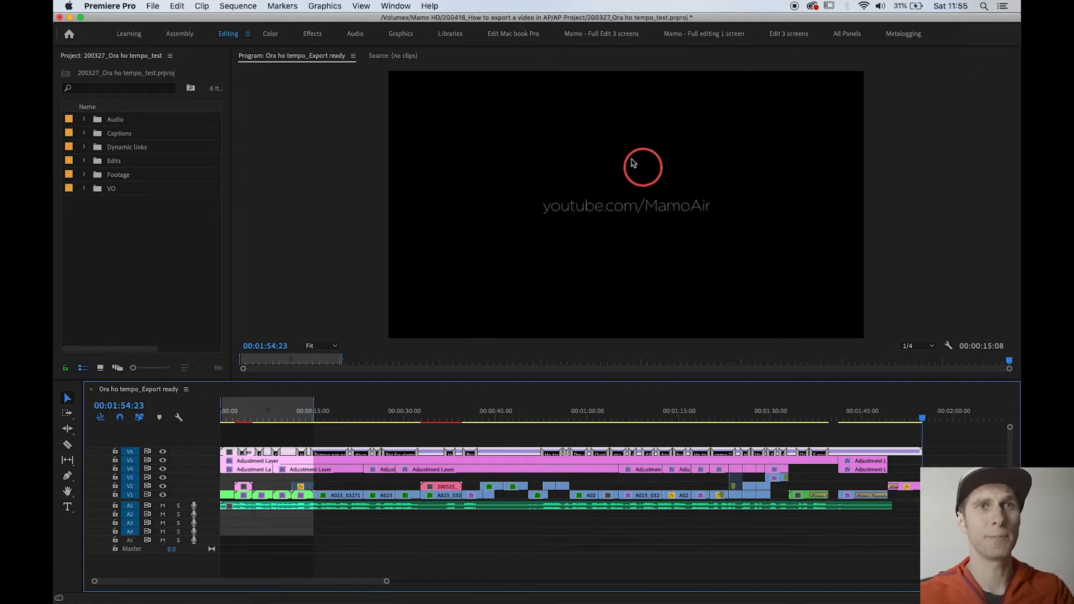
{"action": "key", "text": "o"}
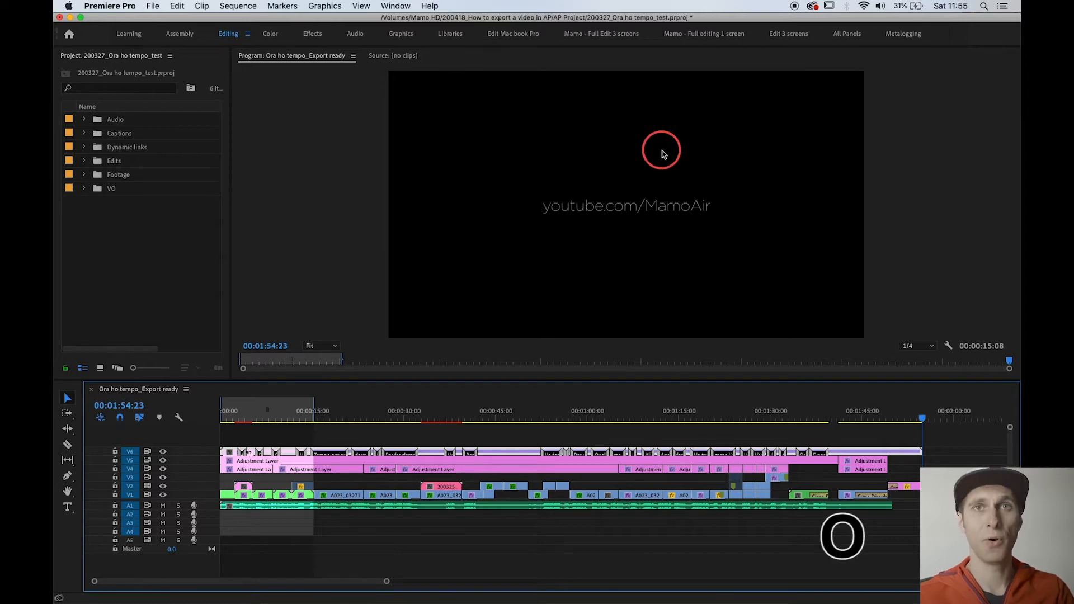
{"action": "key", "text": "o"}
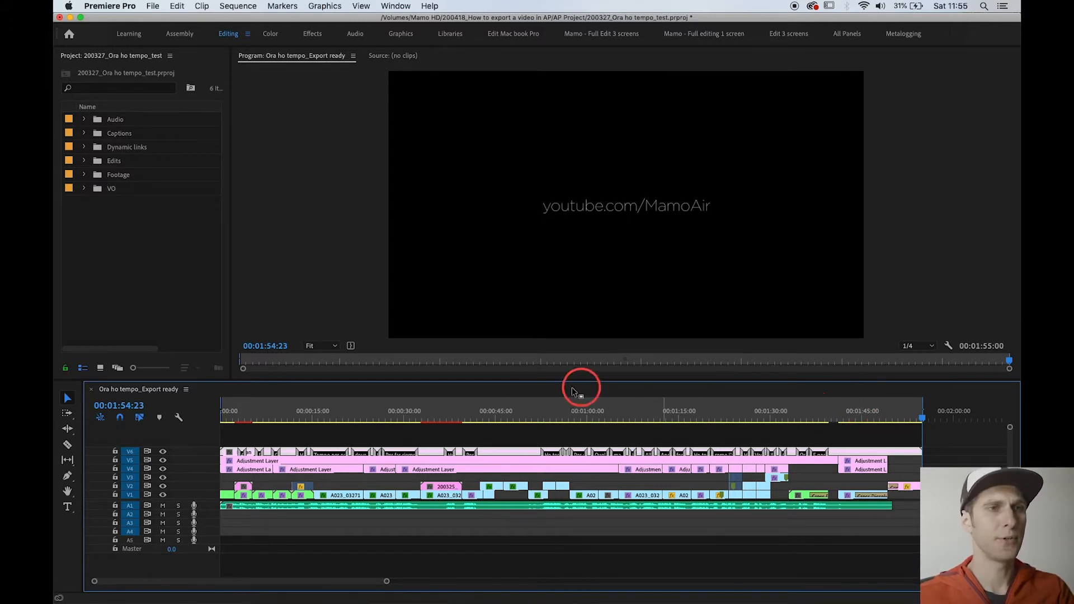
Step: Mark a mid-sequence section with the In point at 00:00:44:06 and the Out point at 00:00:50:23
{"action": "left_click", "coordinate": [491, 415]}
{"action": "key", "text": "i"}
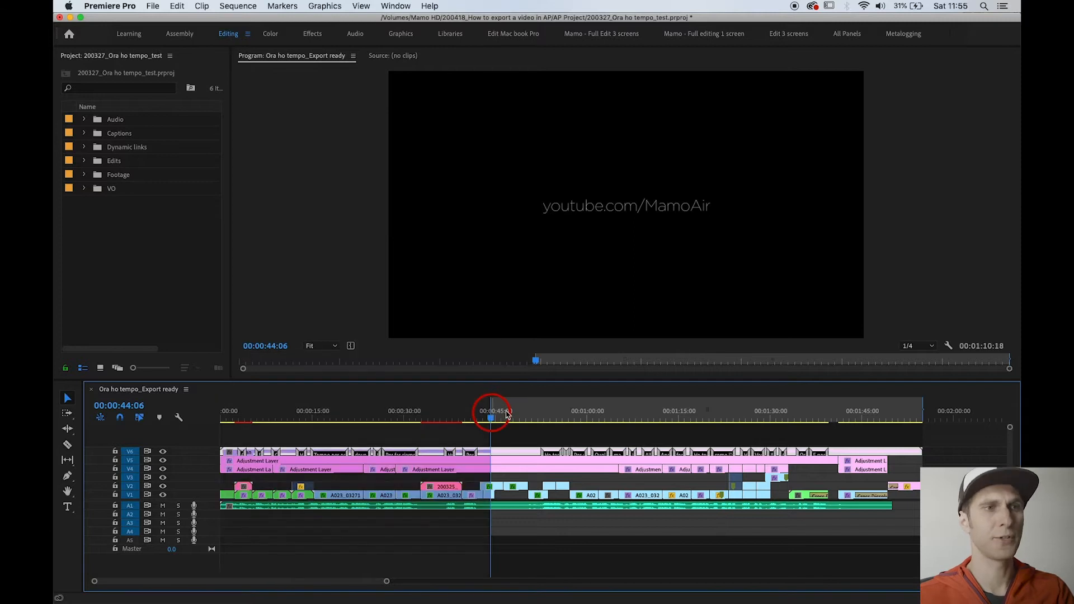
{"action": "left_click", "coordinate": [532, 417]}
{"action": "key", "text": "o"}
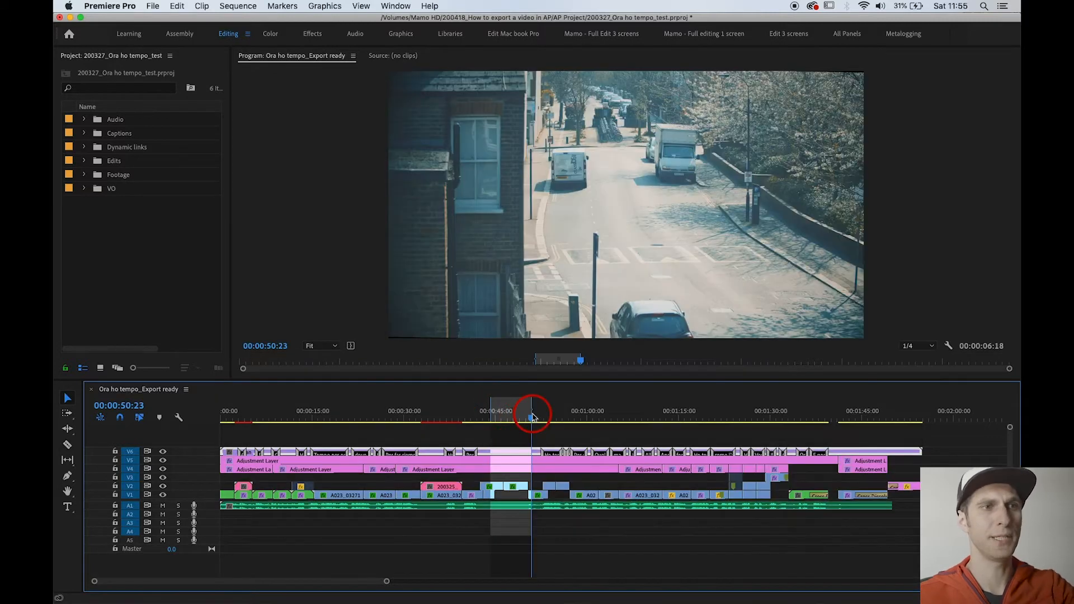
Step: Extend the marked range back to the entire sequence, from the first frame to the last frame at 00:01:54:23
{"action": "left_click", "coordinate": [503, 416]}
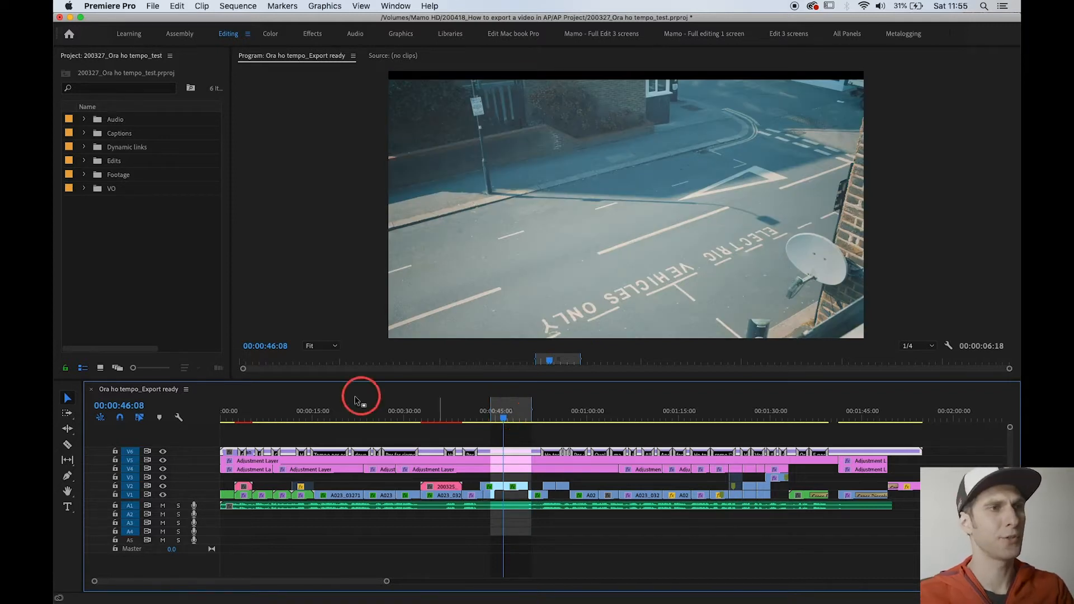
{"action": "key", "text": "Home"}
{"action": "key", "text": "i"}
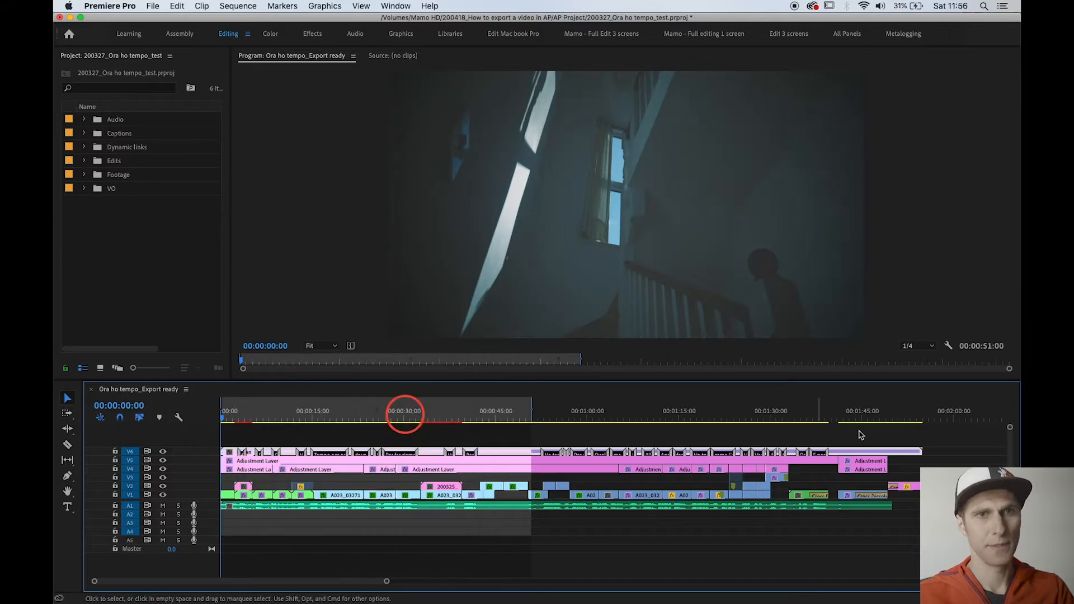
{"action": "left_click", "coordinate": [920, 417]}
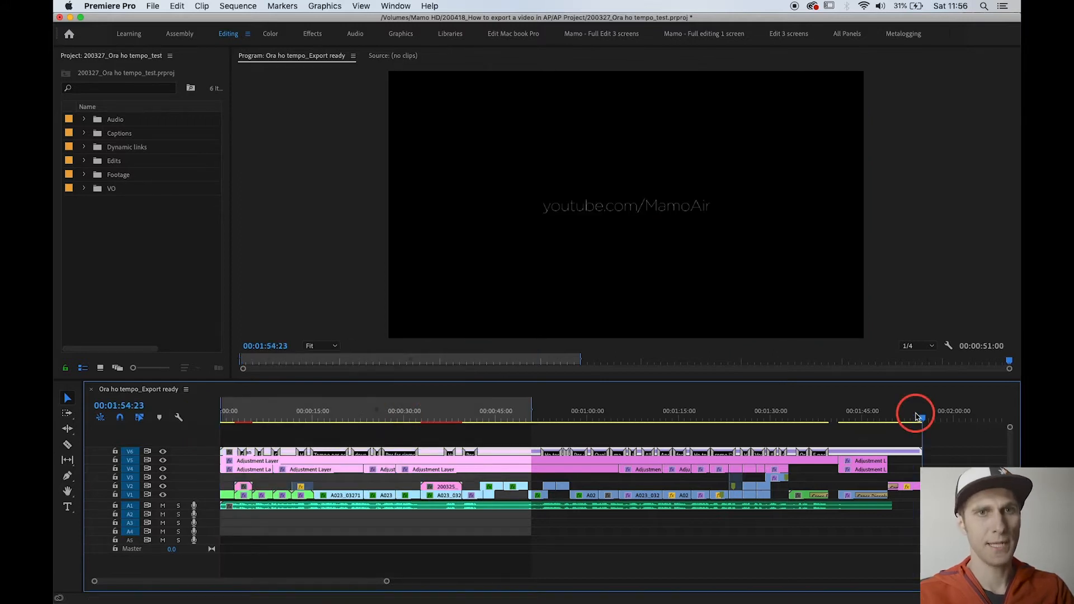
{"action": "key", "text": "o"}
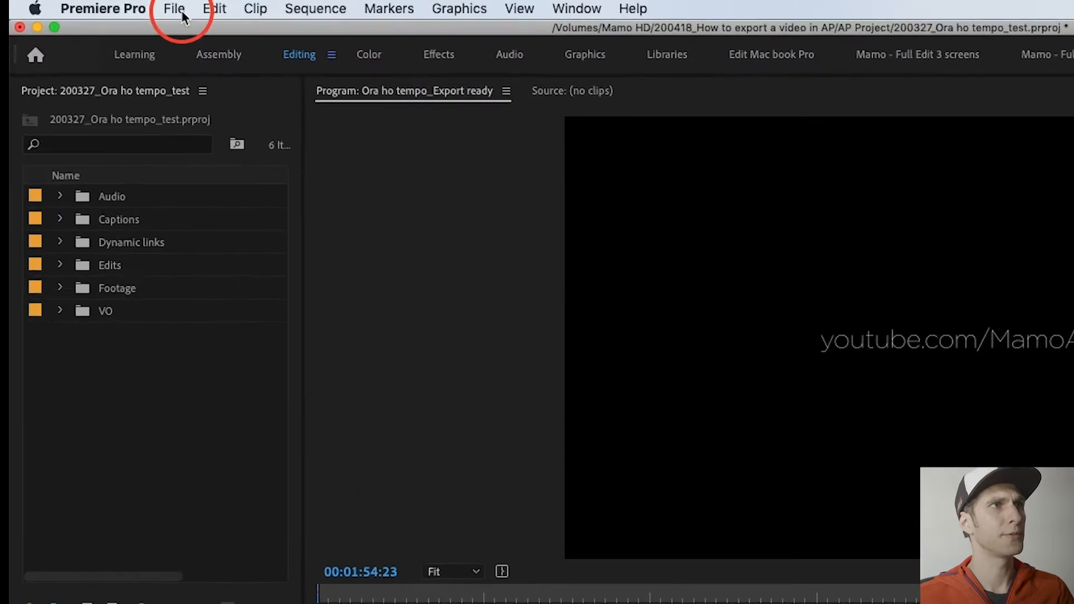
Step: Open the media export settings for the sequence and choose H.264 as the format
{"action": "left_click", "coordinate": [158, 10]}
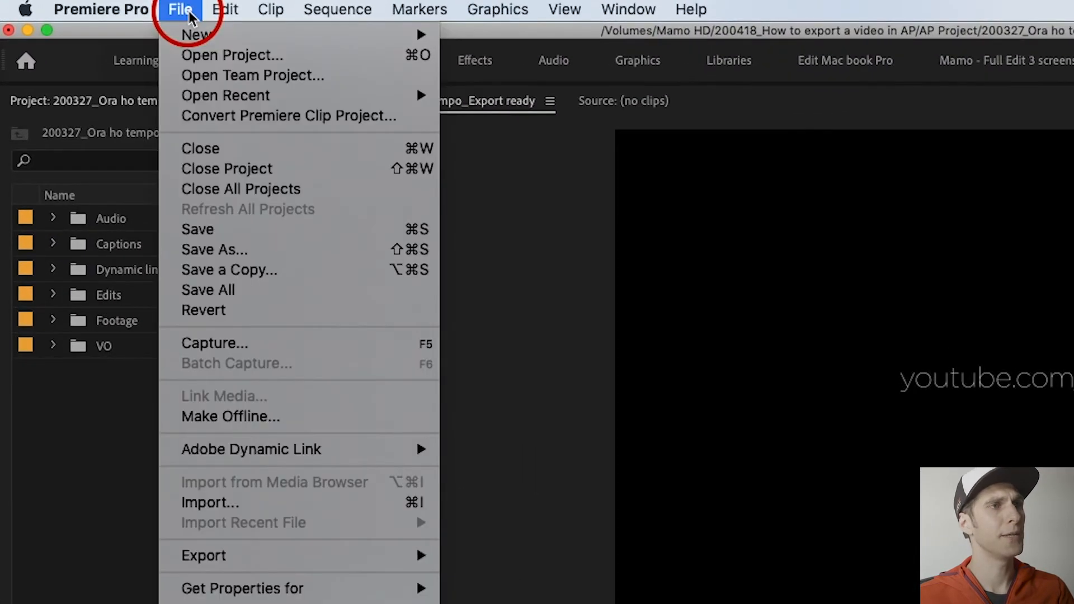
{"action": "mouse_move", "coordinate": [324, 564]}
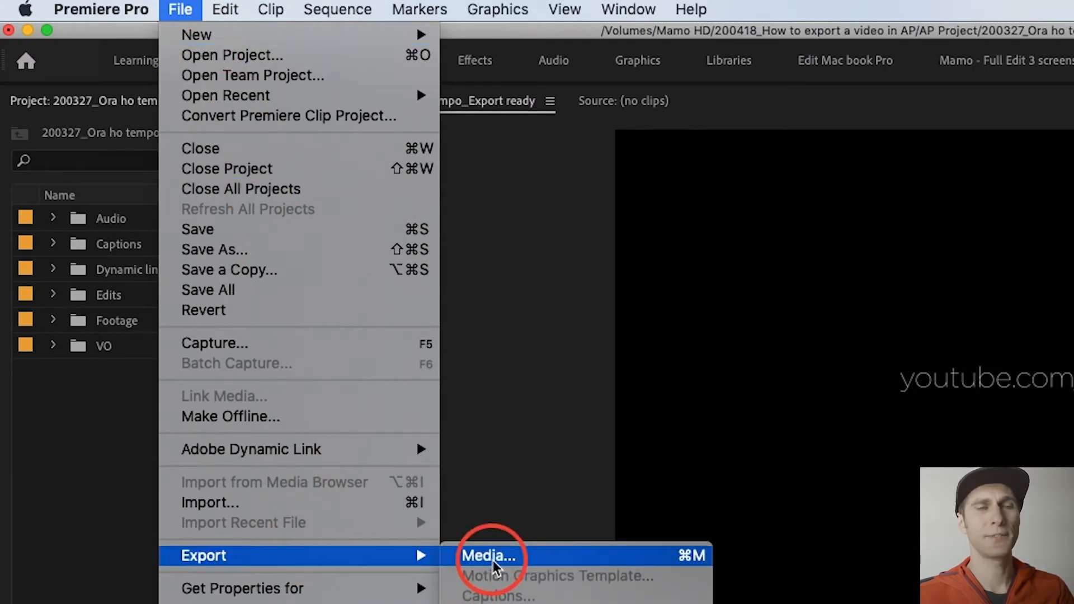
{"action": "left_click", "coordinate": [551, 557]}
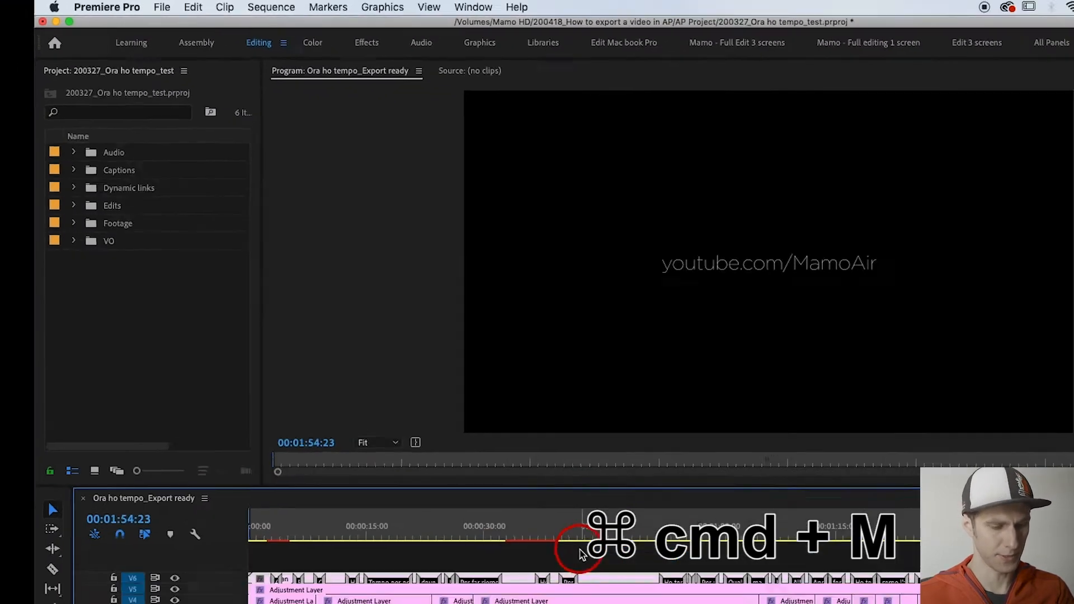
{"action": "left_click", "coordinate": [480, 432]}
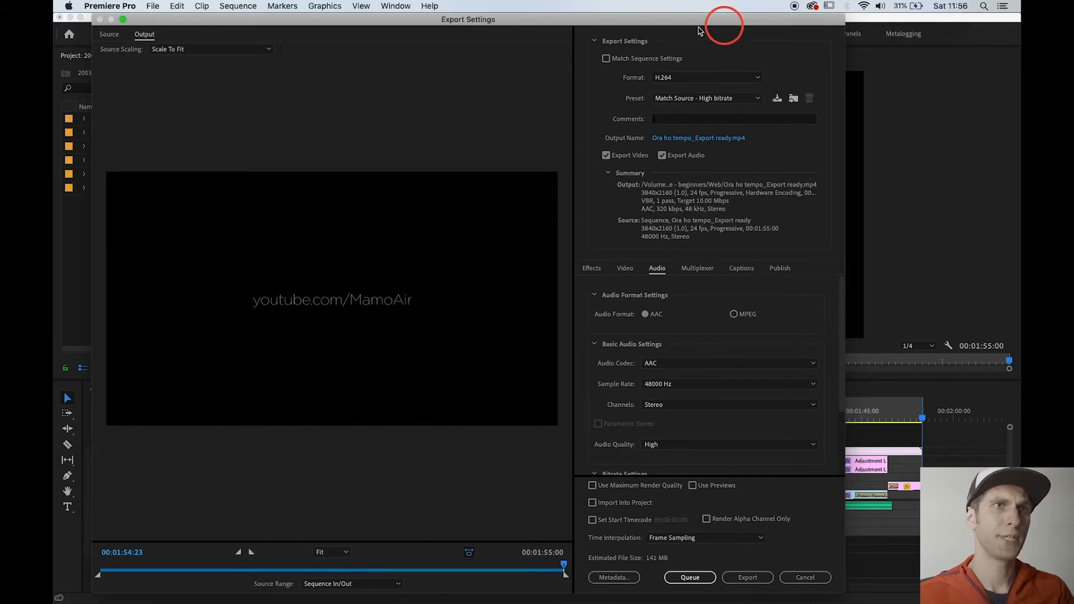
{"action": "left_click", "coordinate": [700, 79]}
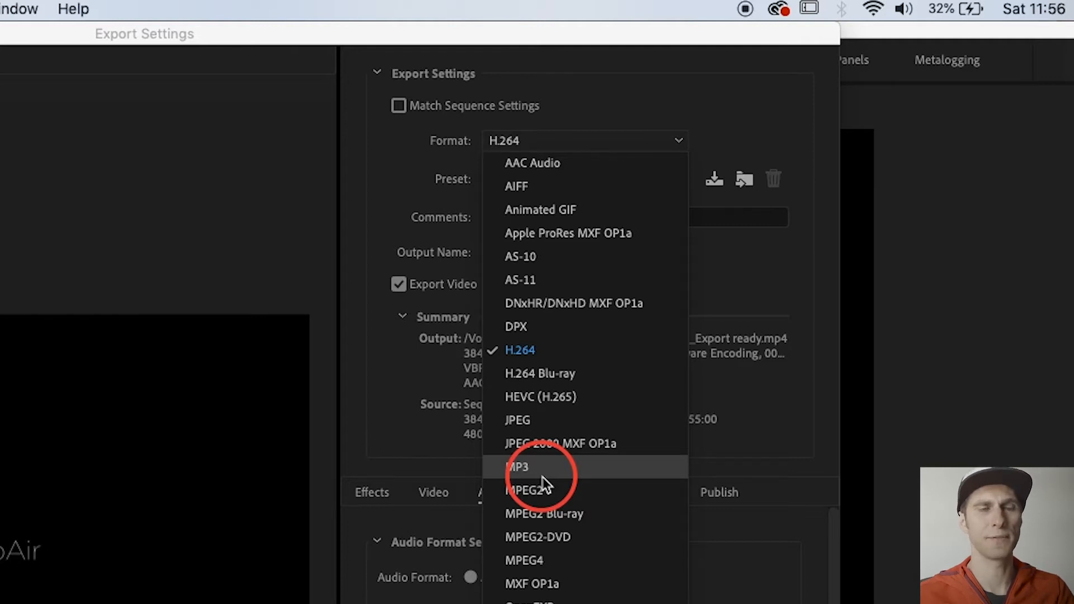
{"action": "left_click", "coordinate": [521, 350]}
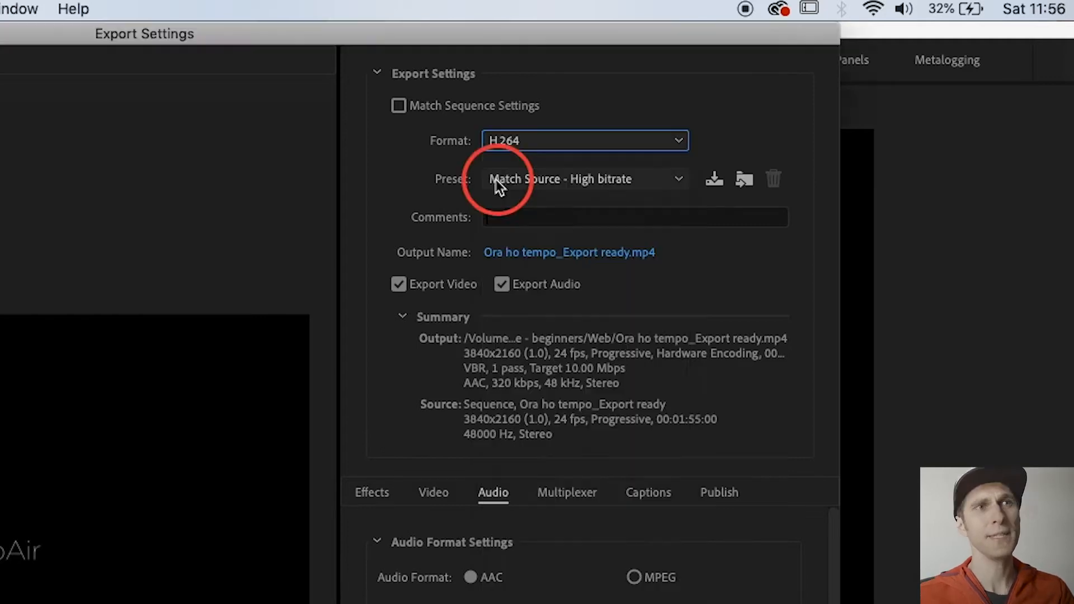
Step: Look through the available H.264 presets and keep Match Source - High bitrate
{"action": "left_click", "coordinate": [584, 177]}
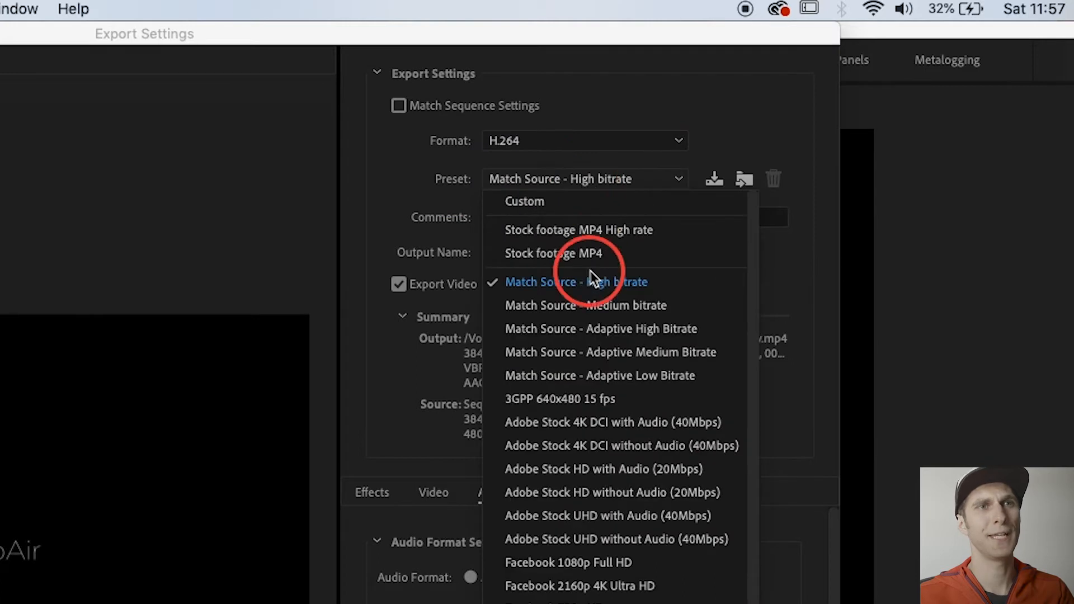
{"action": "scroll", "coordinate": [614, 414], "scroll_direction": "down", "scroll_amount": 3}
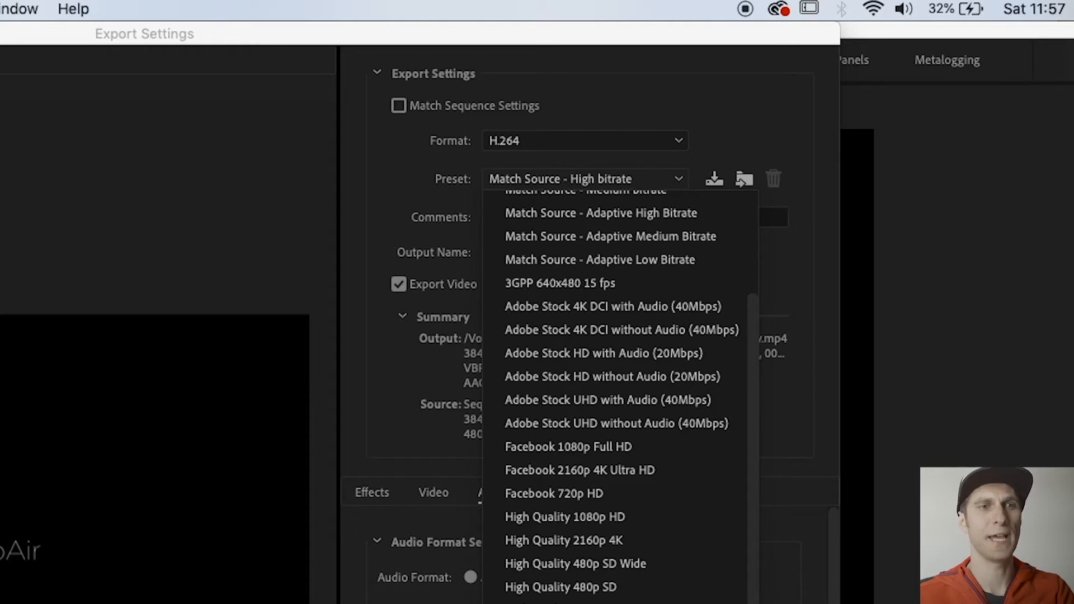
{"action": "scroll", "coordinate": [616, 391], "scroll_direction": "up", "scroll_amount": 3}
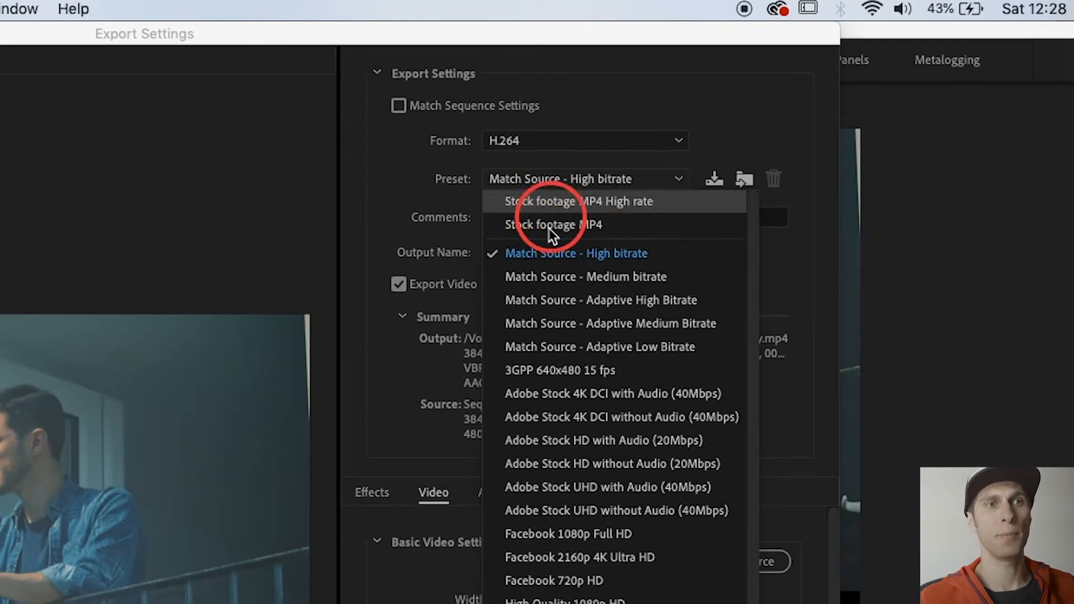
{"action": "scroll", "coordinate": [603, 268], "scroll_direction": "down", "scroll_amount": 3}
{"action": "scroll", "coordinate": [750, 224], "scroll_direction": "up", "scroll_amount": 3}
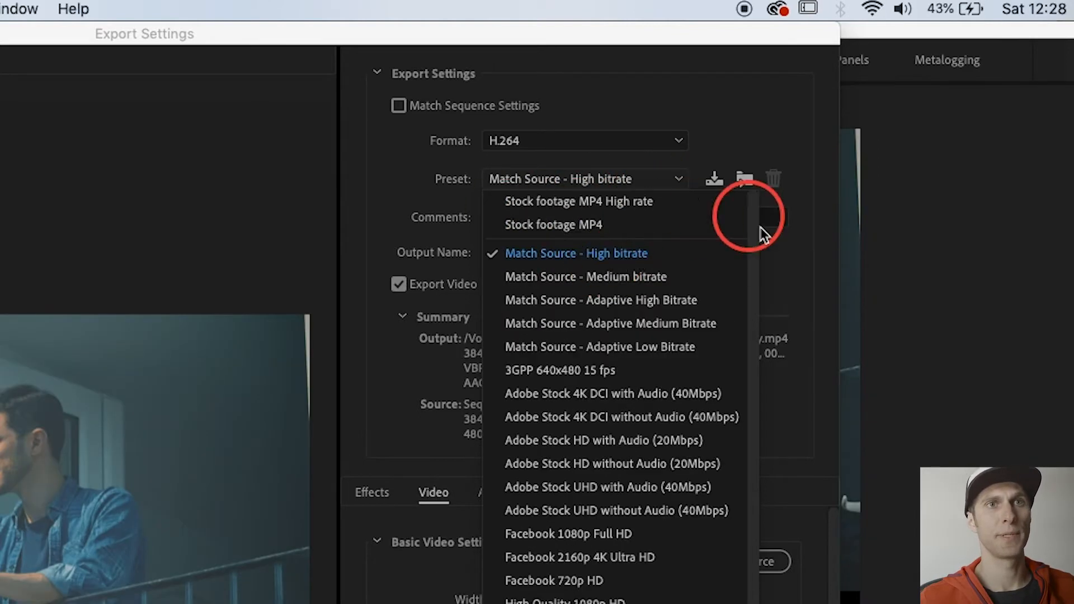
{"action": "left_click", "coordinate": [779, 261]}
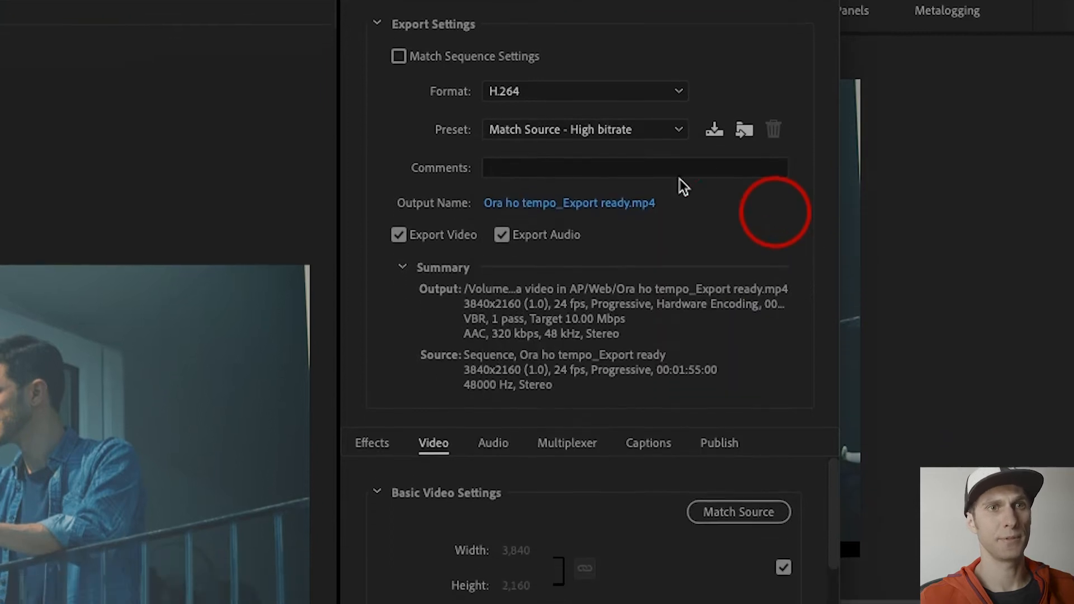
Step: Stop matching the frame width and height to the source and use the Custom preset, keeping audio export enabled
{"action": "left_click", "coordinate": [784, 523]}
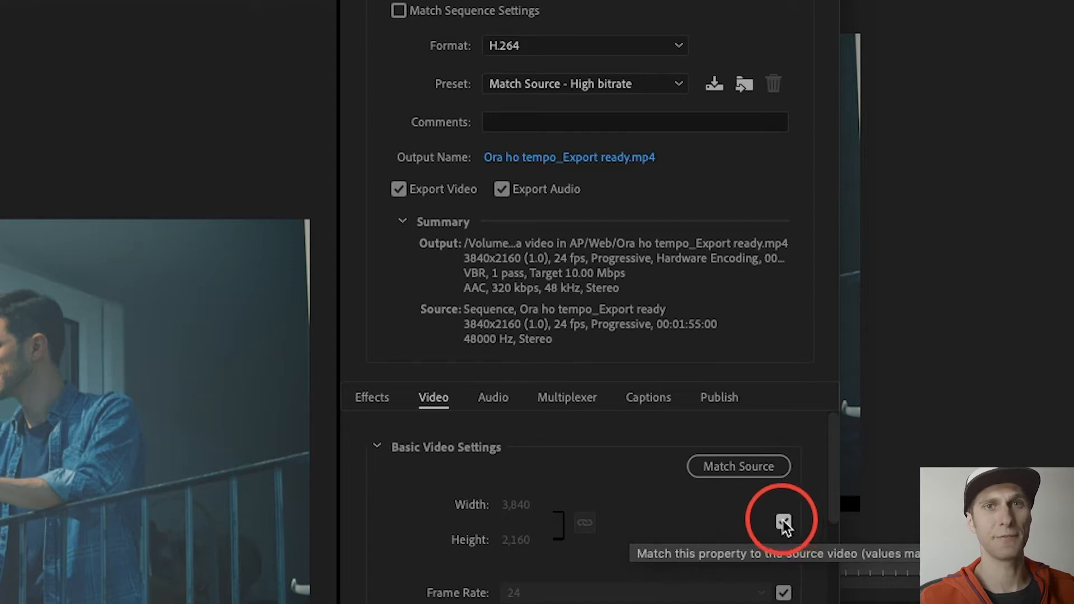
{"action": "left_click", "coordinate": [783, 523]}
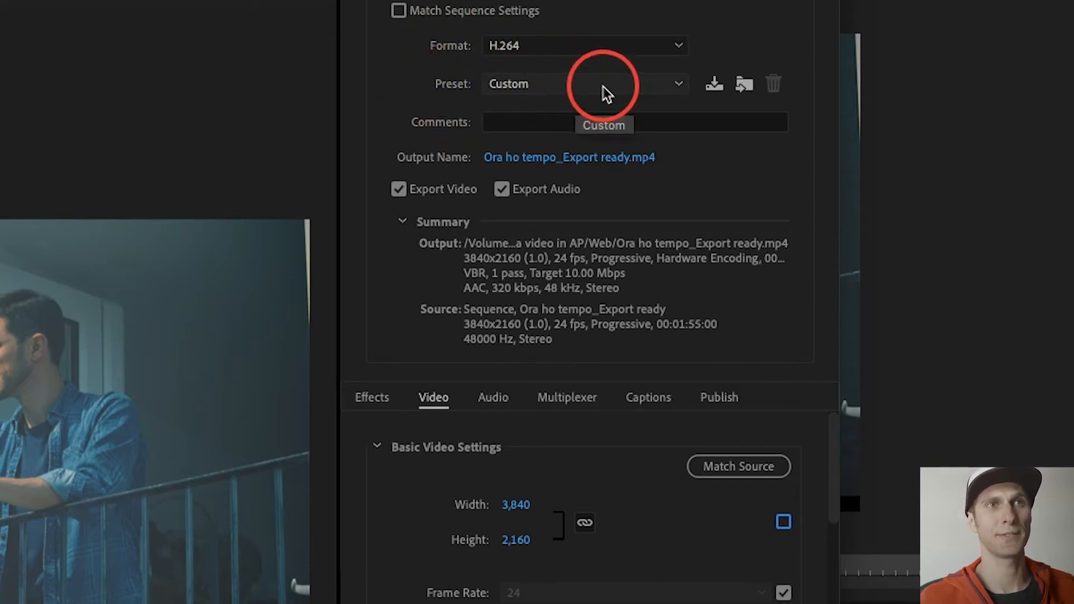
{"action": "left_click", "coordinate": [502, 191]}
{"action": "left_click", "coordinate": [500, 191]}
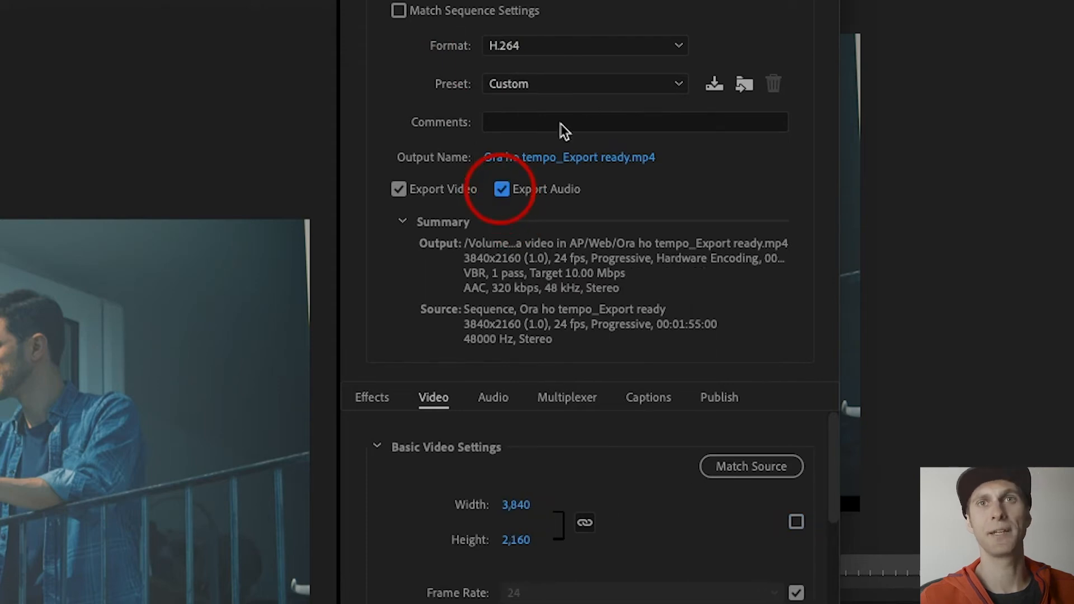
{"action": "left_click", "coordinate": [615, 94]}
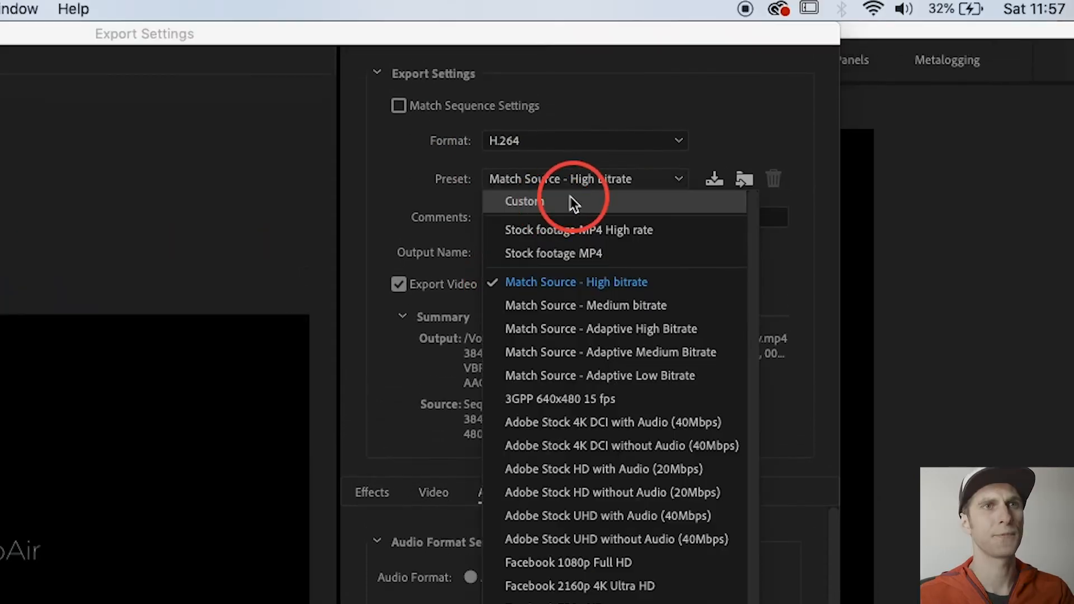
{"action": "left_click", "coordinate": [535, 204]}
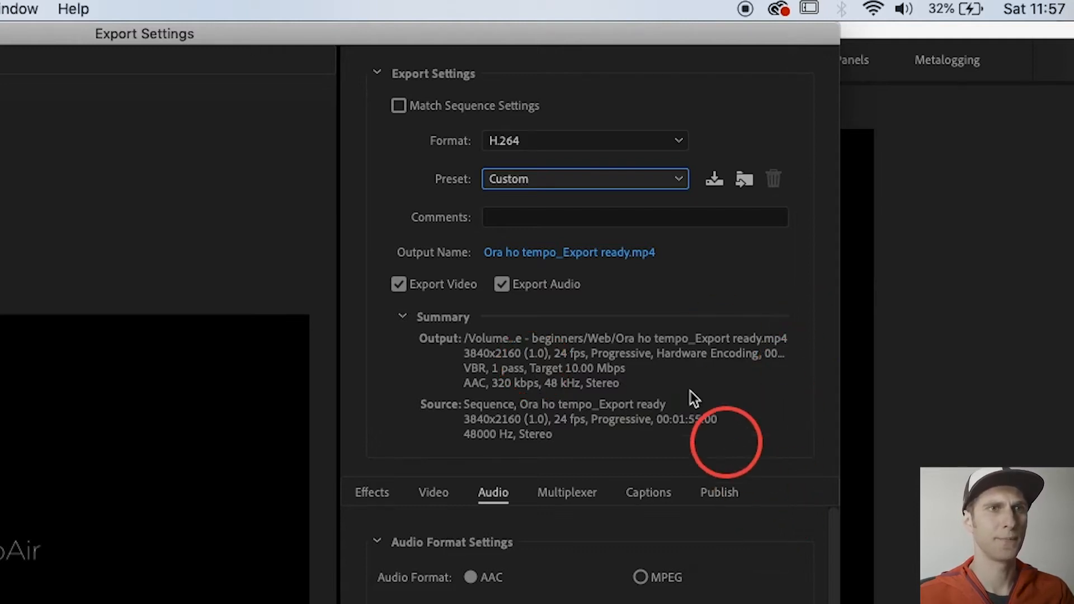
Step: Open the output name for editing and browse to the 200418_How to export a video in AP folder on the Mamo HD drive
{"action": "left_click", "coordinate": [539, 257]}
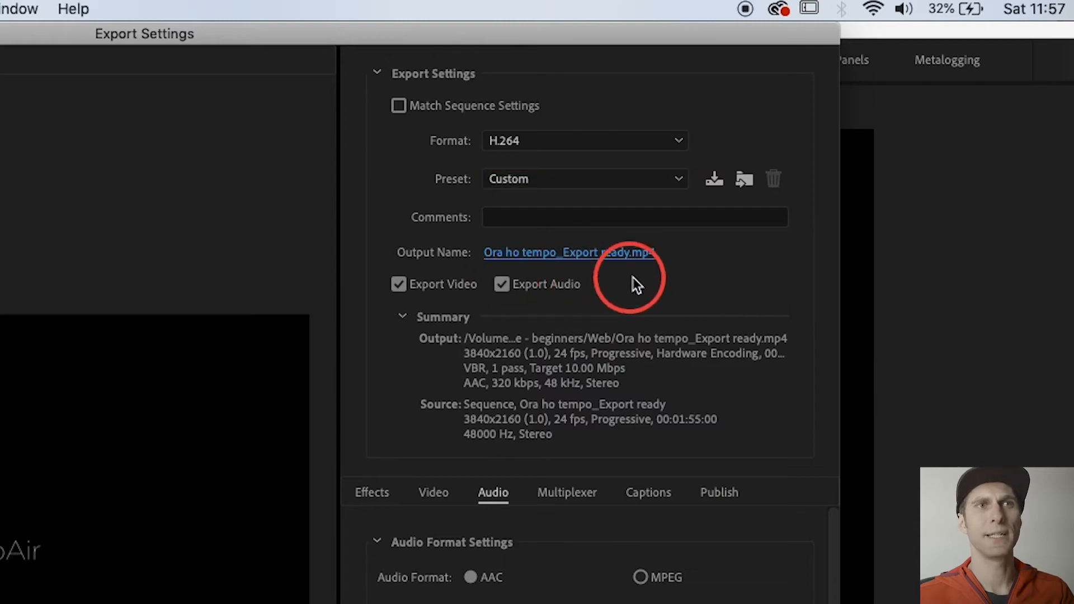
{"action": "left_click", "coordinate": [579, 255]}
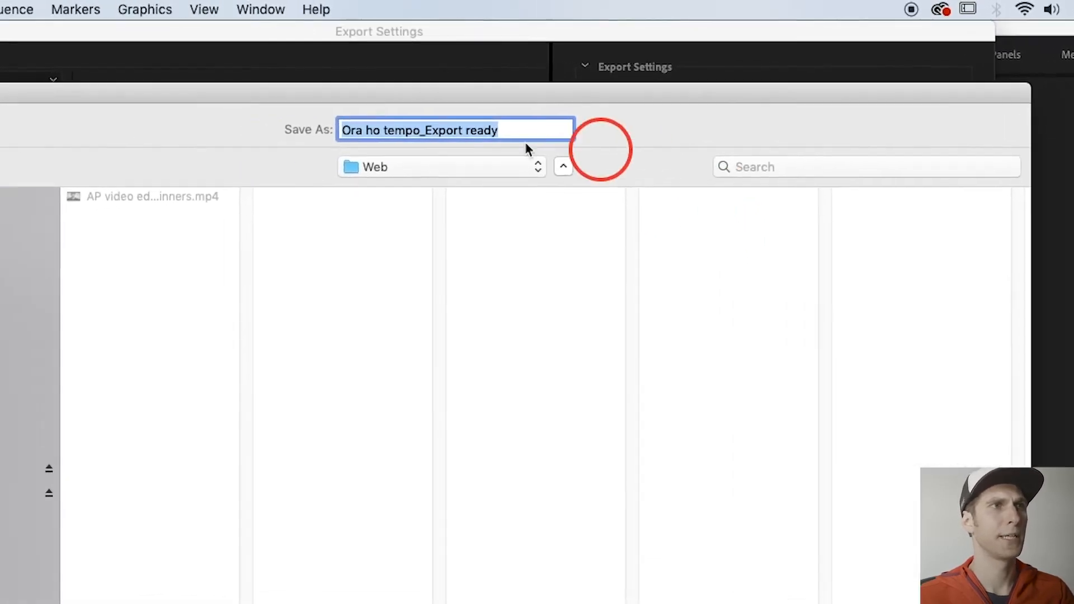
{"action": "left_click", "coordinate": [576, 154]}
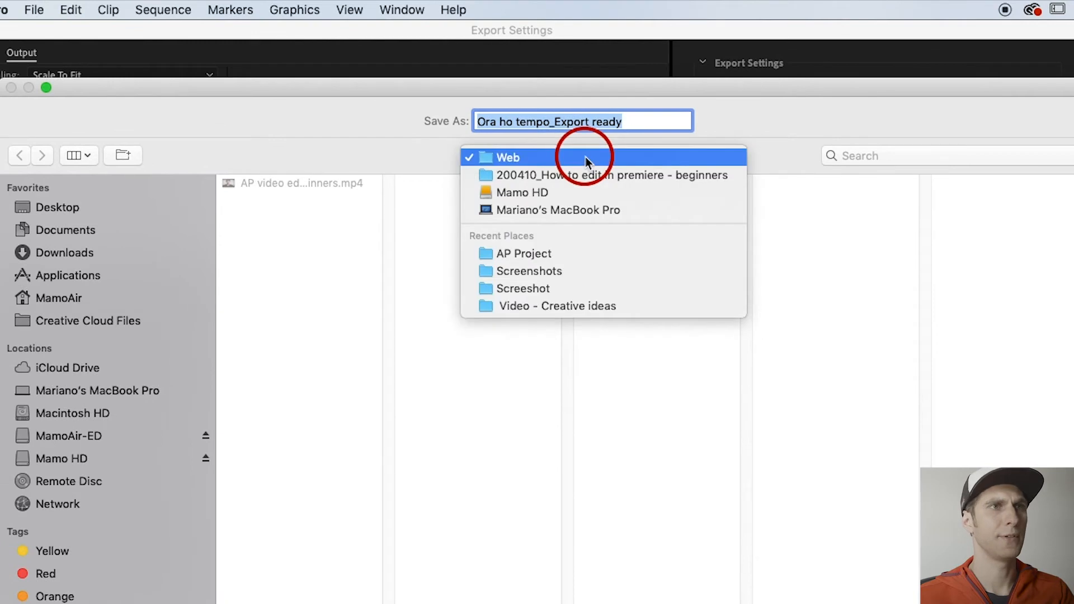
{"action": "left_click", "coordinate": [87, 463]}
{"action": "left_click", "coordinate": [63, 460]}
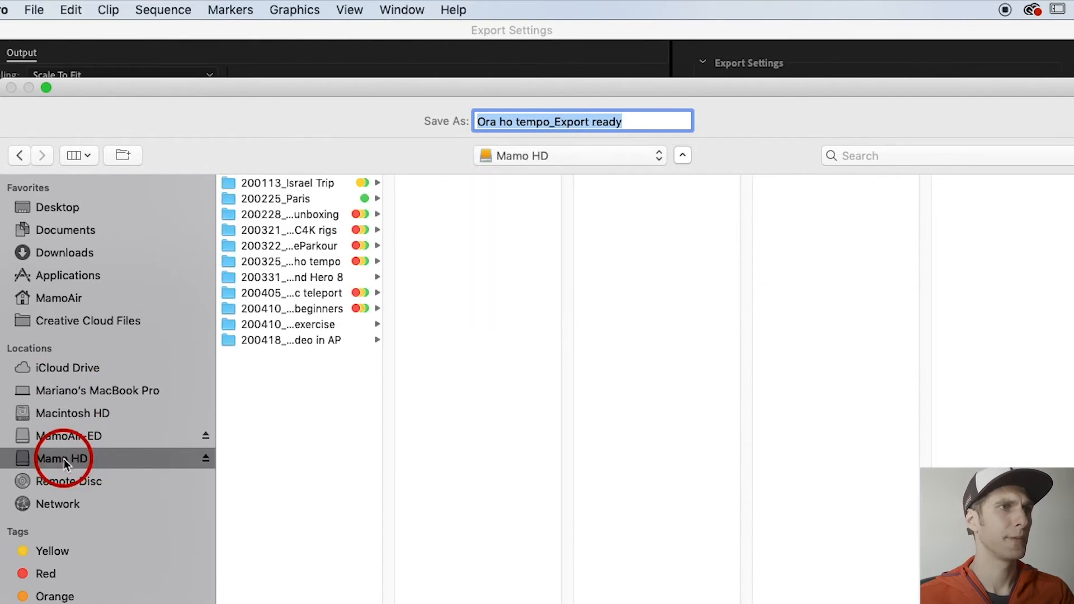
{"action": "left_click", "coordinate": [287, 341]}
{"action": "left_click", "coordinate": [460, 269]}
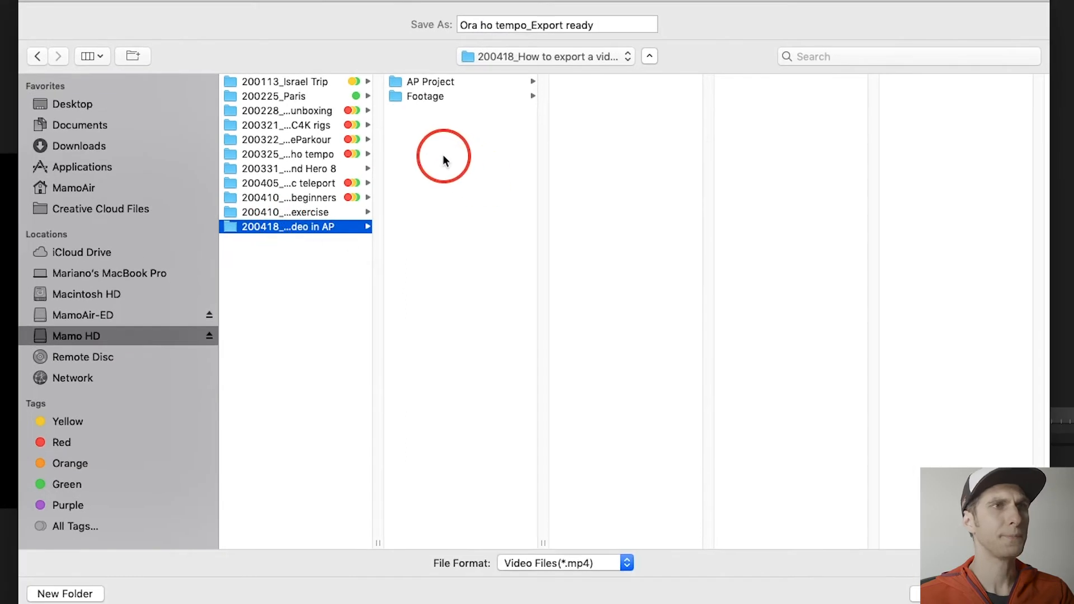
Step: Create a new folder named Web inside the 200418_How to export a video in AP folder
{"action": "left_click", "coordinate": [70, 595]}
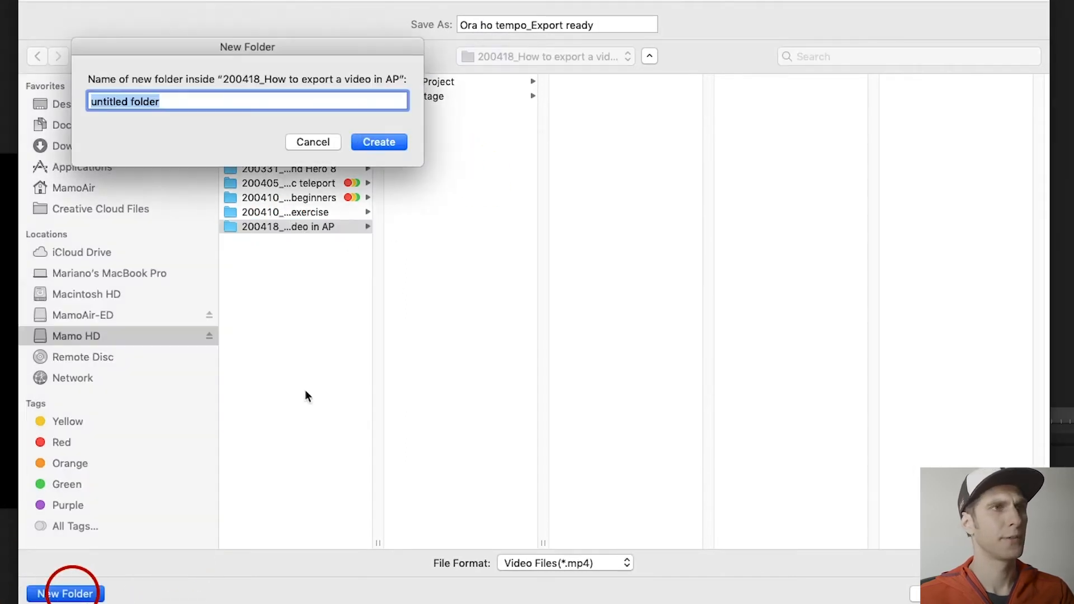
{"action": "left_click", "coordinate": [396, 203]}
{"action": "type", "text": "W"}
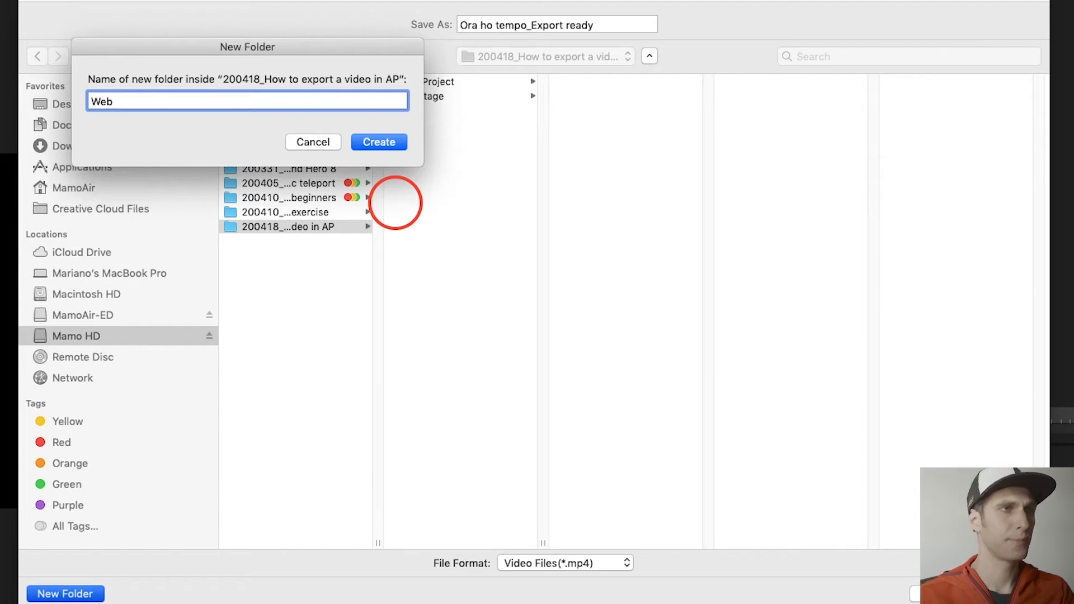
{"action": "type", "text": "eb"}
{"action": "left_click", "coordinate": [379, 142]}
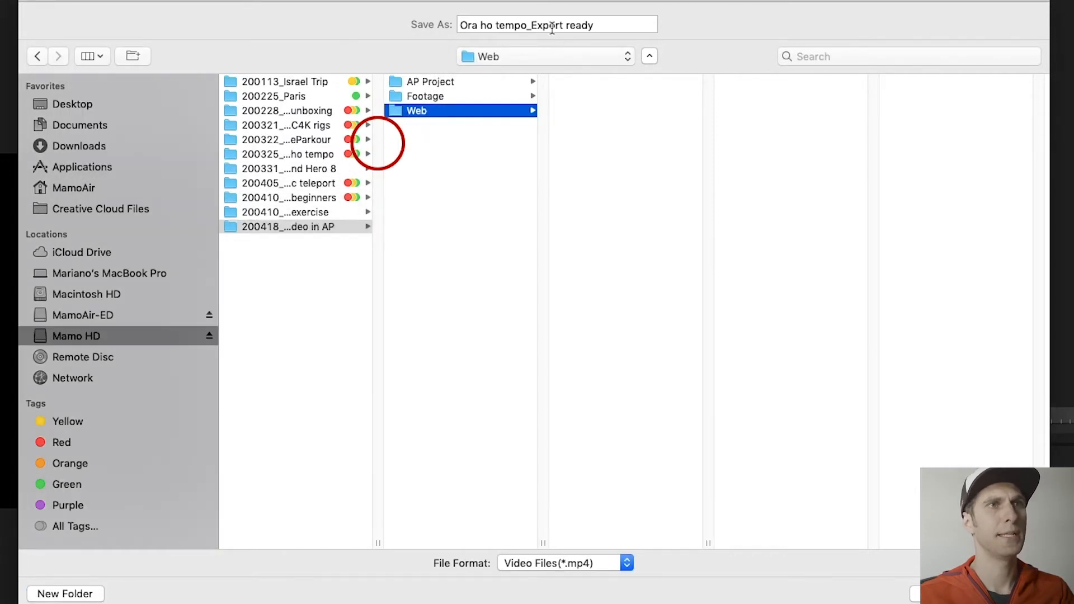
Step: Keep the file name Ora ho tempo_Export ready and save the output location in the new Web folder
{"action": "left_click", "coordinate": [598, 24]}
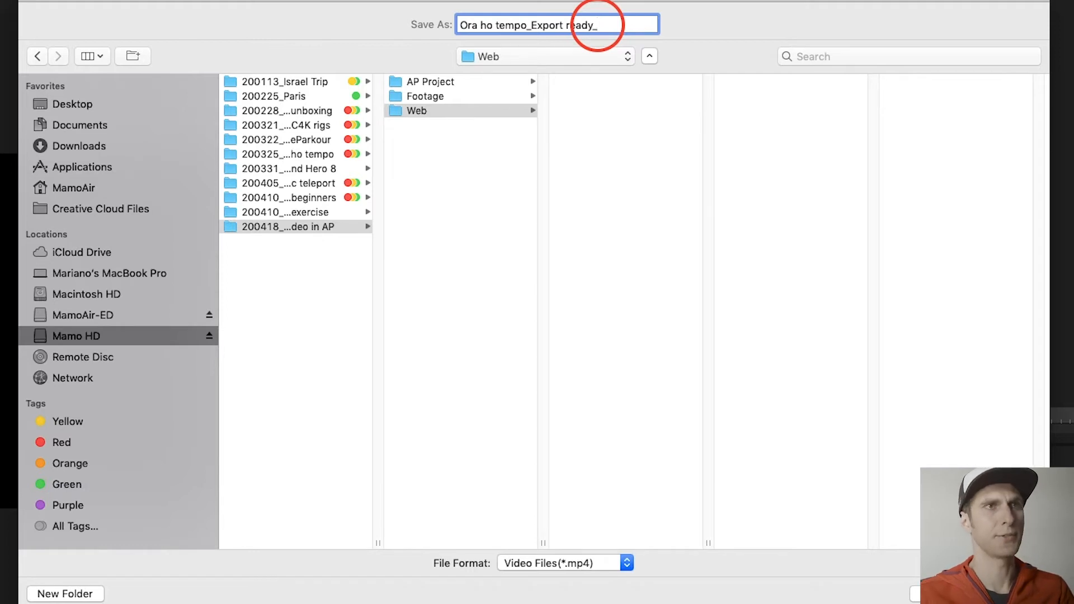
{"action": "left_click", "coordinate": [619, 101]}
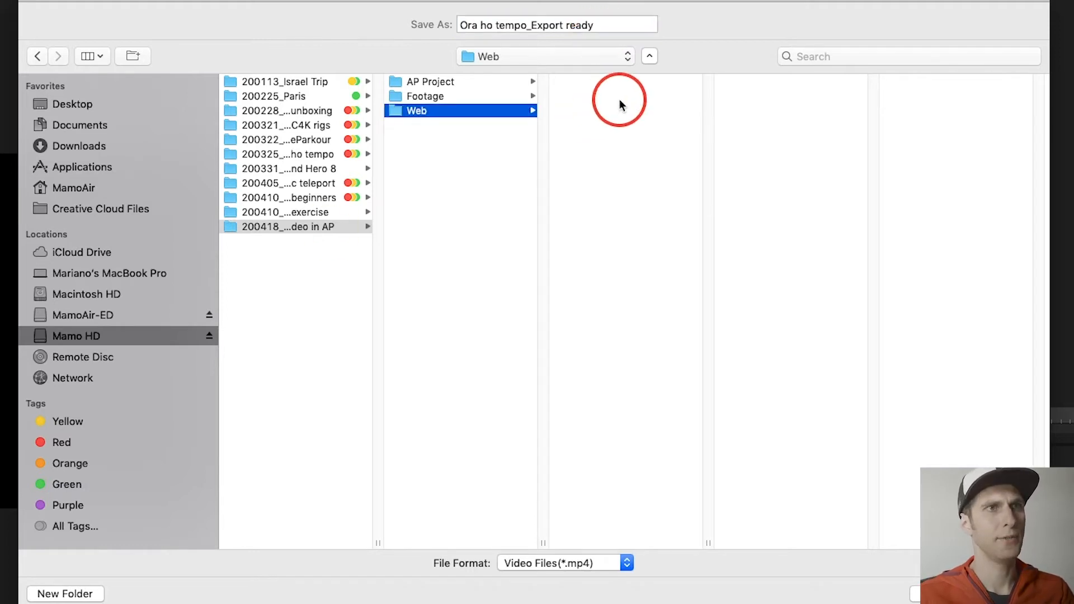
{"action": "left_click", "coordinate": [1010, 444]}
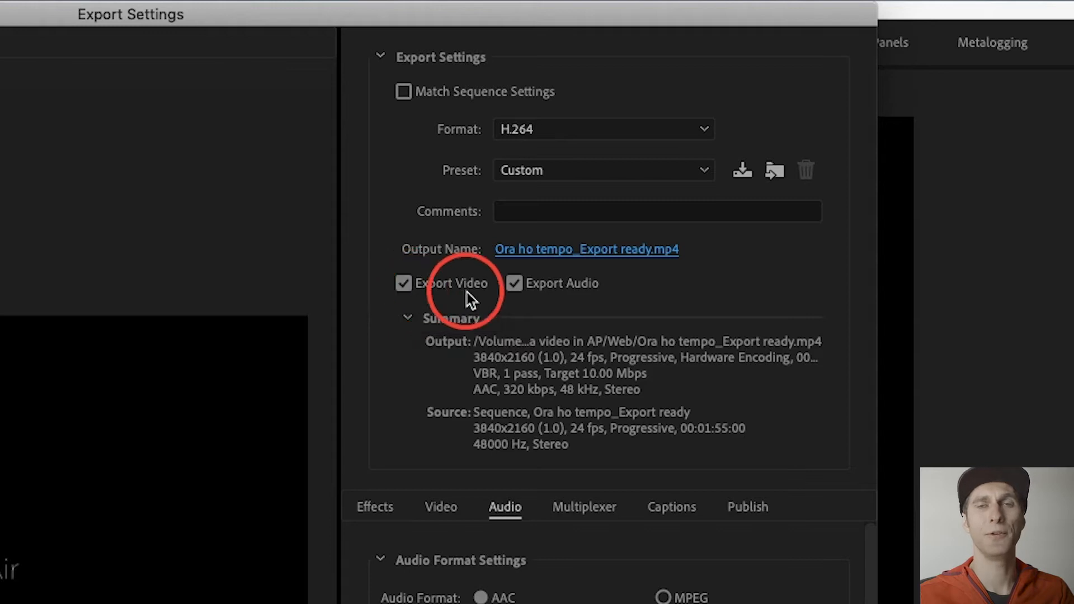
Step: Switch audio export off and on again, and match the basic video settings to the source
{"action": "left_click", "coordinate": [514, 284]}
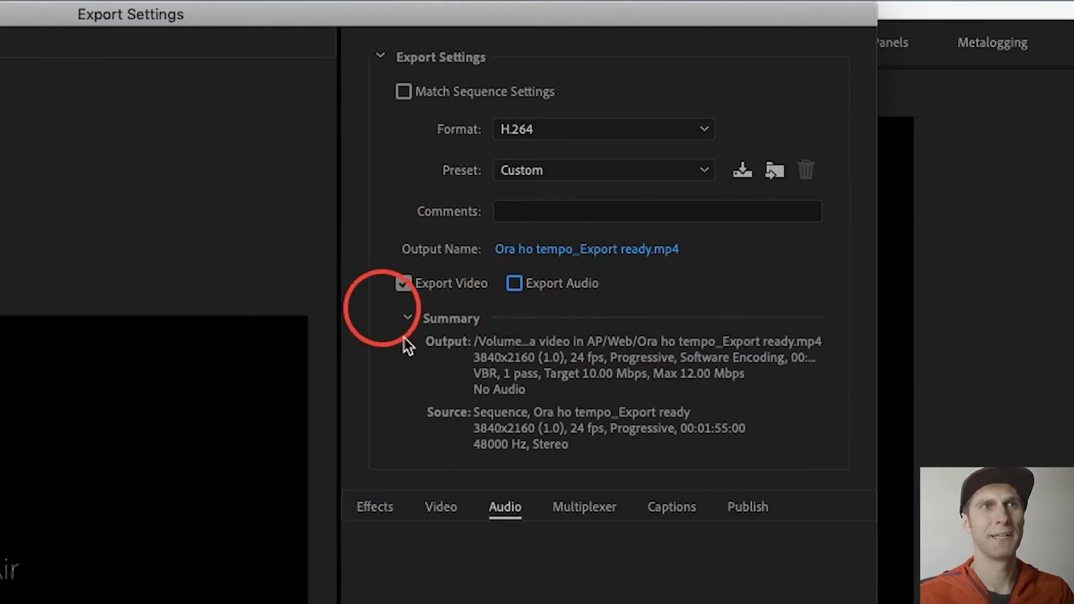
{"action": "left_click", "coordinate": [440, 506]}
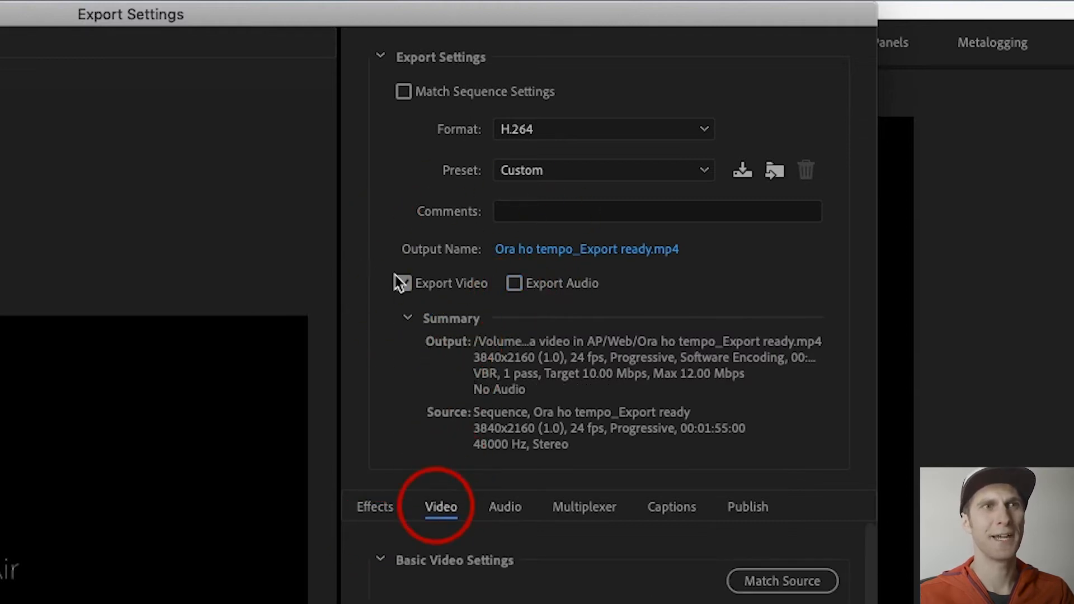
{"action": "left_click", "coordinate": [514, 285]}
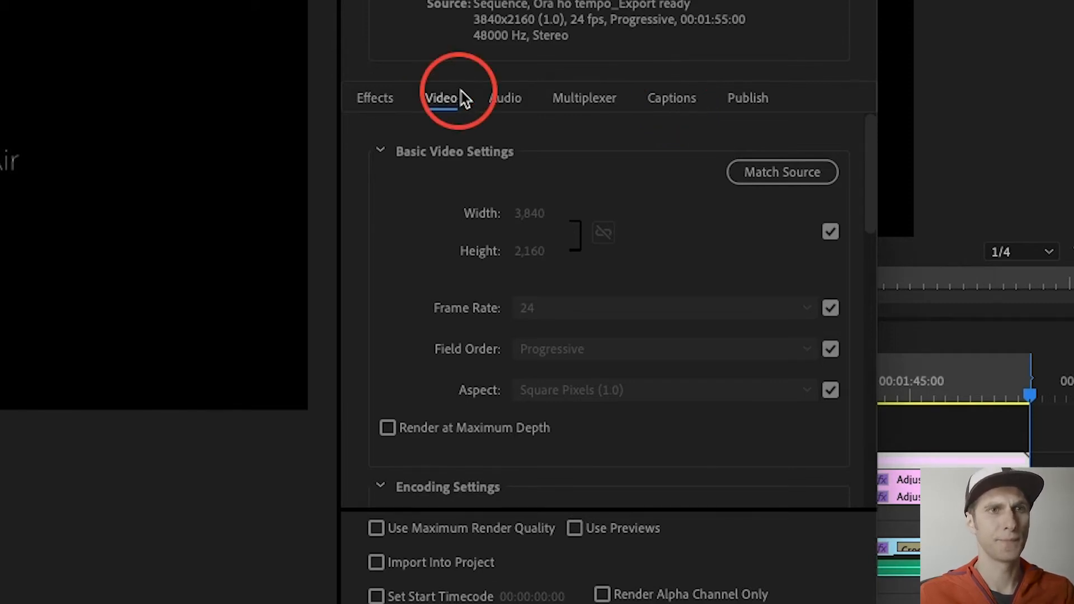
{"action": "left_click", "coordinate": [774, 173]}
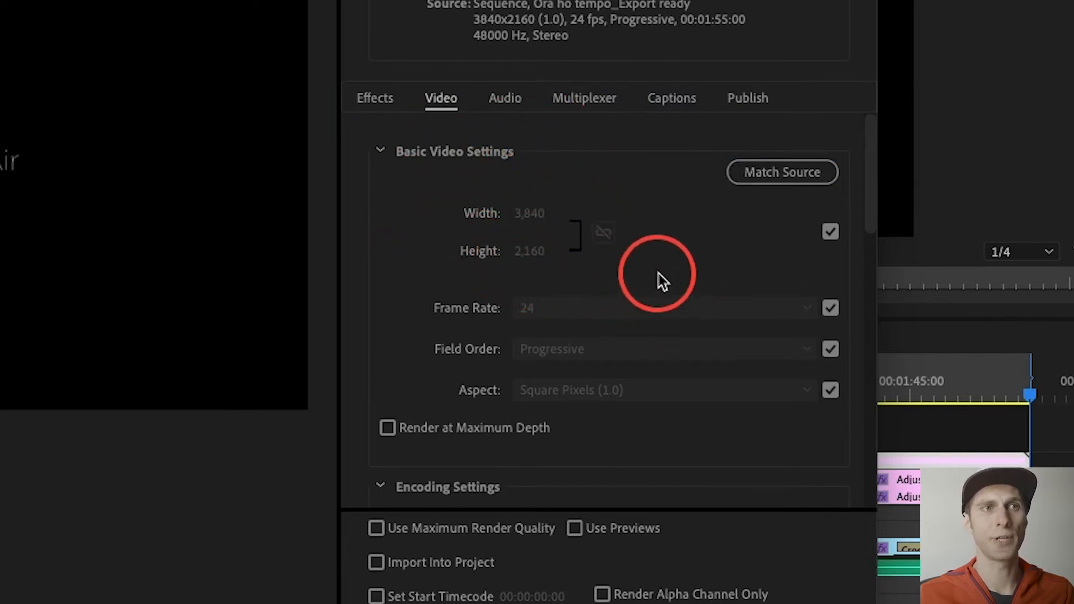
Step: Stop matching the frame size to the source and link width and height to maintain the aspect ratio
{"action": "left_click", "coordinate": [831, 233]}
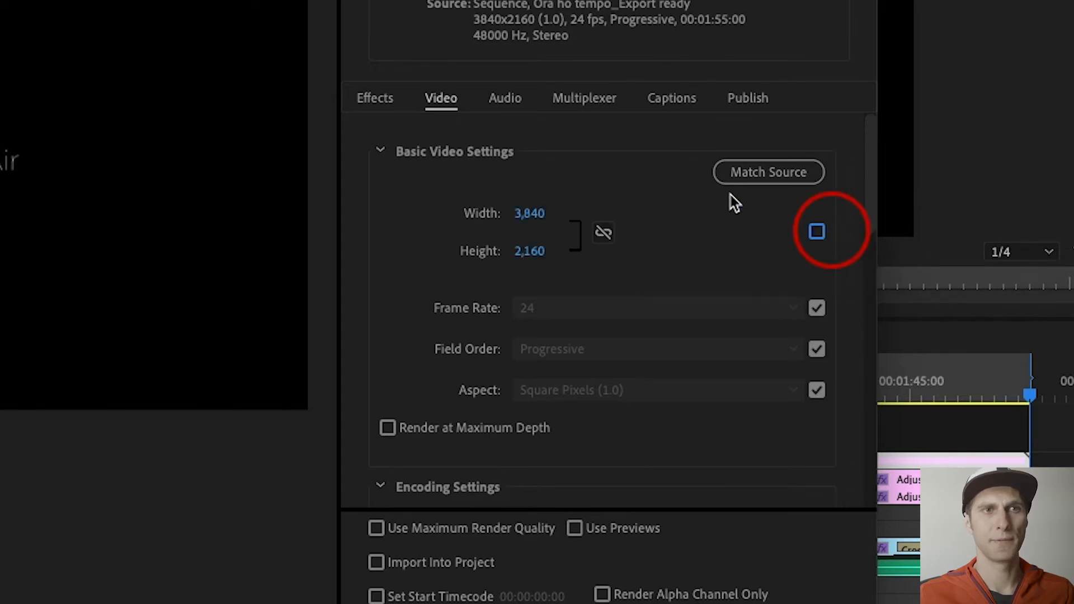
{"action": "left_click", "coordinate": [539, 218]}
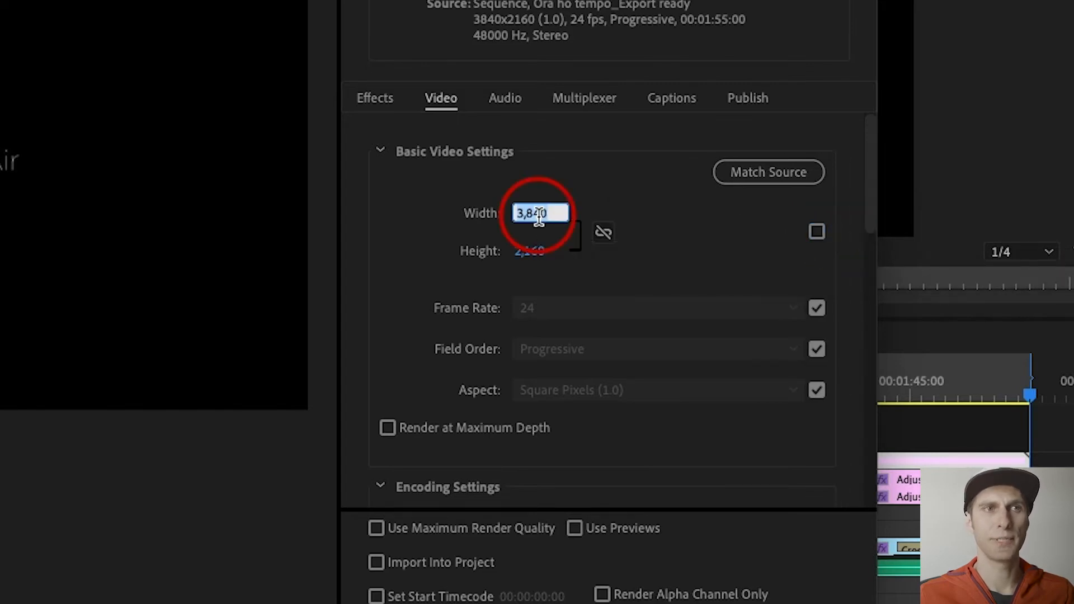
{"action": "left_click", "coordinate": [604, 231]}
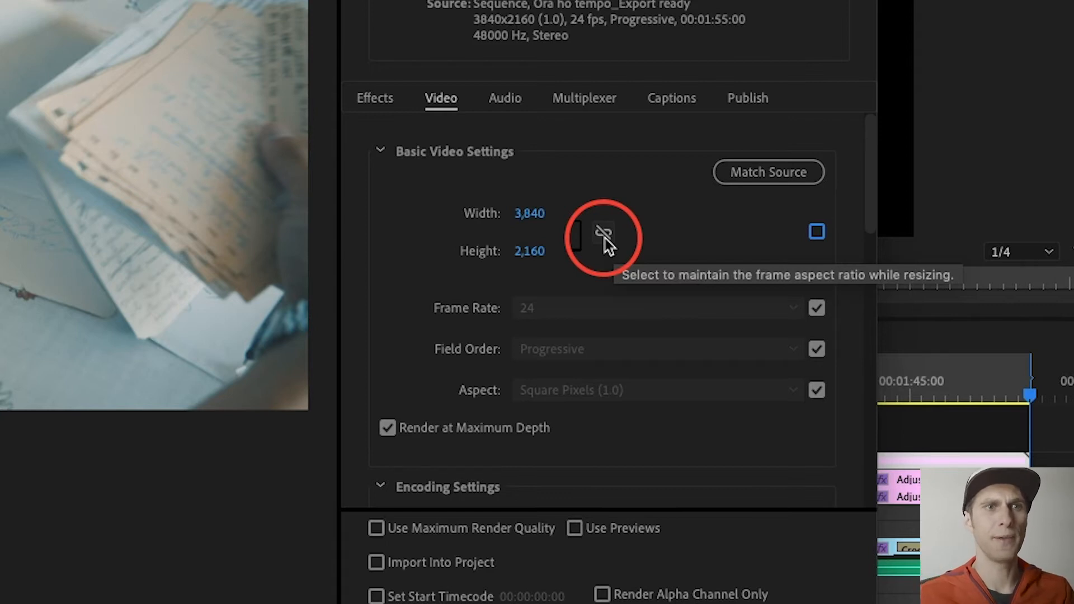
{"action": "left_click", "coordinate": [605, 235]}
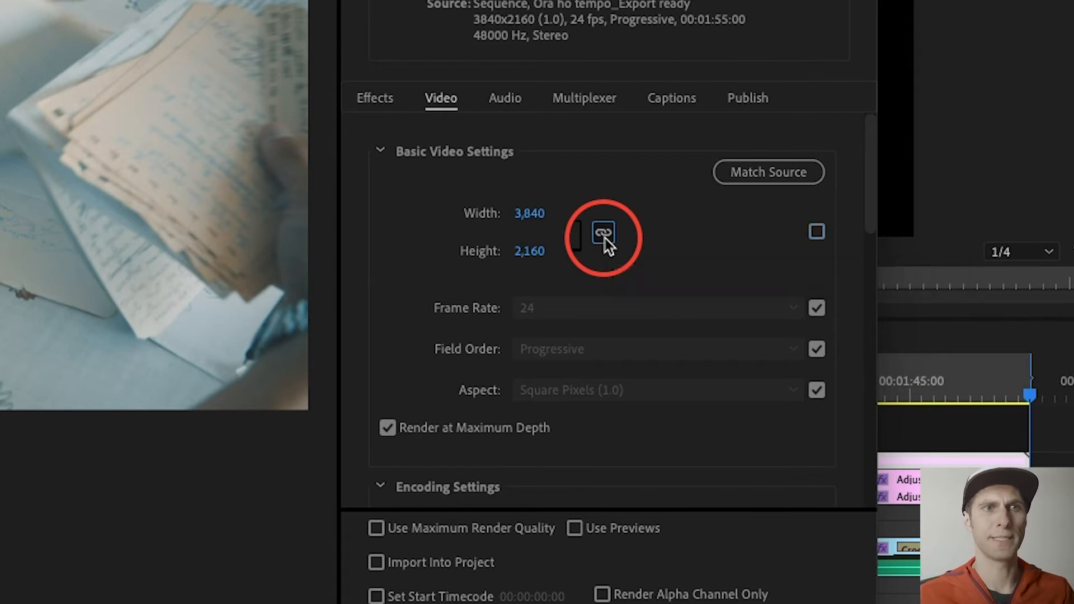
Step: Set the frame width to 1920 with the height scaling proportionally, and unlink width from height
{"action": "left_click", "coordinate": [539, 213]}
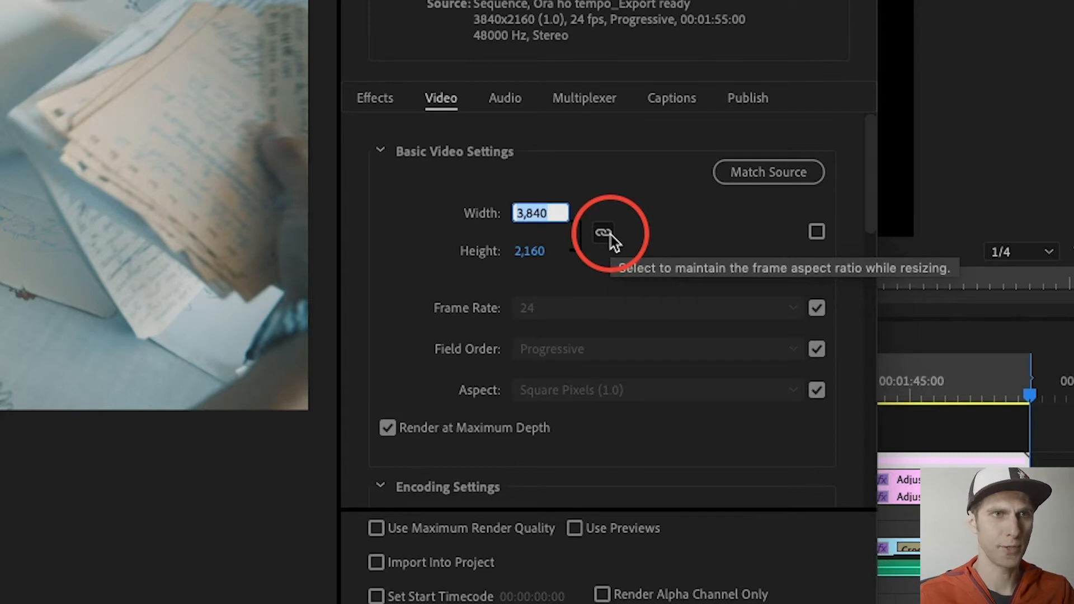
{"action": "left_click", "coordinate": [564, 212]}
{"action": "left_click_drag", "start_coordinate": [564, 207], "coordinate": [440, 210]}
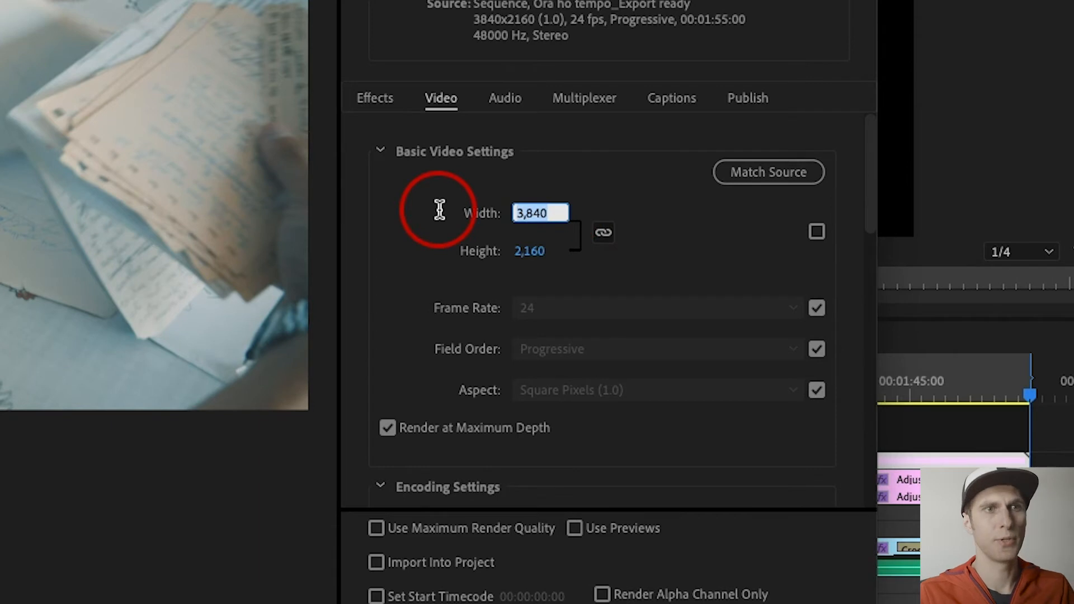
{"action": "type", "text": "1920"}
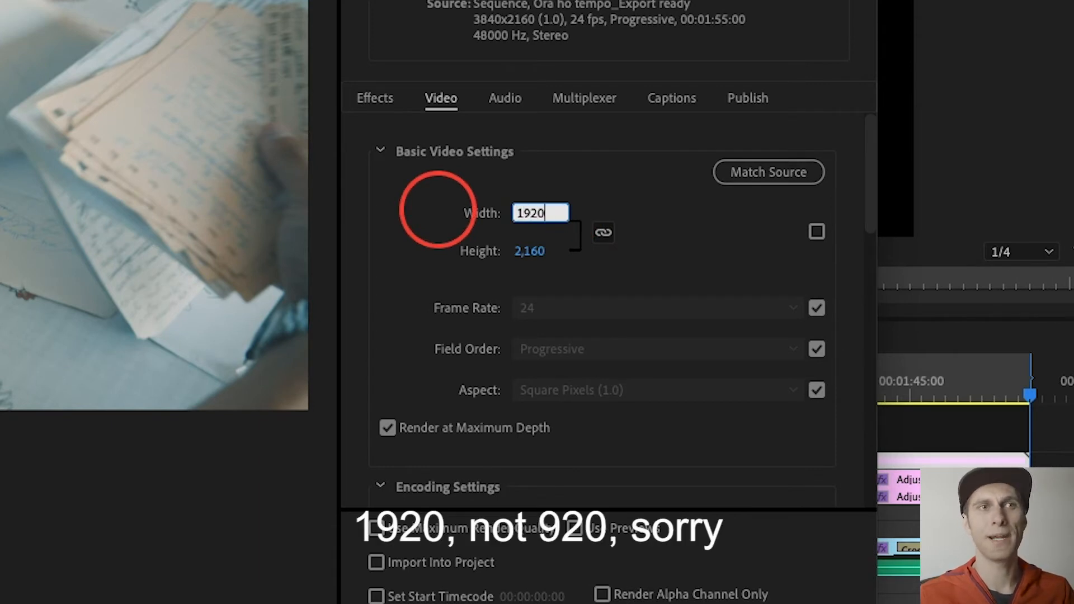
{"action": "key", "text": "Return"}
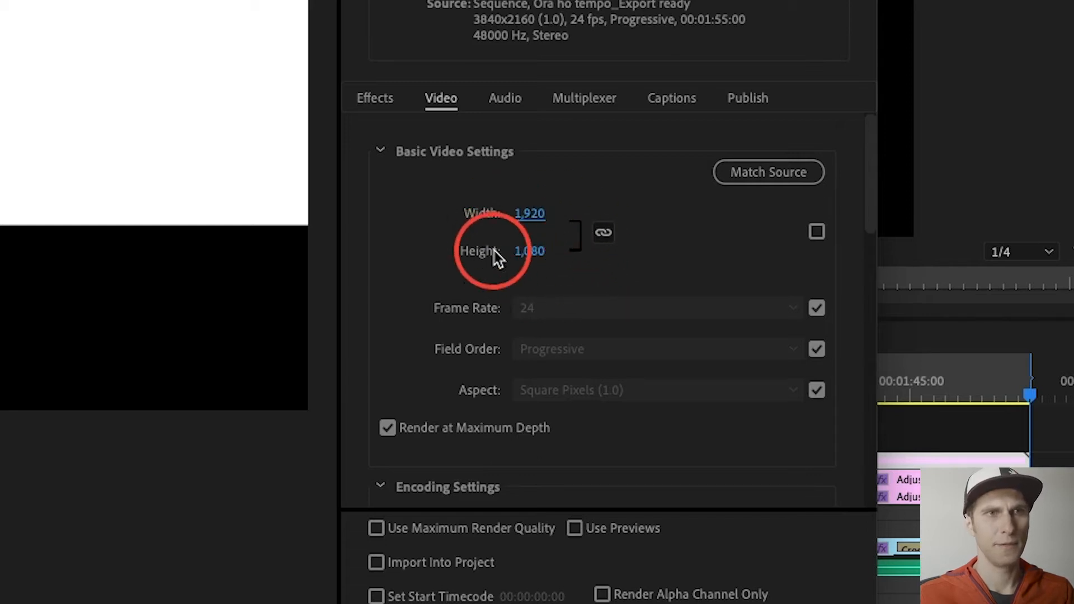
{"action": "left_click", "coordinate": [606, 235]}
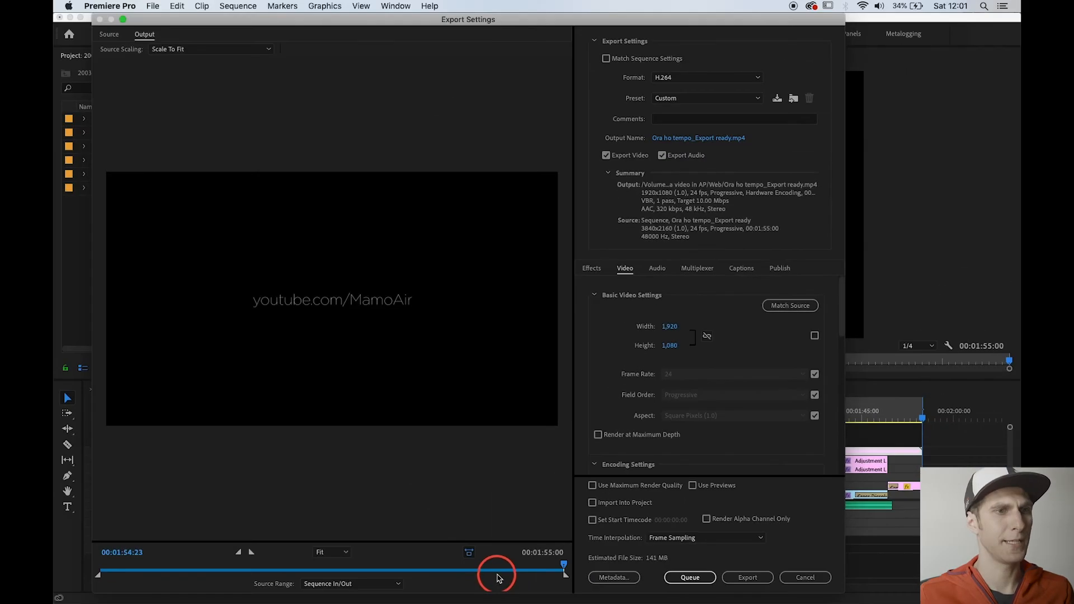
Step: Examine frames at several points of the sequence in the output preview at the 1920x1080 export size
{"action": "left_click", "coordinate": [497, 571]}
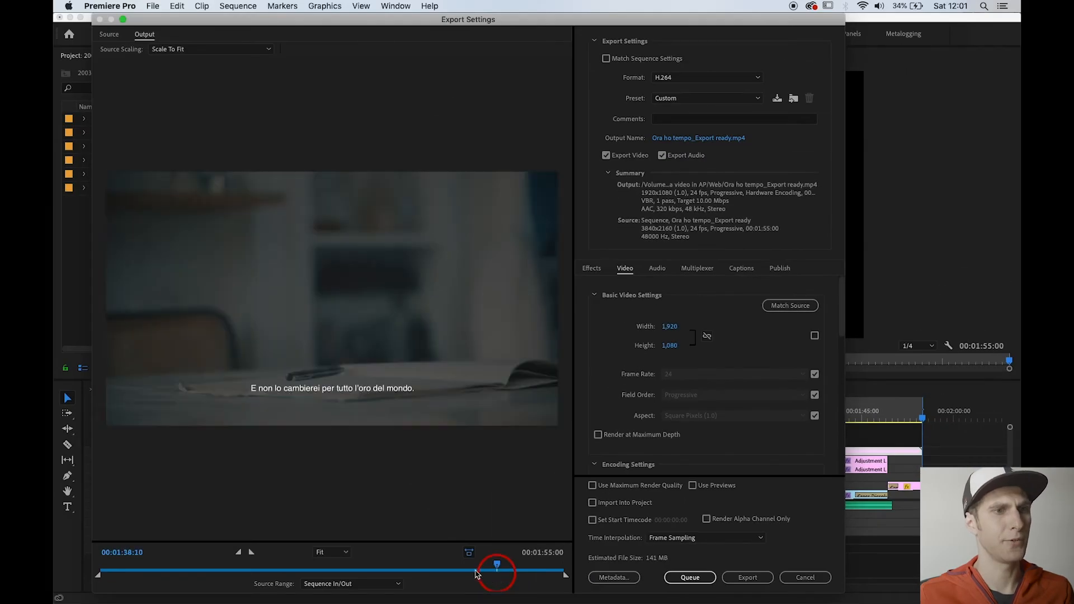
{"action": "left_click", "coordinate": [442, 571]}
{"action": "left_click", "coordinate": [342, 571]}
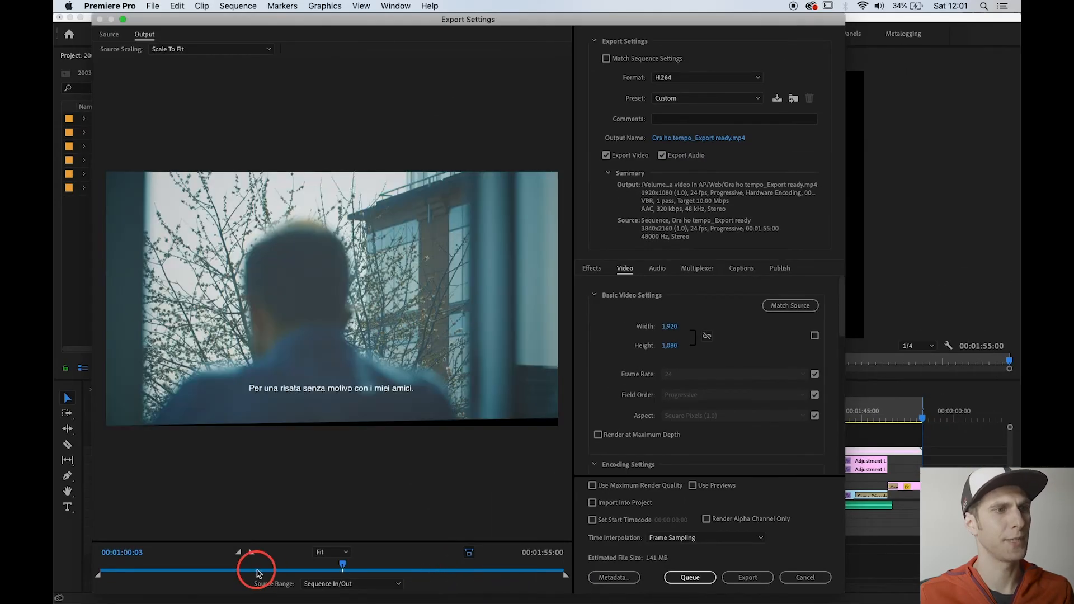
{"action": "left_click", "coordinate": [257, 570]}
{"action": "left_click", "coordinate": [222, 571]}
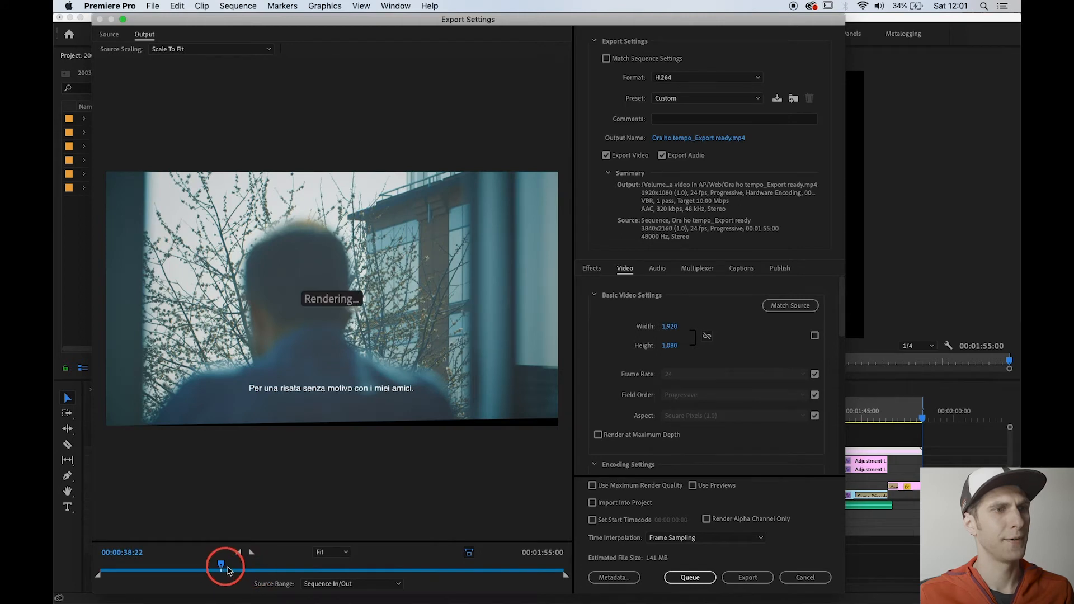
{"action": "left_click", "coordinate": [249, 571]}
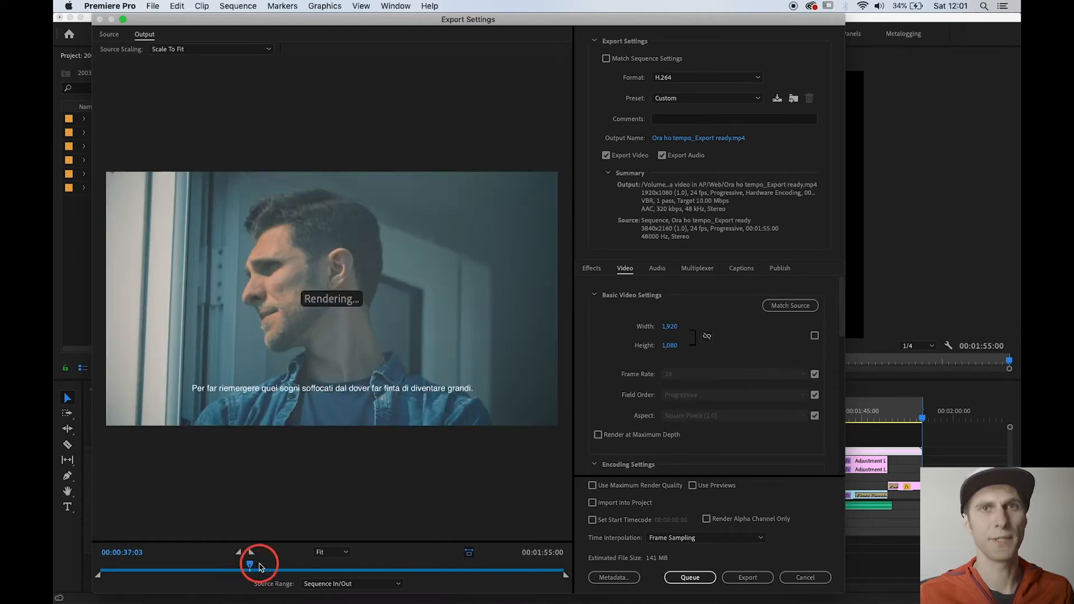
{"action": "left_click", "coordinate": [263, 570]}
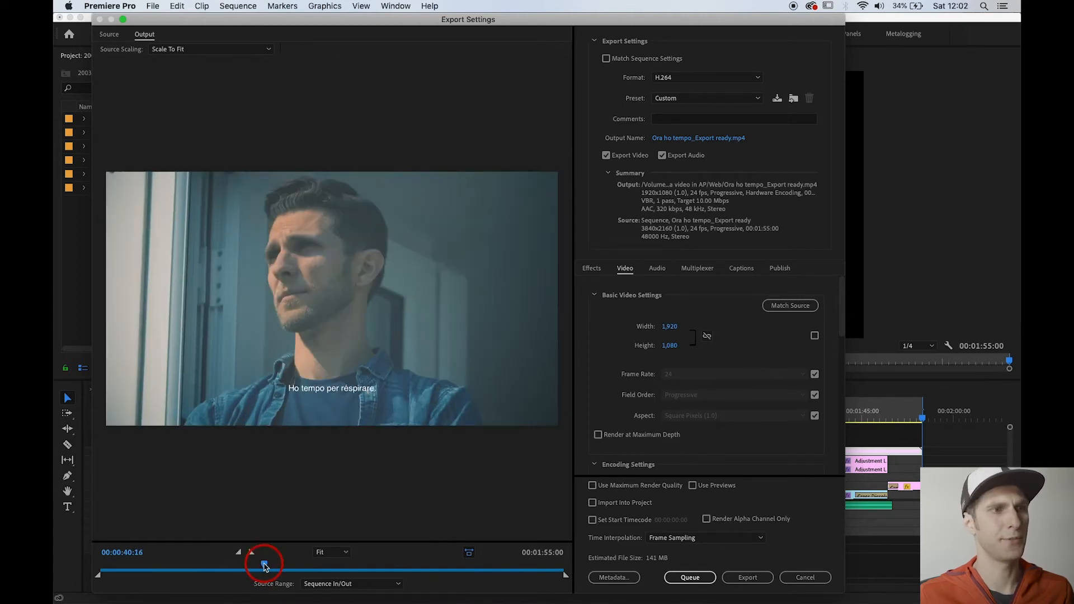
{"action": "left_click", "coordinate": [280, 569]}
{"action": "left_click", "coordinate": [305, 569]}
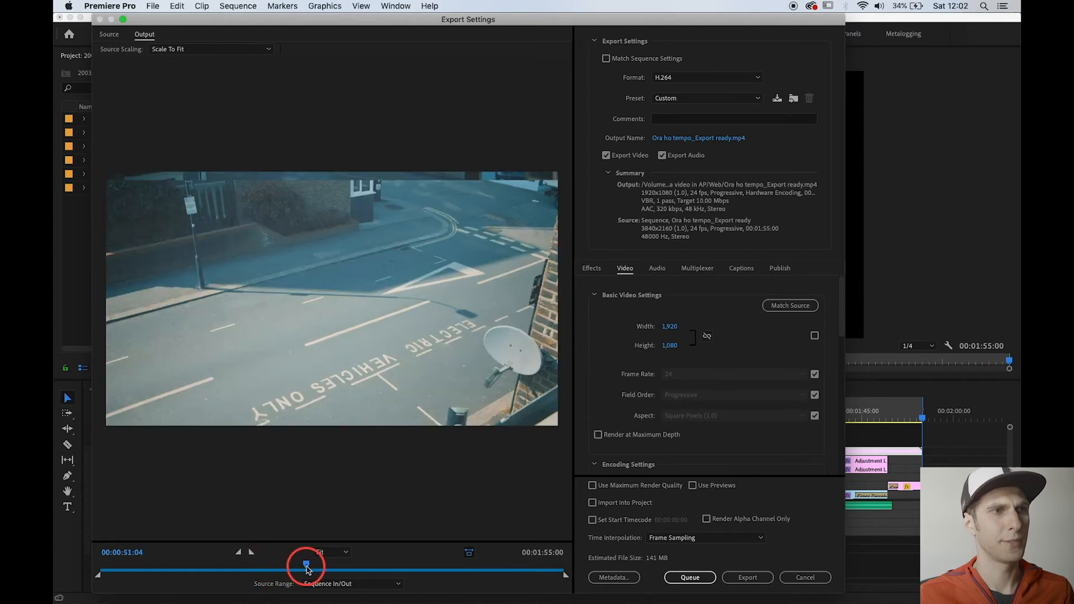
{"action": "left_click", "coordinate": [335, 570]}
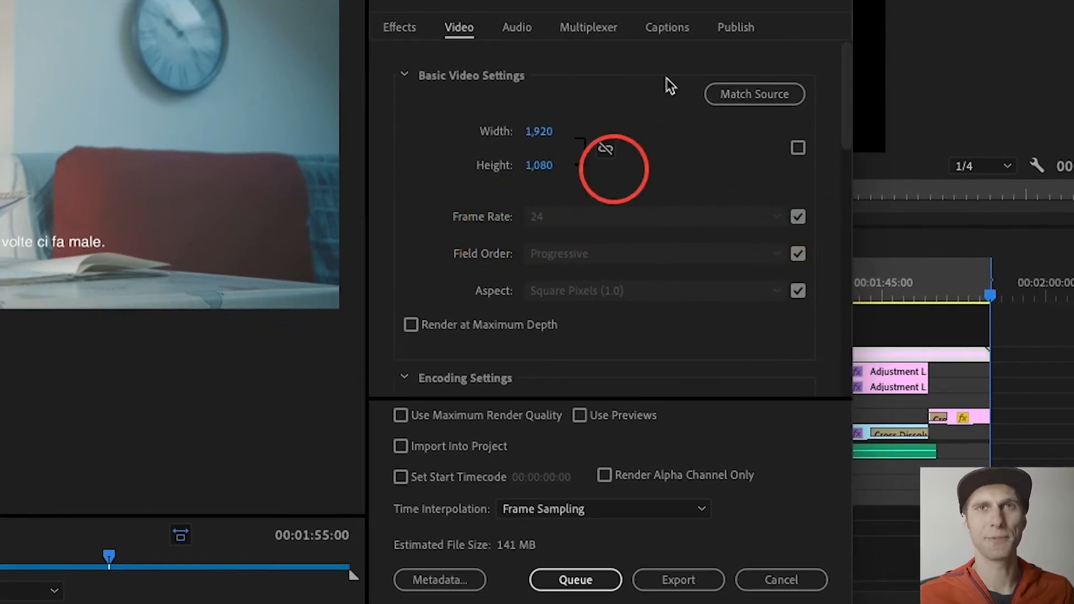
Step: Stop matching the pixel aspect to the source and try the HD Anamorphic 1080 (1.333) aspect
{"action": "scroll", "coordinate": [690, 90], "scroll_direction": "down", "scroll_amount": 2}
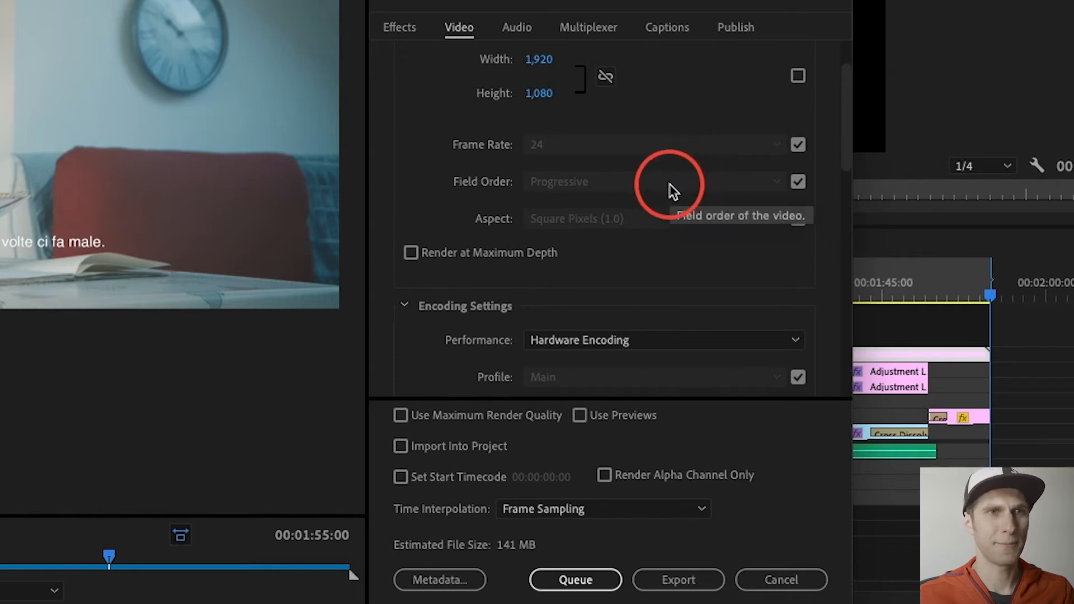
{"action": "left_click", "coordinate": [798, 181]}
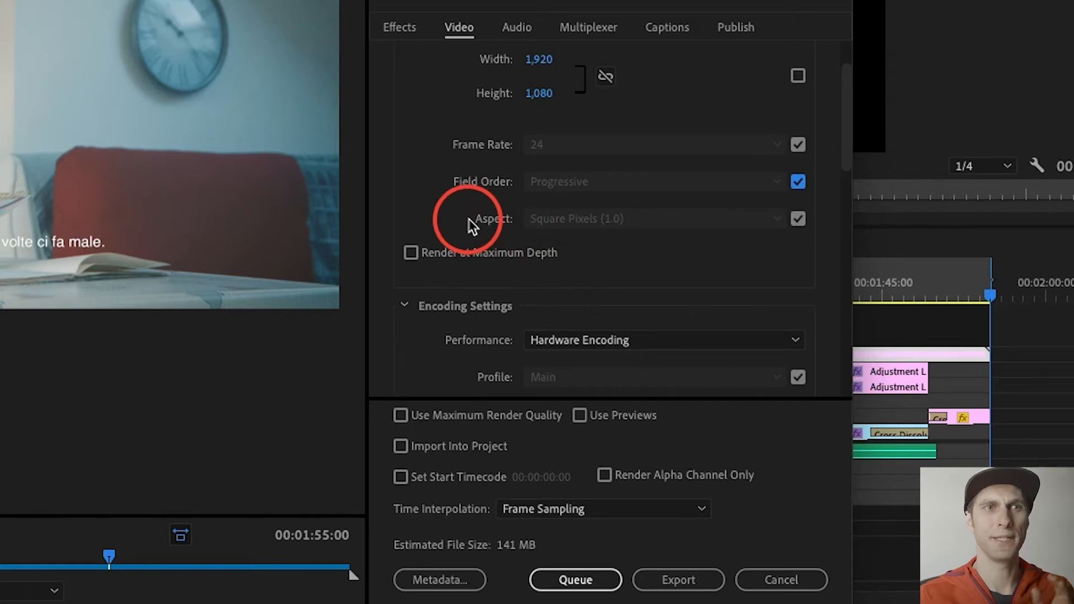
{"action": "left_click", "coordinate": [799, 219]}
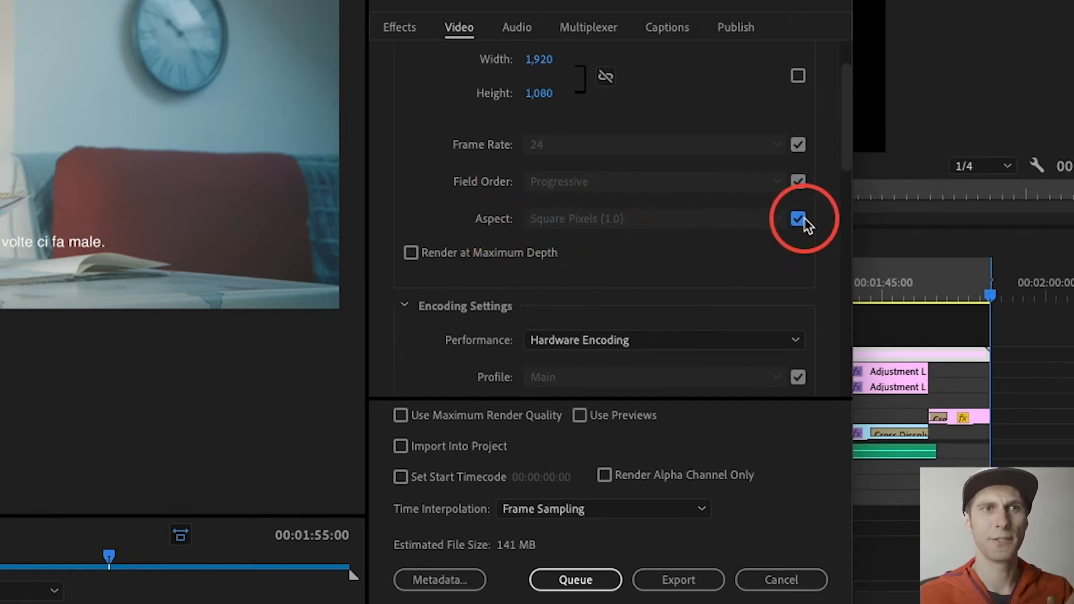
{"action": "left_click", "coordinate": [748, 218]}
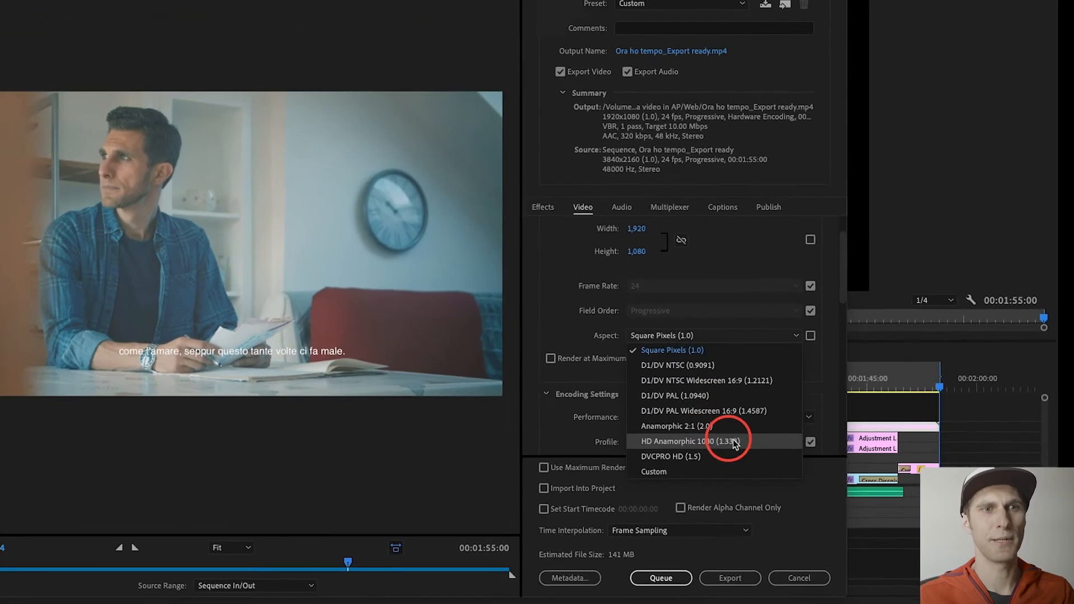
{"action": "left_click", "coordinate": [735, 442]}
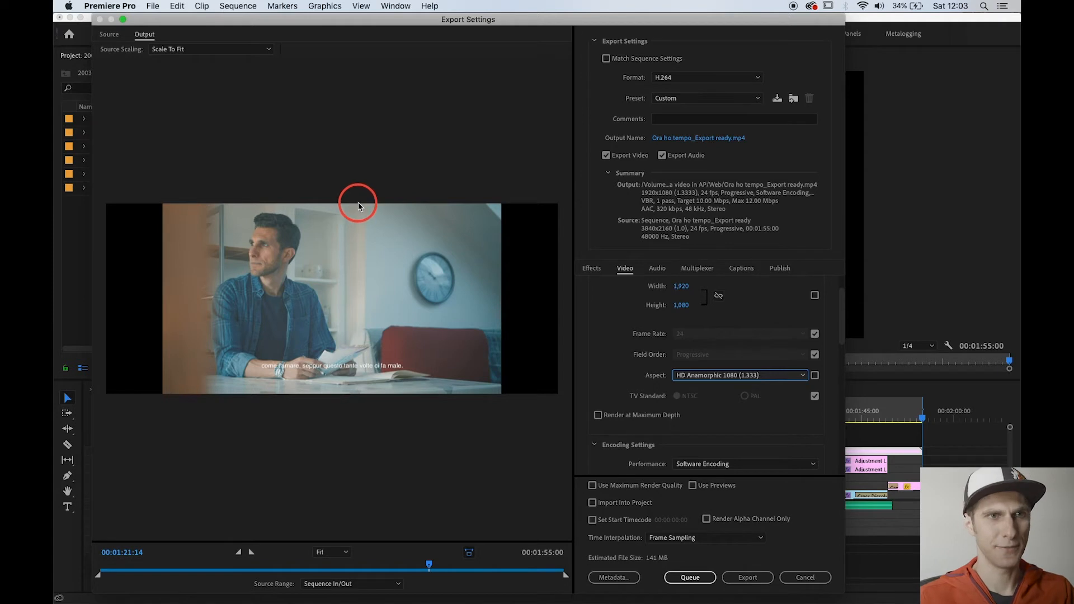
Step: Set the pixel aspect to Square Pixels (1.0) and match it to the source again
{"action": "left_click", "coordinate": [806, 380]}
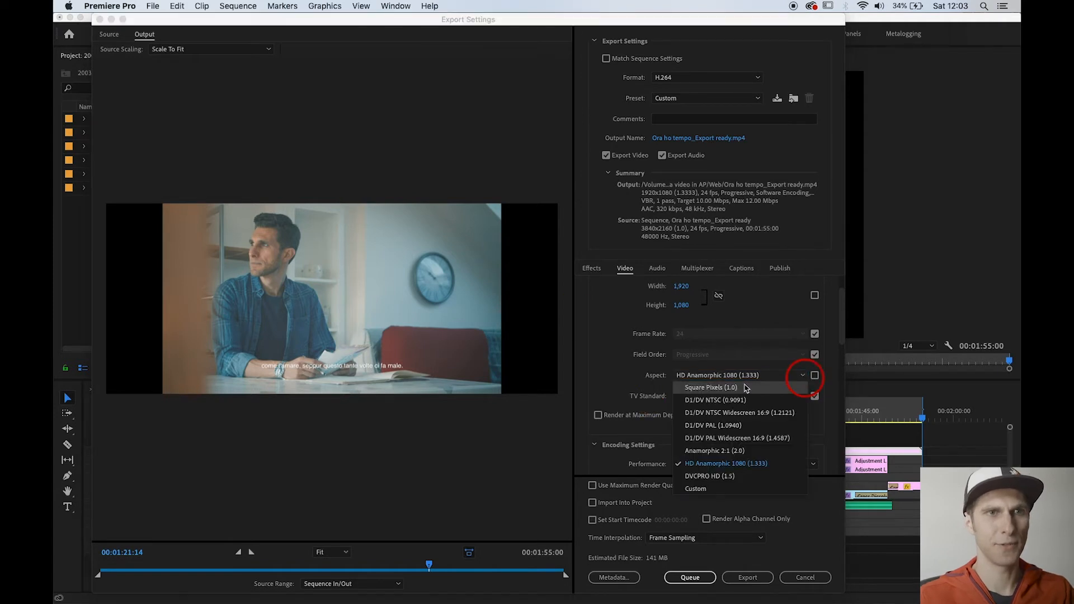
{"action": "left_click", "coordinate": [742, 389]}
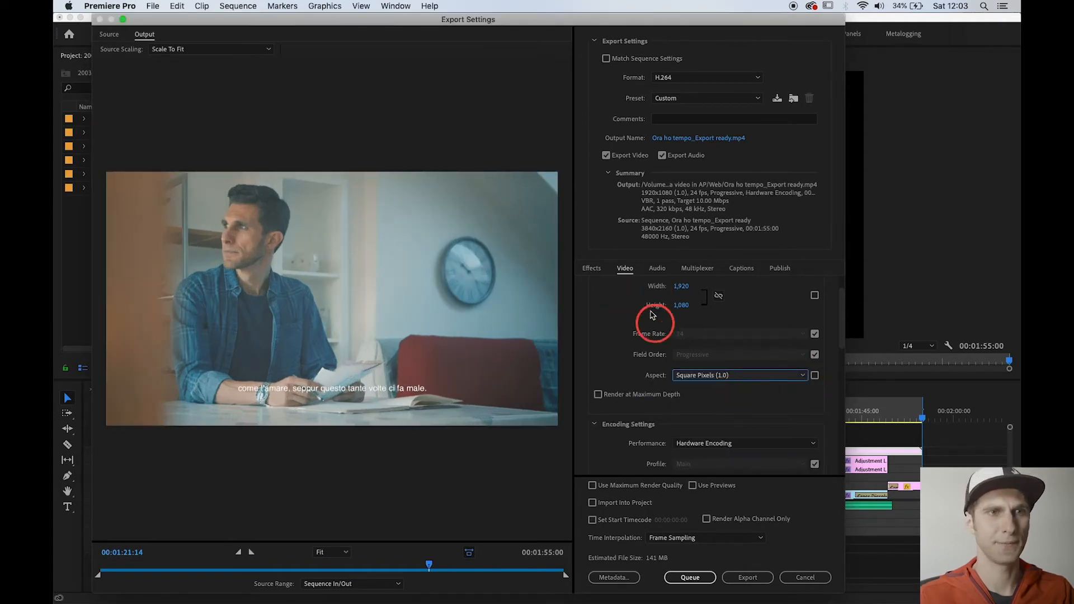
{"action": "scroll", "coordinate": [653, 316], "scroll_direction": "down", "scroll_amount": 3}
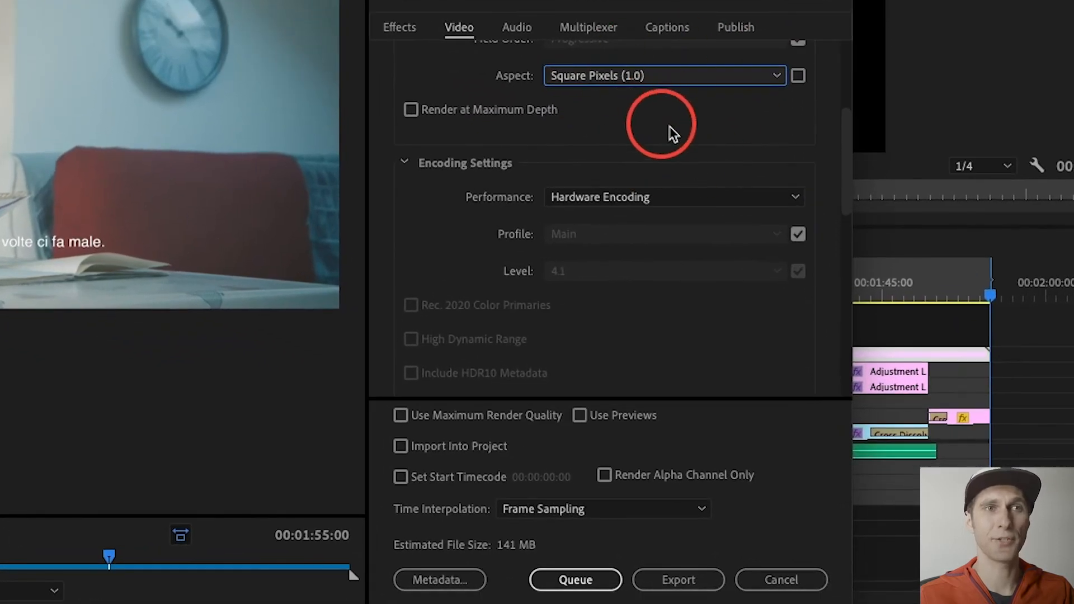
{"action": "scroll", "coordinate": [671, 135], "scroll_direction": "up", "scroll_amount": 1}
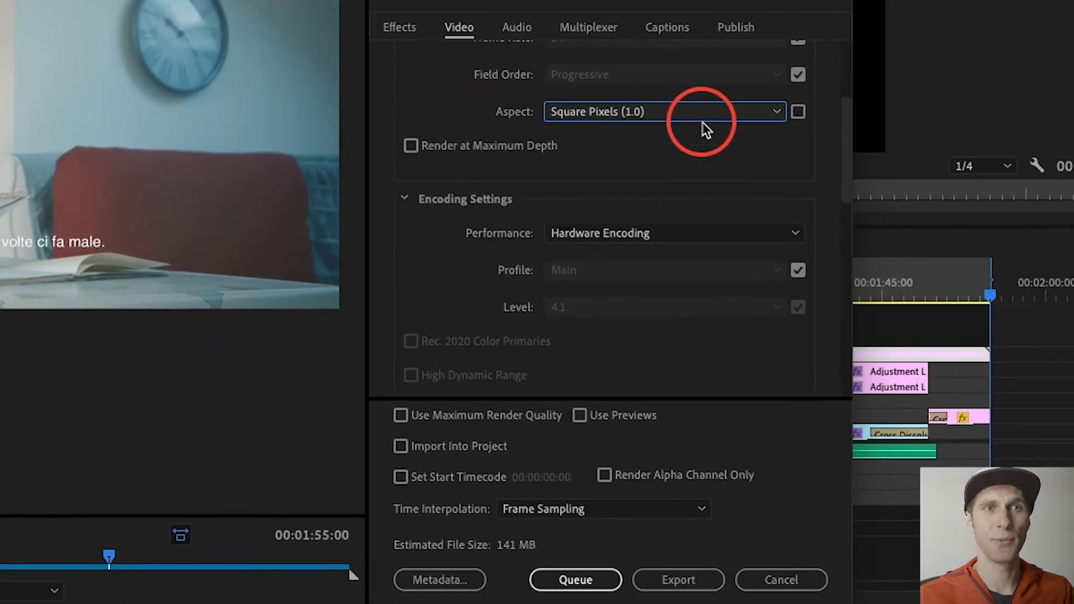
{"action": "left_click", "coordinate": [799, 112]}
{"action": "left_click", "coordinate": [799, 112]}
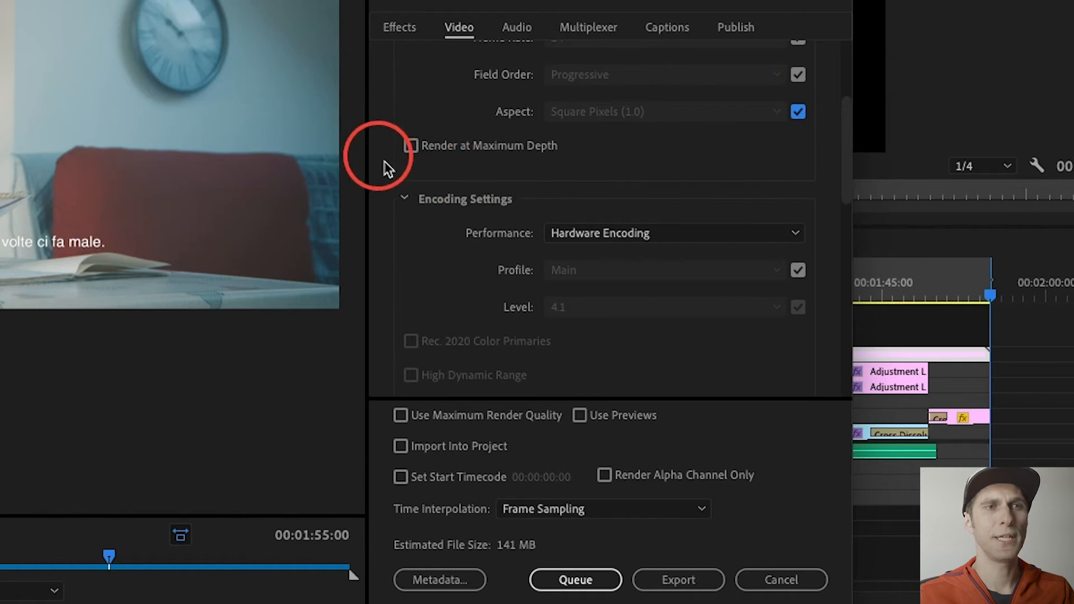
Step: Enable rendering at maximum depth in the basic video settings
{"action": "left_click", "coordinate": [468, 153]}
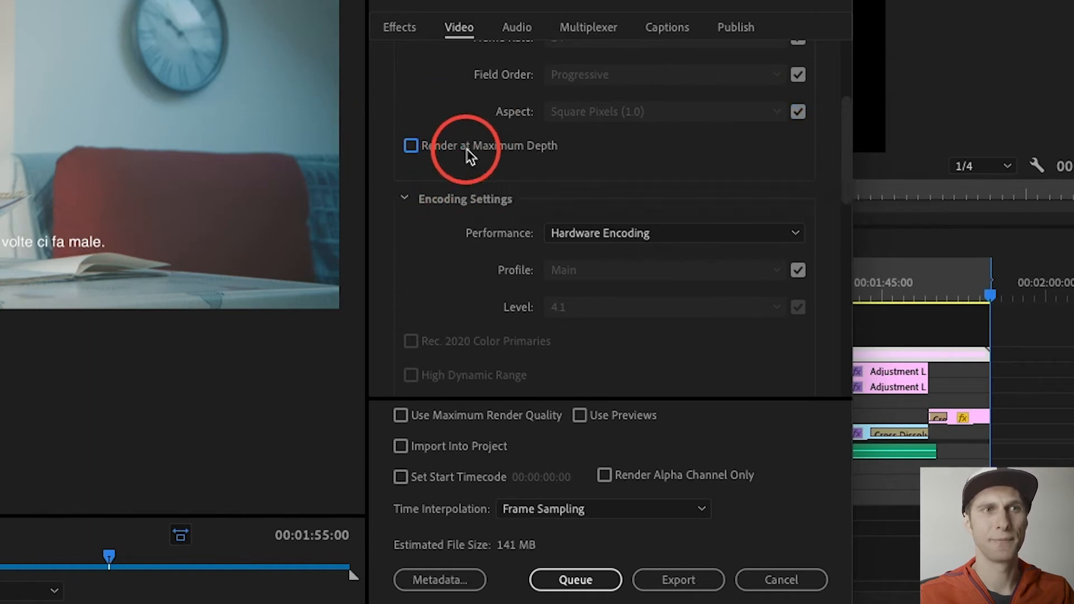
{"action": "left_click", "coordinate": [664, 143]}
{"action": "scroll", "coordinate": [664, 143], "scroll_direction": "down", "scroll_amount": 2}
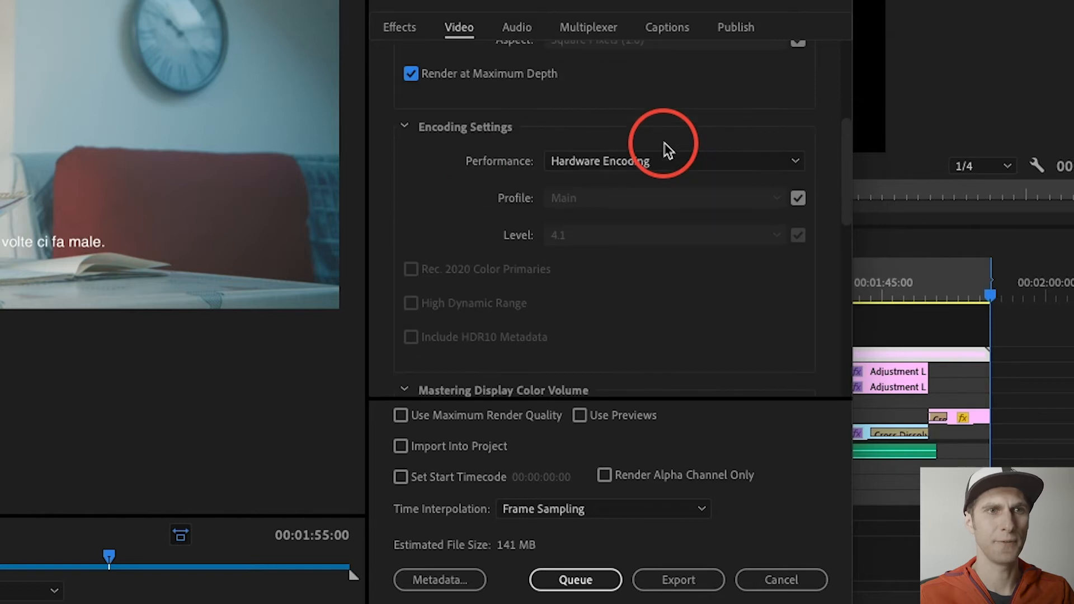
{"action": "left_click", "coordinate": [425, 82]}
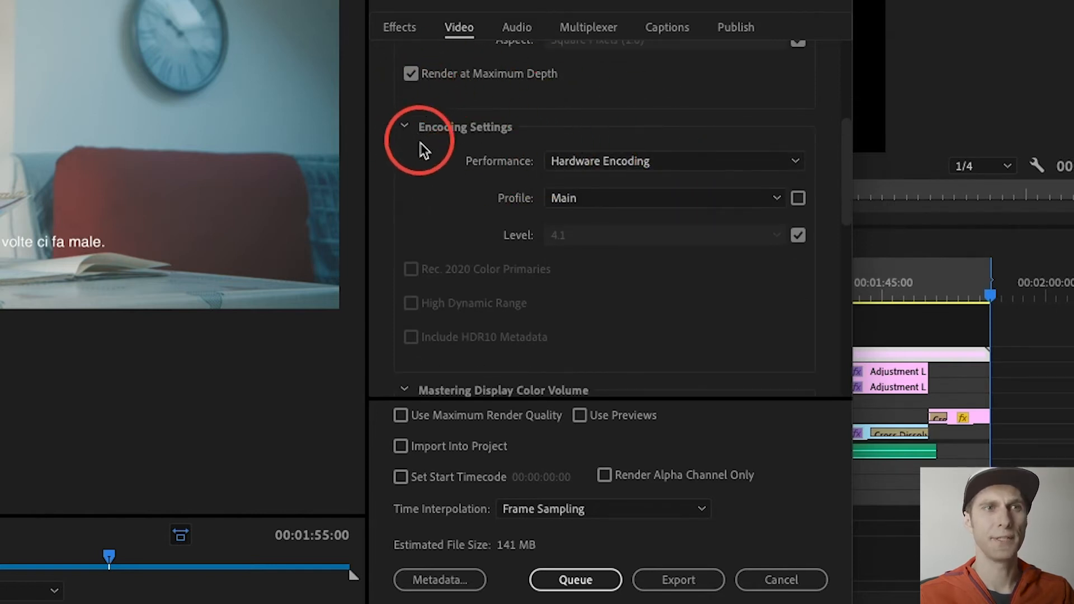
Step: Set the encoding profile to High10 instead of matching it to the source, and check an earlier frame in the preview
{"action": "left_click", "coordinate": [739, 169]}
{"action": "left_click", "coordinate": [738, 169]}
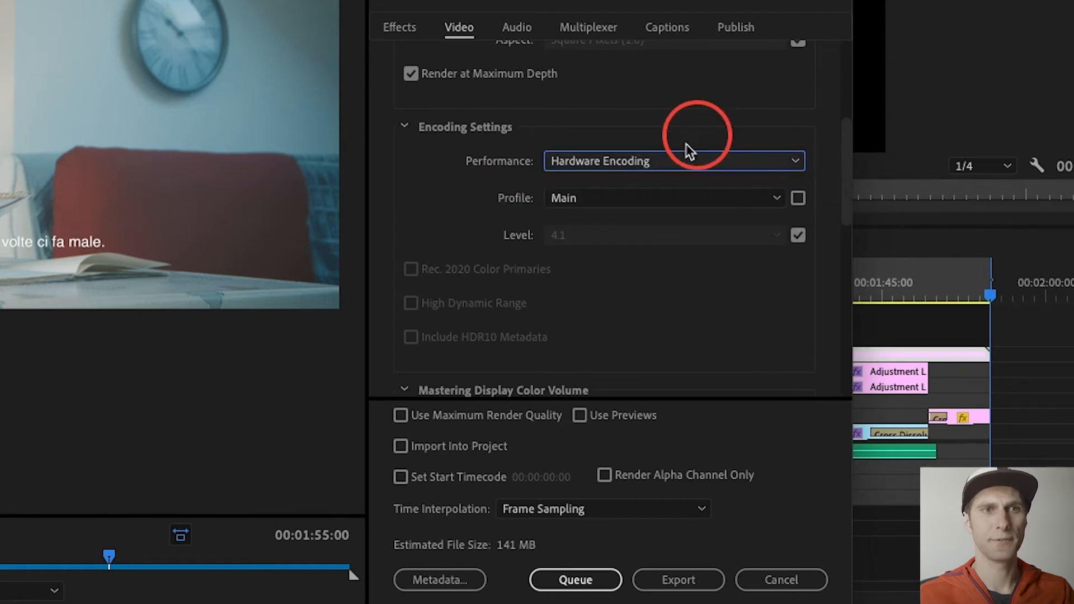
{"action": "left_click", "coordinate": [768, 207]}
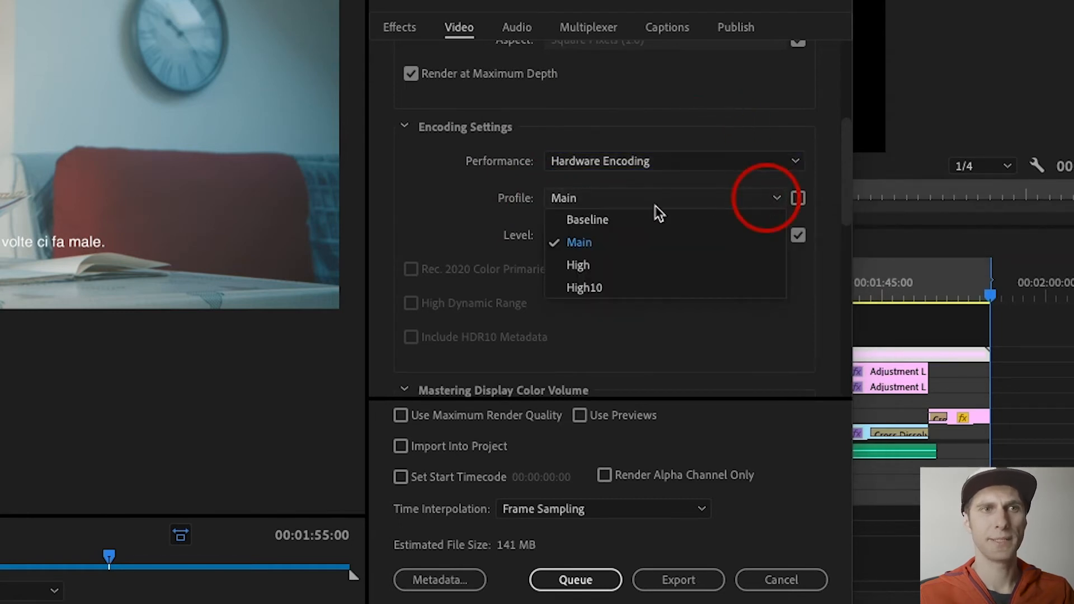
{"action": "left_click", "coordinate": [598, 291]}
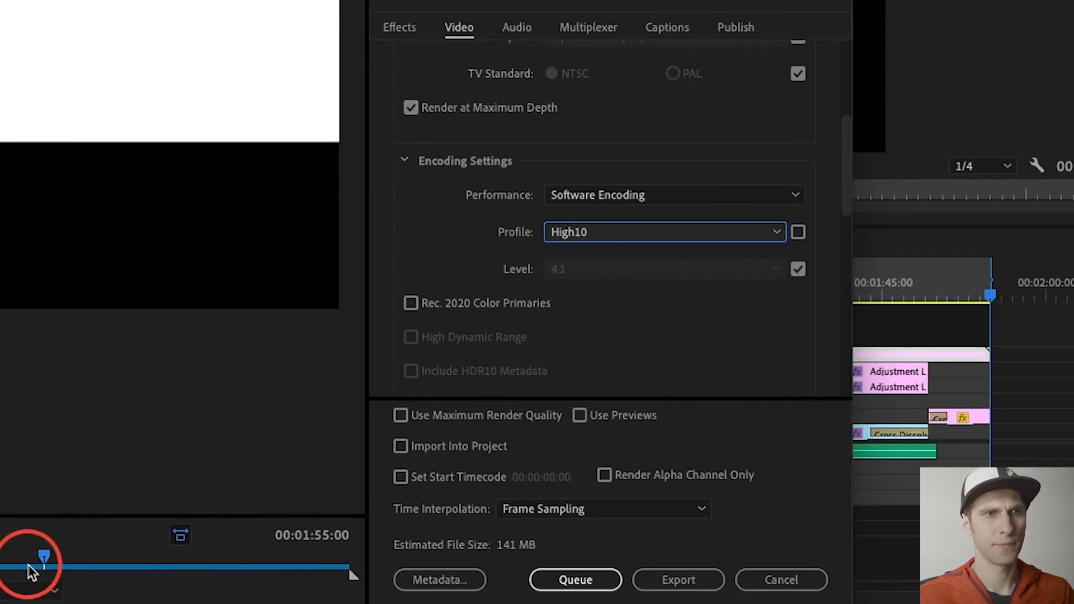
{"action": "left_click", "coordinate": [29, 567]}
Step: Try CBR bitrate encoding with a target bitrate of about 77 Mbps
{"action": "scroll", "coordinate": [649, 330], "scroll_direction": "down", "scroll_amount": 3}
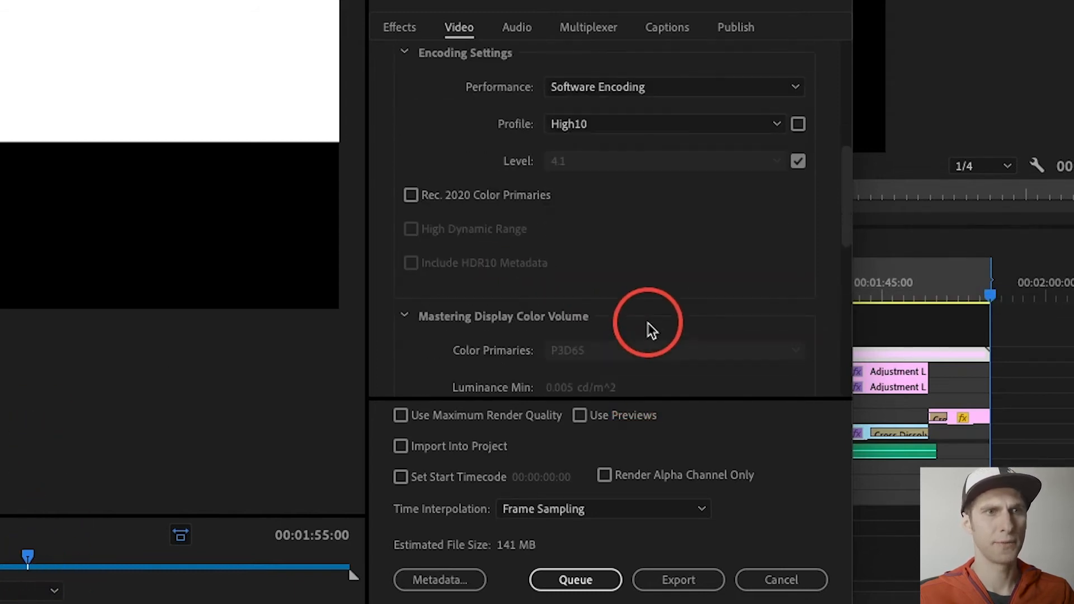
{"action": "scroll", "coordinate": [649, 330], "scroll_direction": "down", "scroll_amount": 2}
{"action": "scroll", "coordinate": [655, 302], "scroll_direction": "down", "scroll_amount": 5}
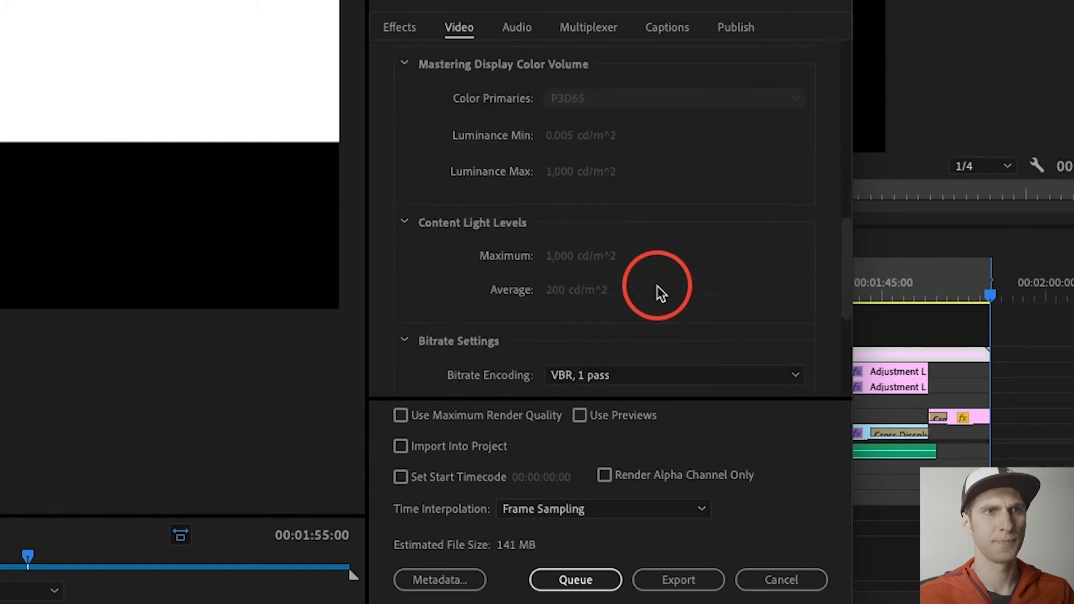
{"action": "scroll", "coordinate": [660, 291], "scroll_direction": "down", "scroll_amount": 3}
{"action": "scroll", "coordinate": [666, 289], "scroll_direction": "down", "scroll_amount": 2}
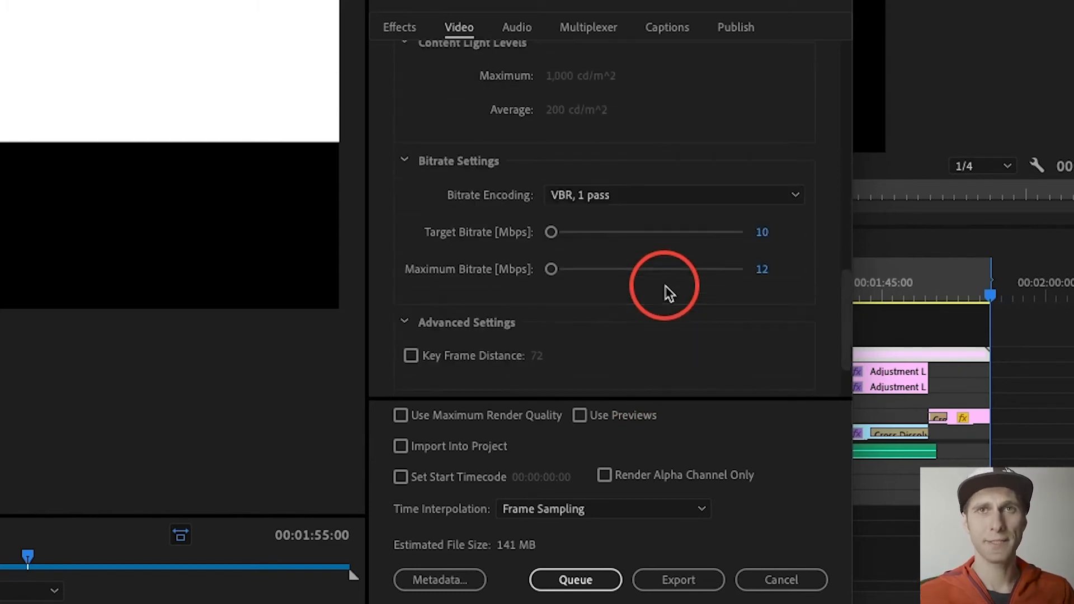
{"action": "scroll", "coordinate": [666, 286], "scroll_direction": "up", "scroll_amount": 1}
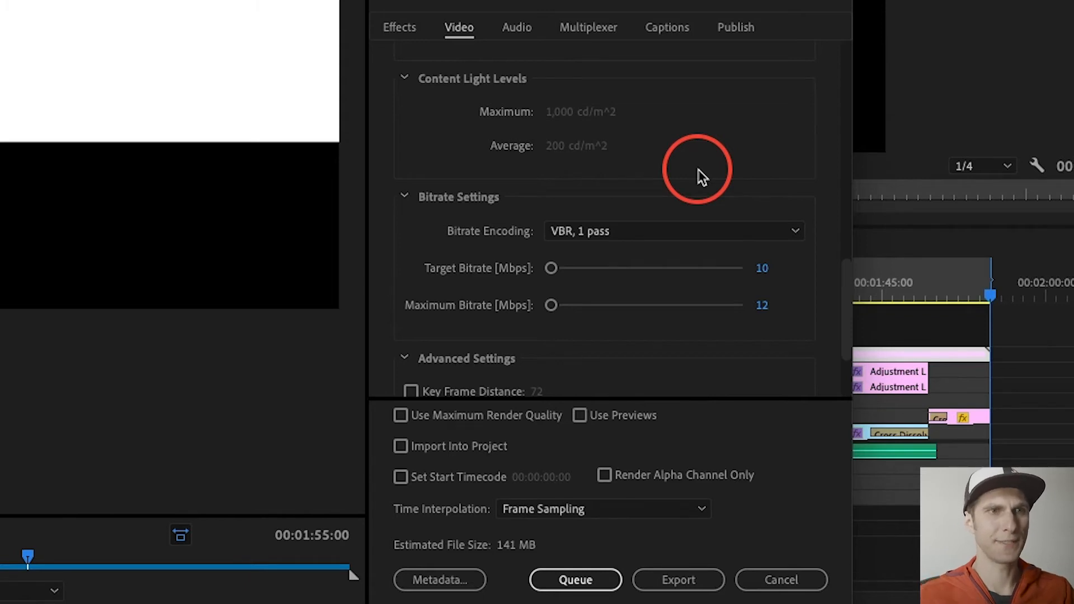
{"action": "scroll", "coordinate": [688, 165], "scroll_direction": "down", "scroll_amount": 2}
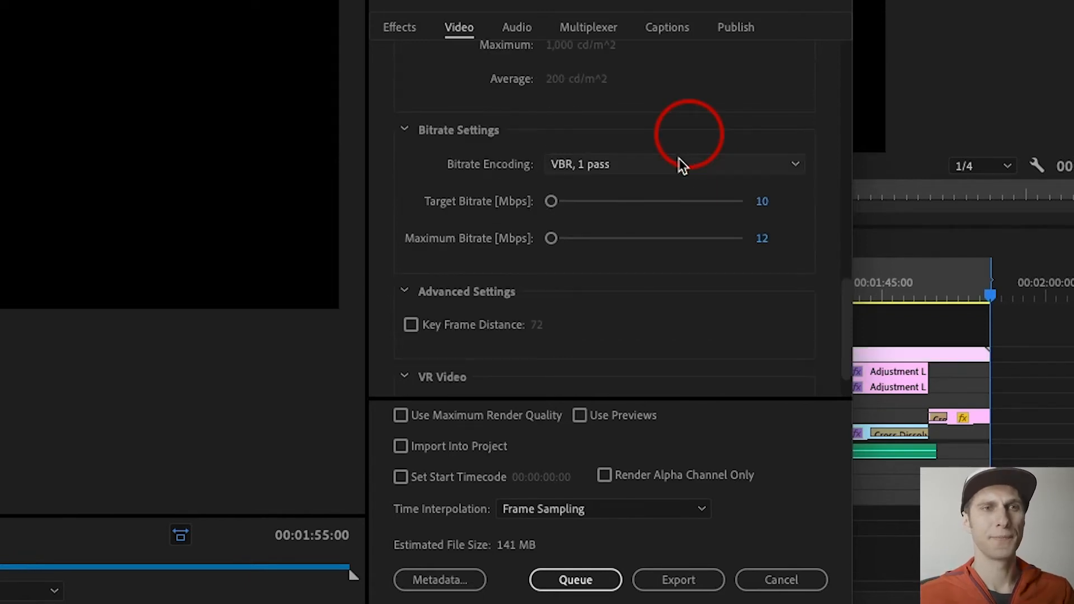
{"action": "left_click", "coordinate": [697, 174]}
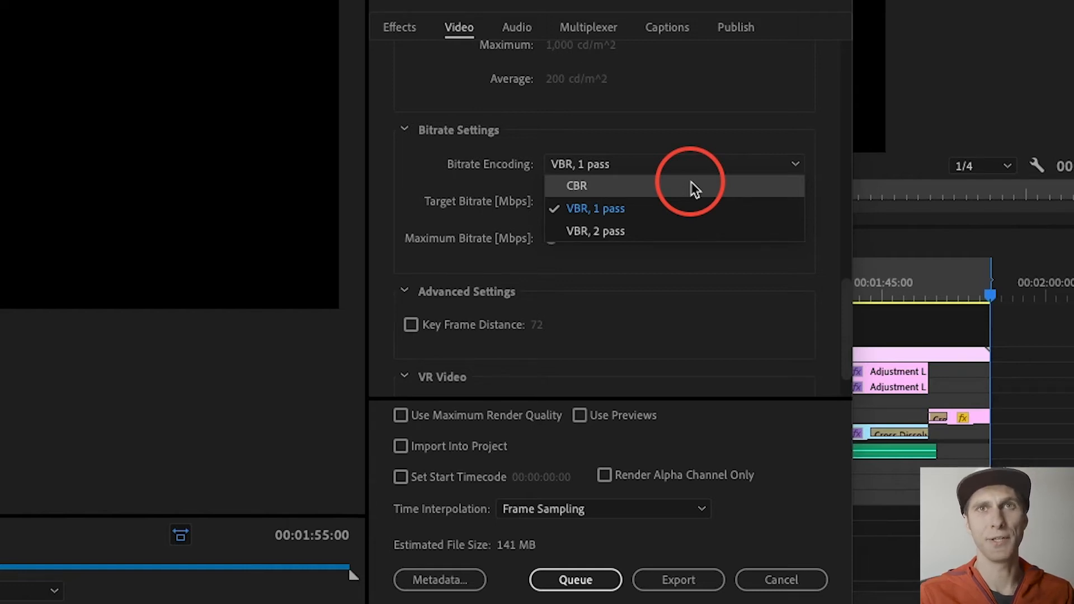
{"action": "left_click", "coordinate": [692, 186]}
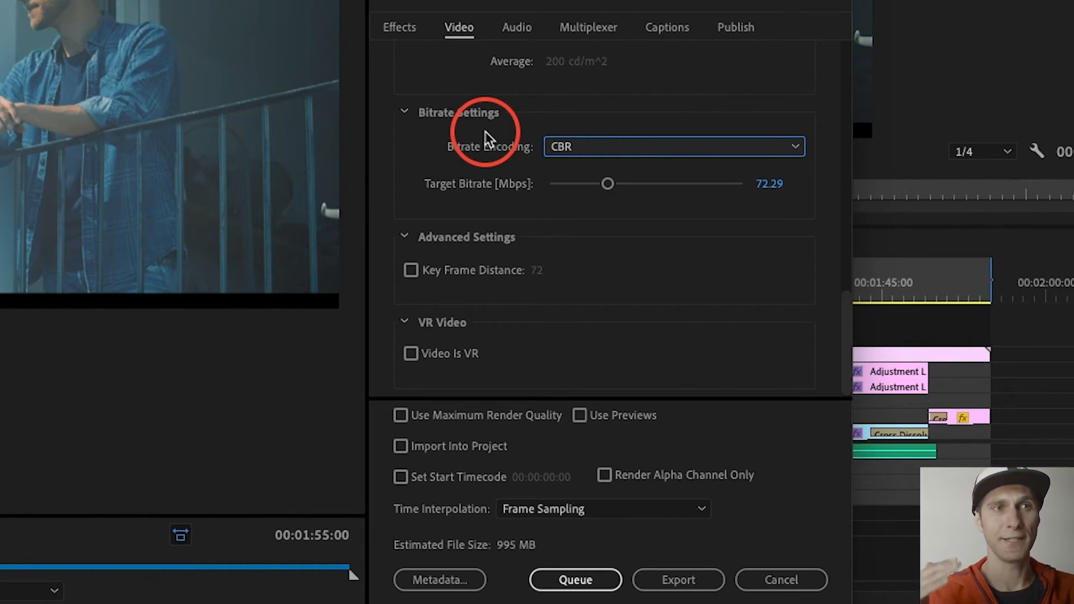
{"action": "left_click", "coordinate": [625, 185]}
{"action": "left_click_drag", "start_coordinate": [625, 187], "coordinate": [612, 187]}
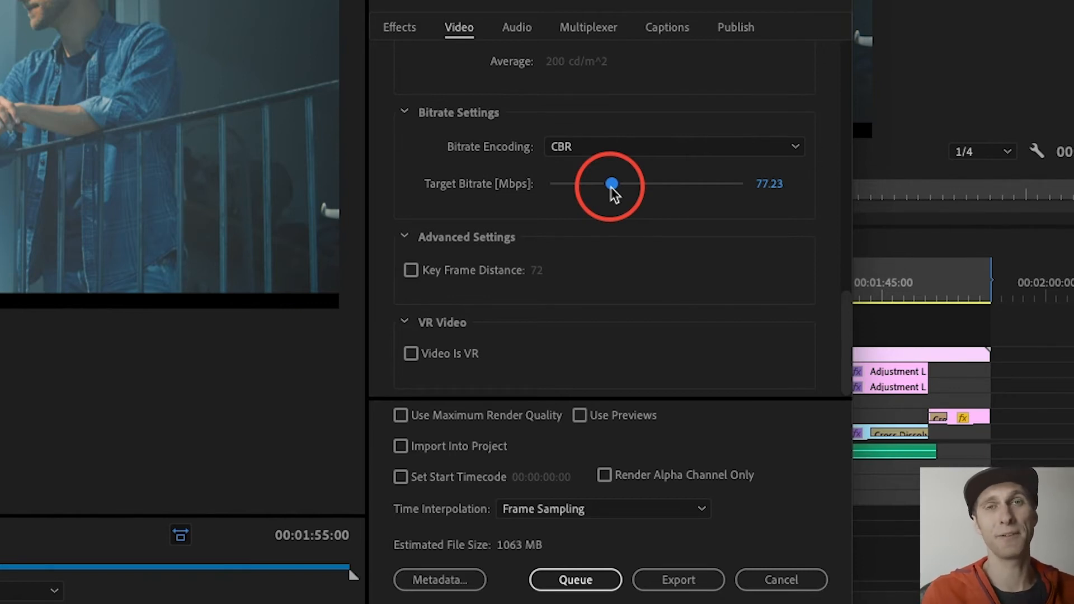
Step: Set the bitrate encoding to VBR, 2 pass and raise the target and maximum bitrates to about 225 Mbps
{"action": "left_click", "coordinate": [690, 164]}
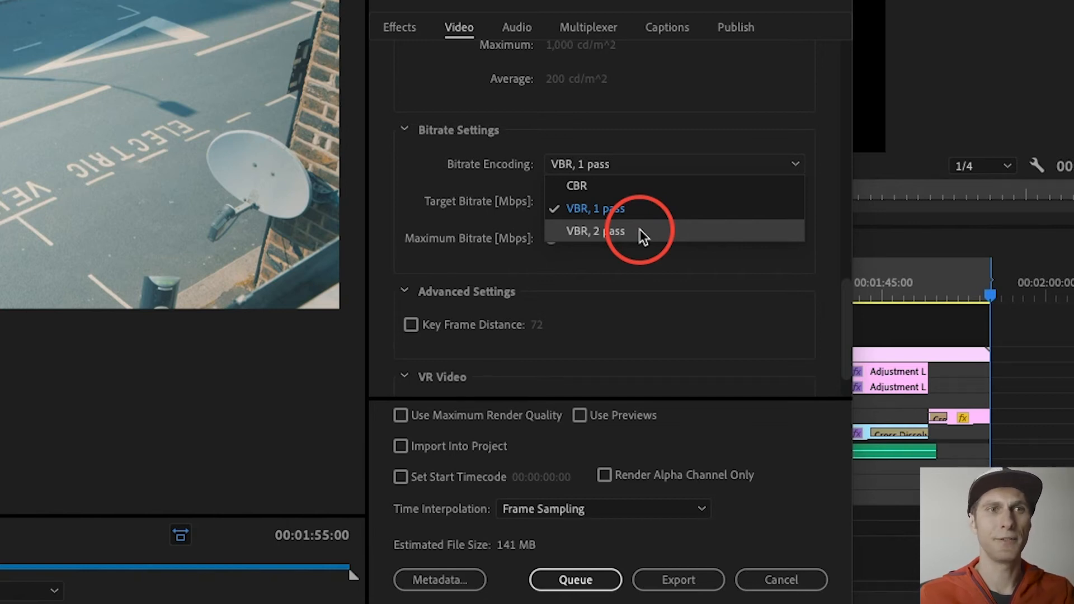
{"action": "left_click", "coordinate": [639, 231]}
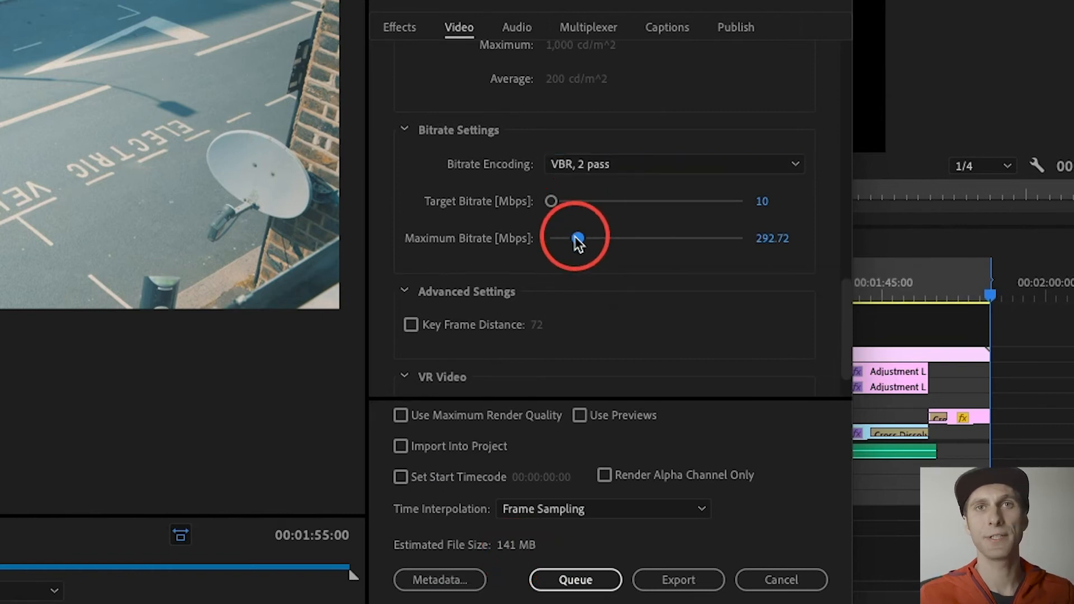
{"action": "left_click_drag", "start_coordinate": [576, 237], "coordinate": [557, 246]}
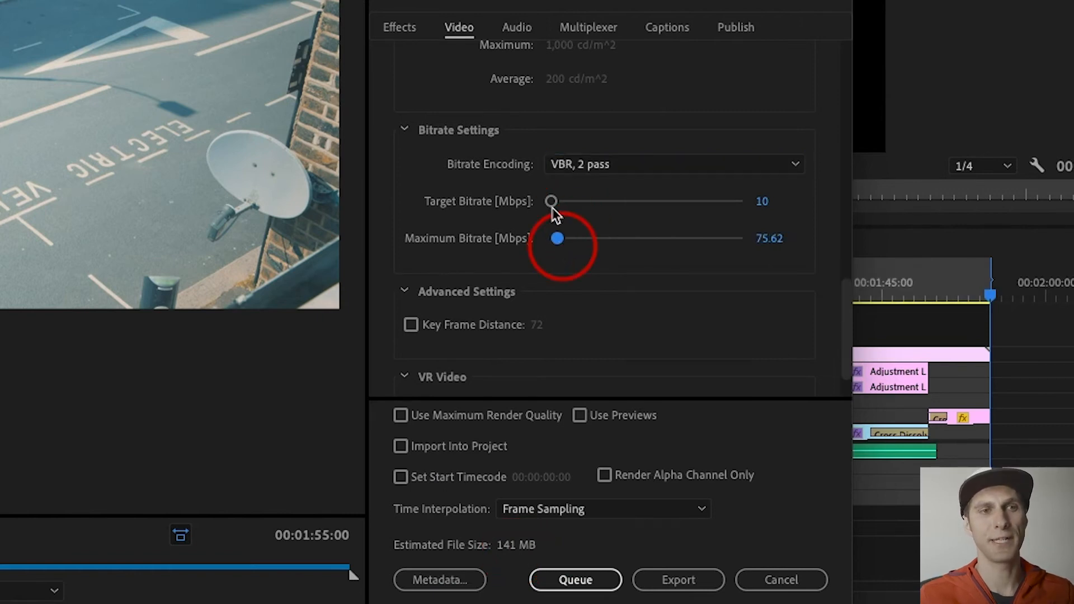
{"action": "left_click_drag", "start_coordinate": [552, 203], "coordinate": [572, 204]}
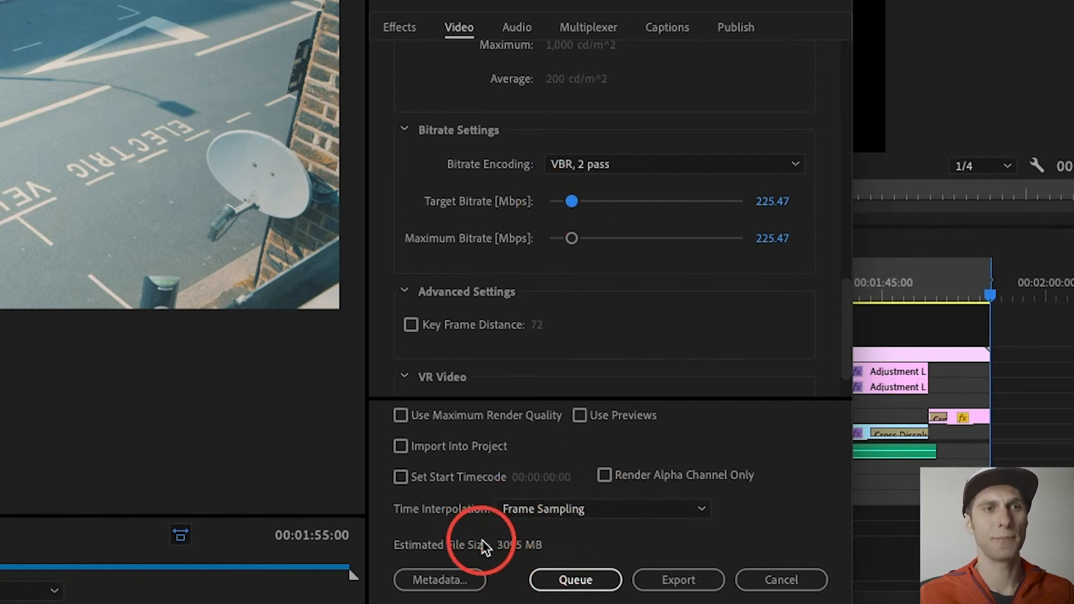
Step: Lower the target bitrate to 70 Mbps
{"action": "left_click_drag", "start_coordinate": [572, 201], "coordinate": [562, 202]}
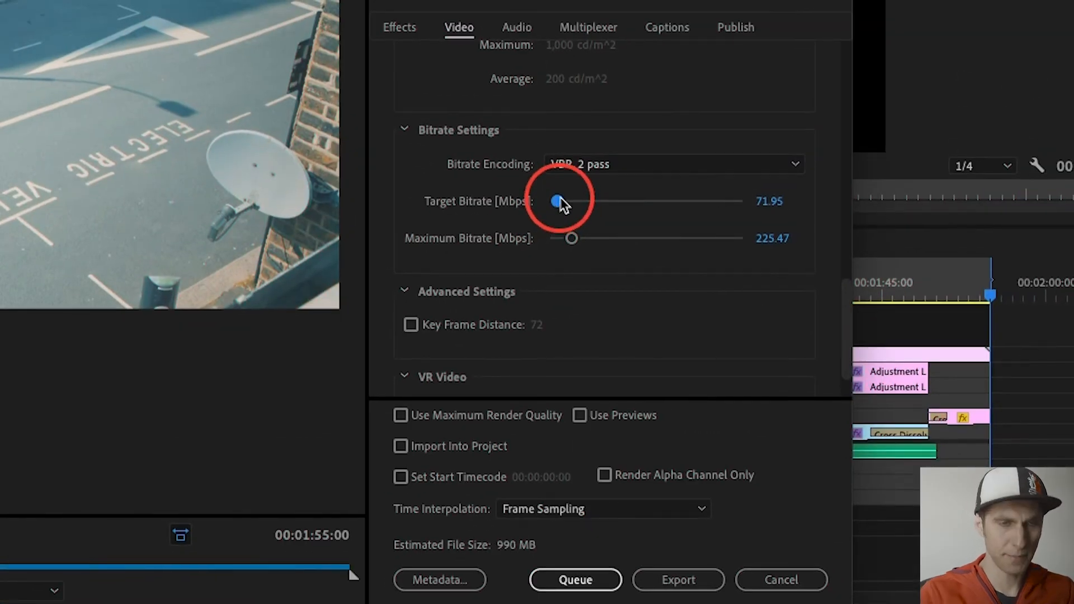
{"action": "left_click", "coordinate": [763, 206]}
{"action": "type", "text": "70"}
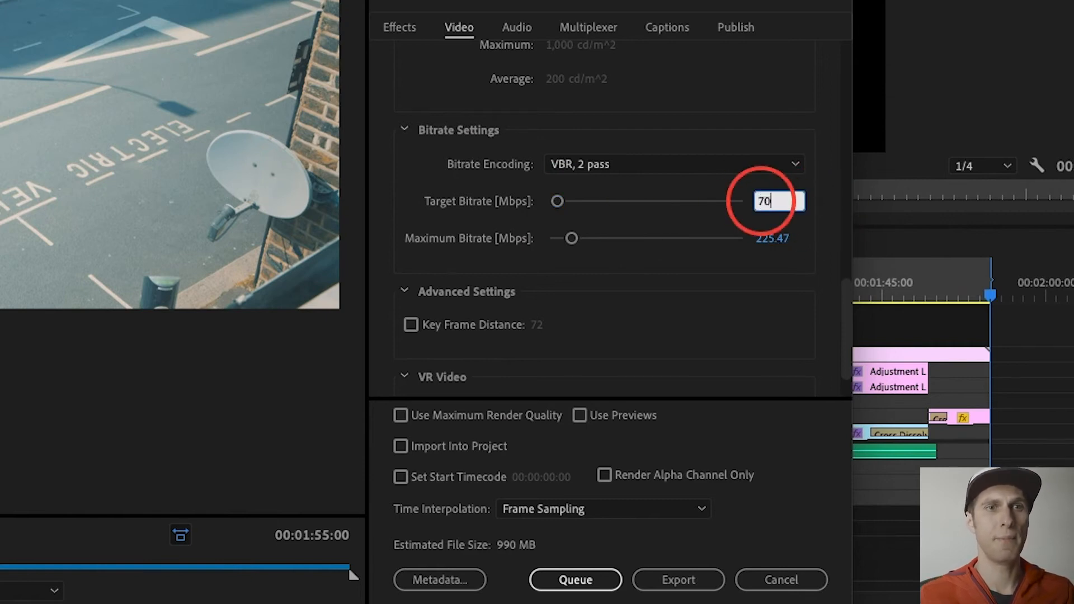
{"action": "key", "text": "Return"}
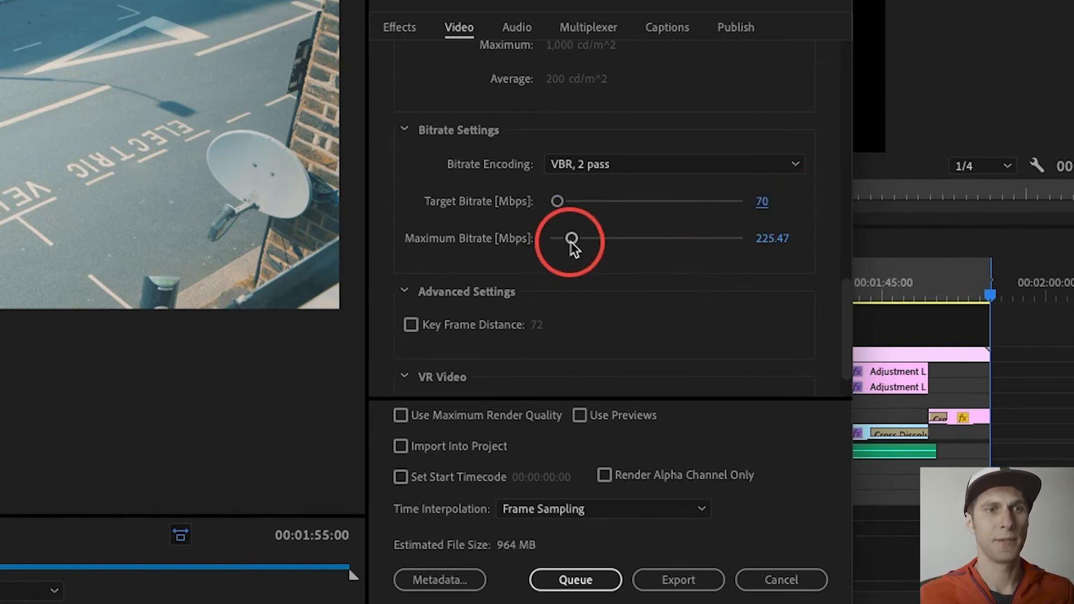
Step: Lower the maximum bitrate to 100 Mbps
{"action": "left_click_drag", "start_coordinate": [572, 238], "coordinate": [568, 239]}
{"action": "left_click_drag", "start_coordinate": [567, 238], "coordinate": [562, 239]}
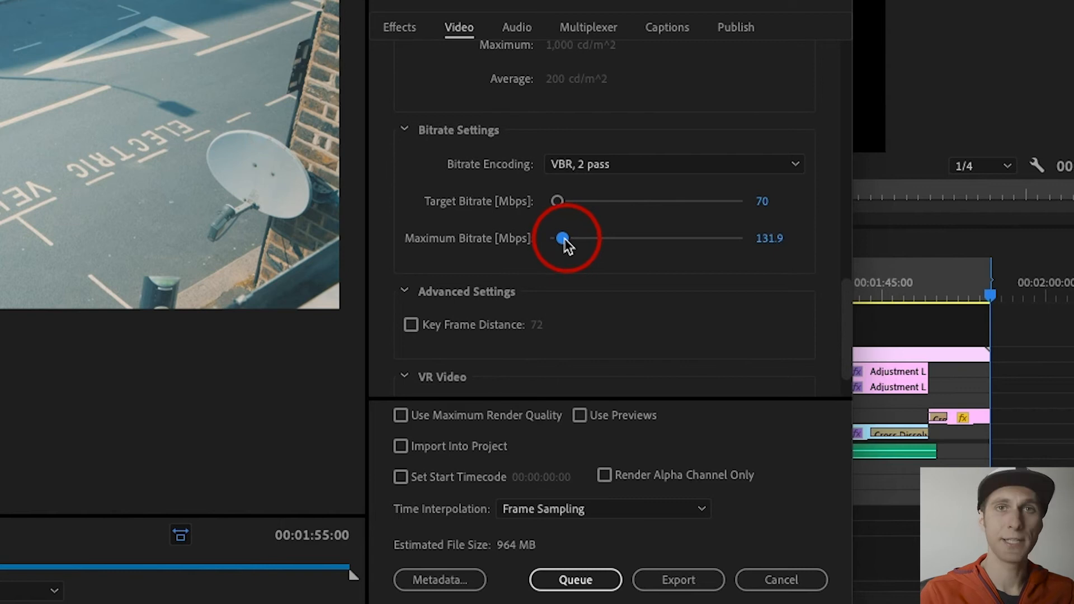
{"action": "left_click", "coordinate": [771, 240]}
{"action": "type", "text": "100"}
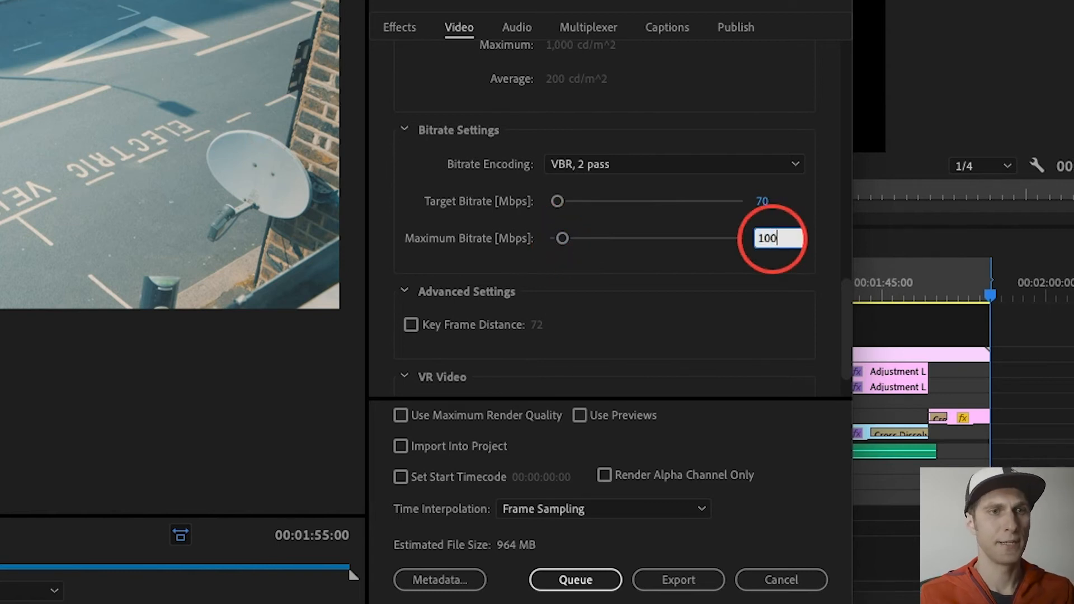
{"action": "key", "text": "Return"}
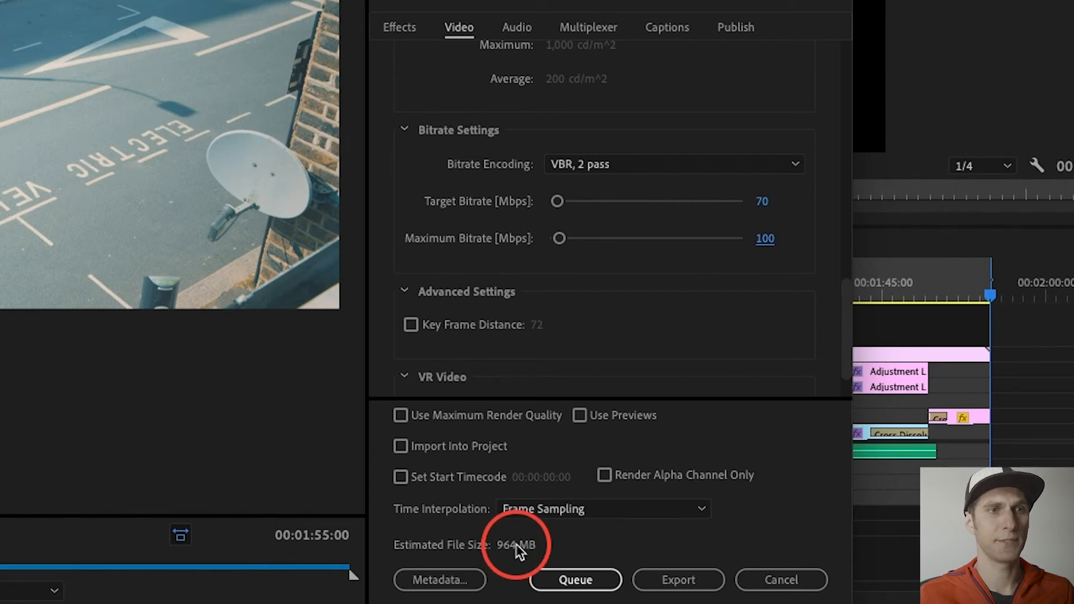
{"action": "scroll", "coordinate": [640, 316], "scroll_direction": "down", "scroll_amount": 2}
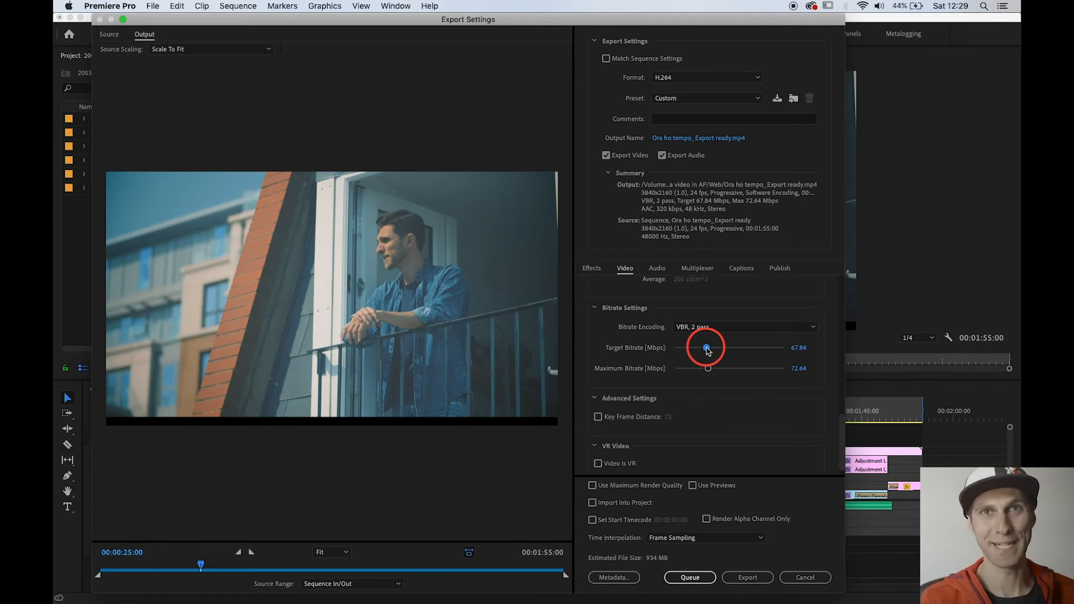
Step: Try lowering the target bitrate to about 7.9 Mbps and the maximum bitrate to about 19.8 Mbps
{"action": "left_click_drag", "start_coordinate": [706, 348], "coordinate": [682, 349]}
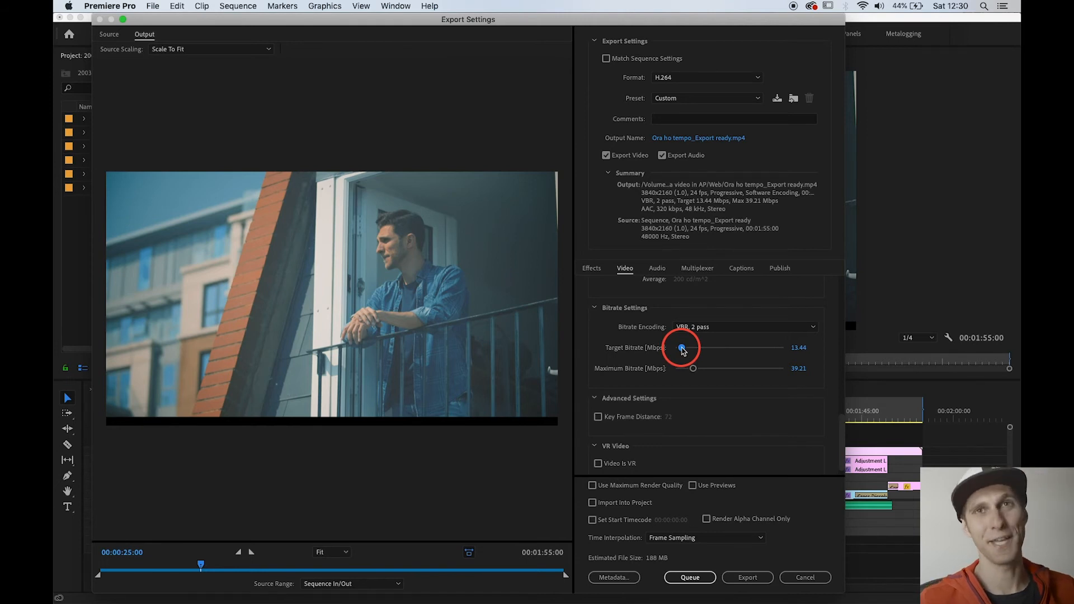
{"action": "left_click_drag", "start_coordinate": [683, 350], "coordinate": [688, 355]}
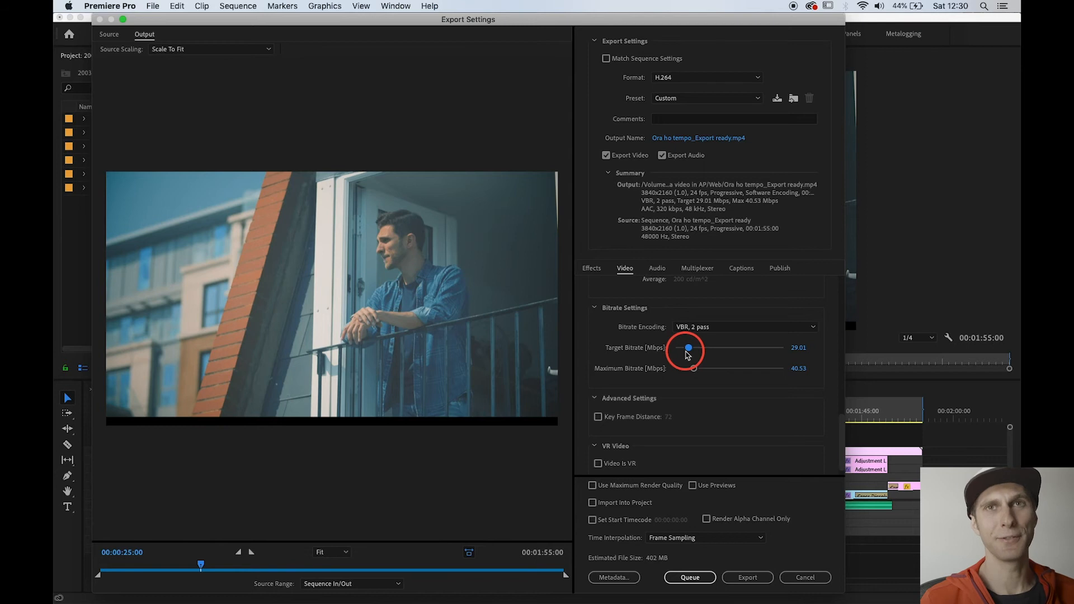
{"action": "left_click_drag", "start_coordinate": [688, 354], "coordinate": [685, 351]}
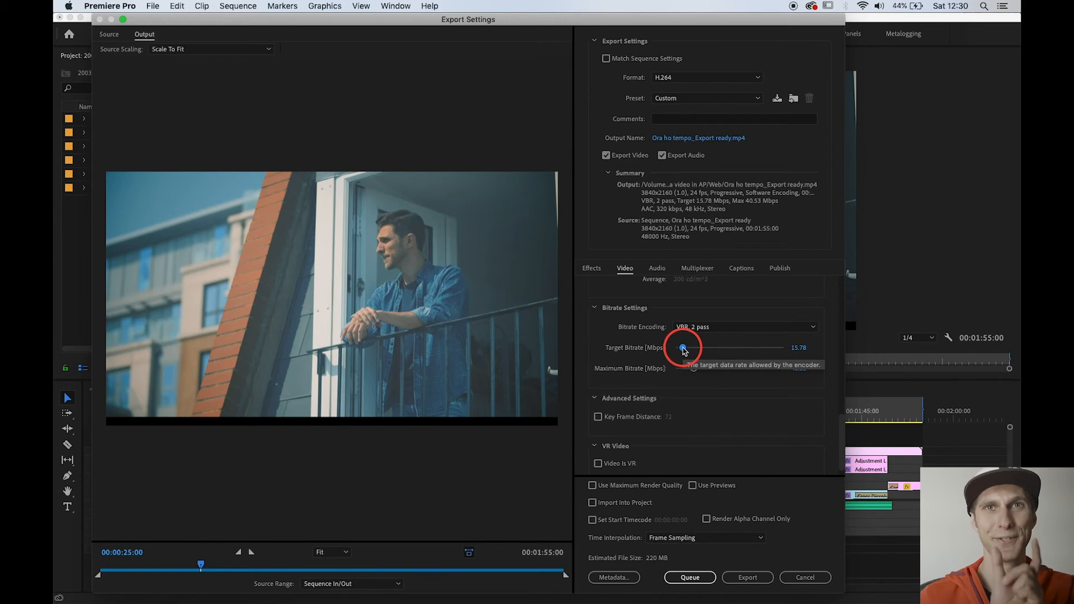
{"action": "left_click_drag", "start_coordinate": [684, 351], "coordinate": [684, 368]}
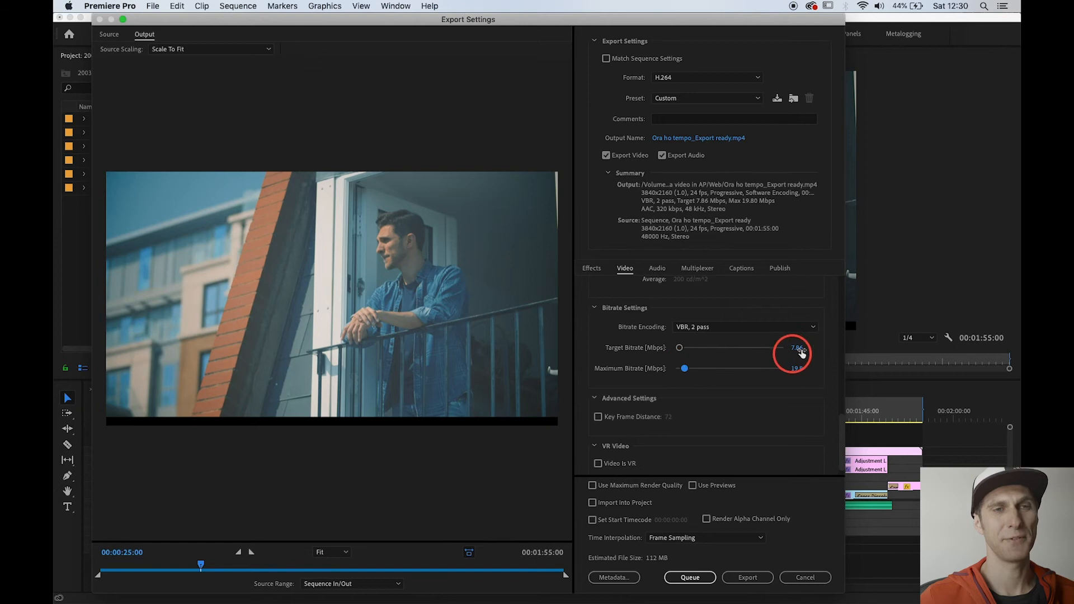
Step: Set the target bitrate to exactly 7 Mbps
{"action": "left_click", "coordinate": [795, 348]}
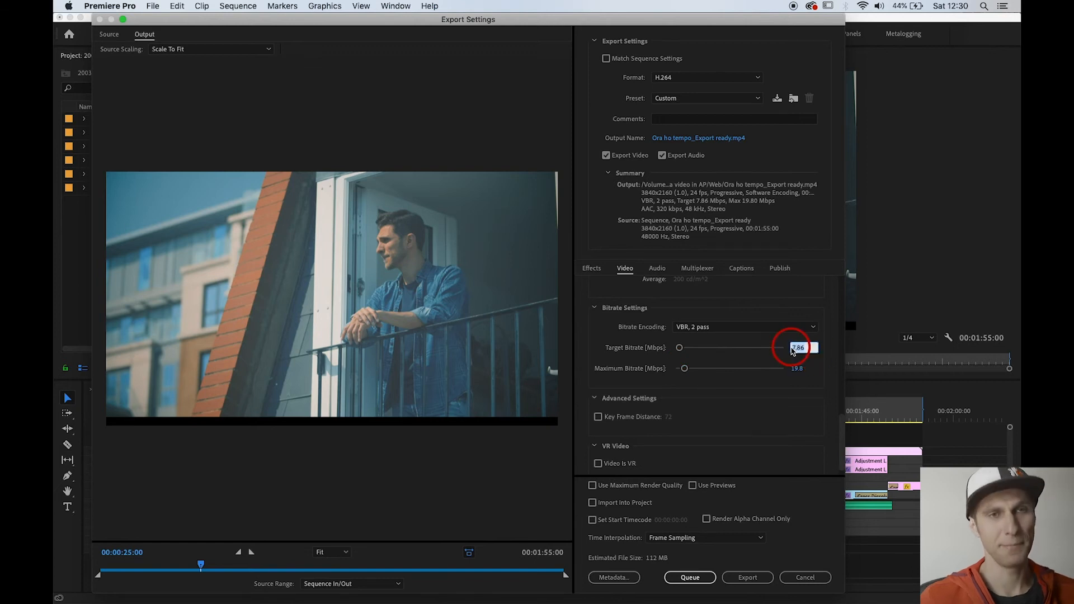
{"action": "type", "text": "7"}
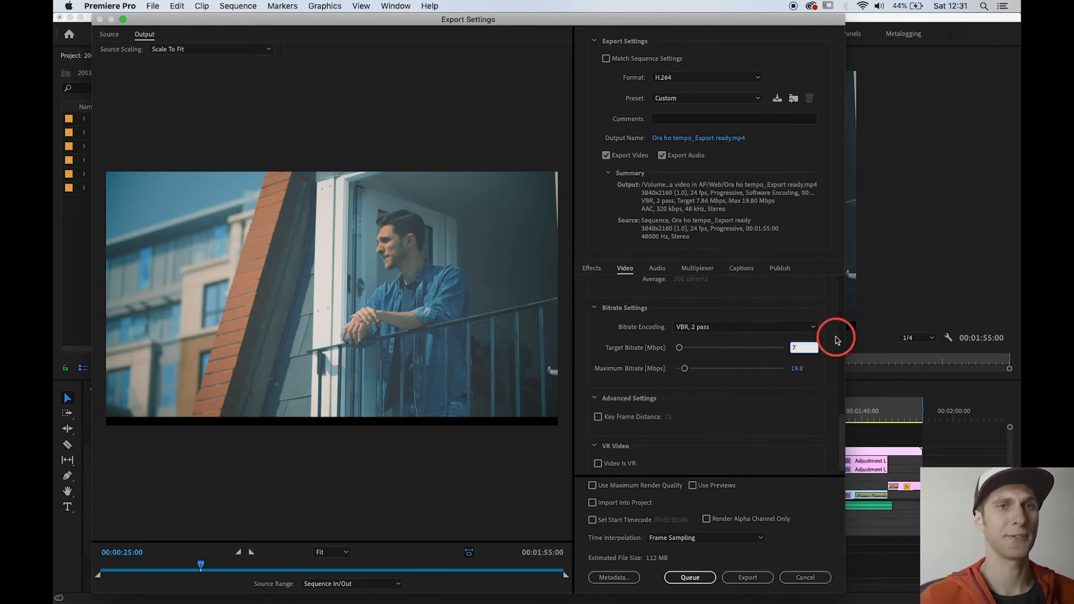
{"action": "left_click", "coordinate": [800, 310]}
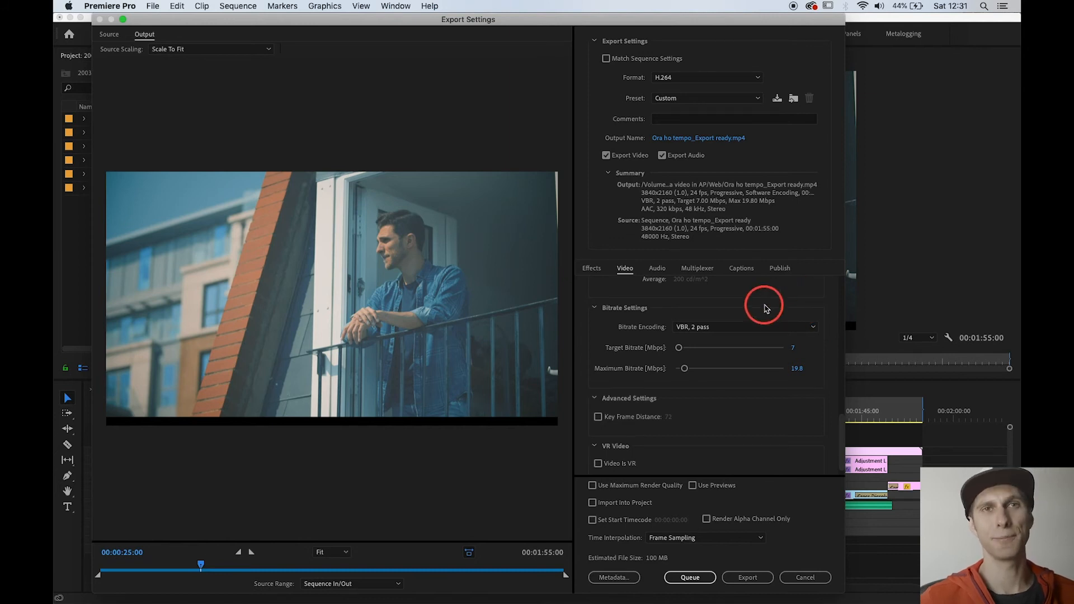
Step: Try raising the target bitrate to about 45 Mbps and beyond
{"action": "left_click", "coordinate": [693, 348]}
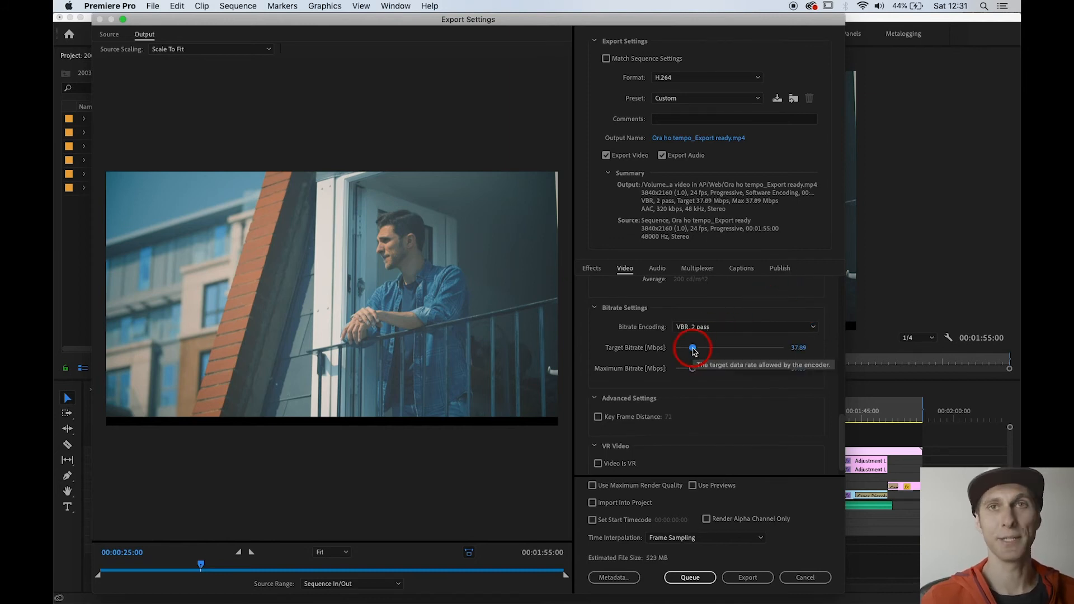
{"action": "left_click_drag", "start_coordinate": [694, 350], "coordinate": [700, 351]}
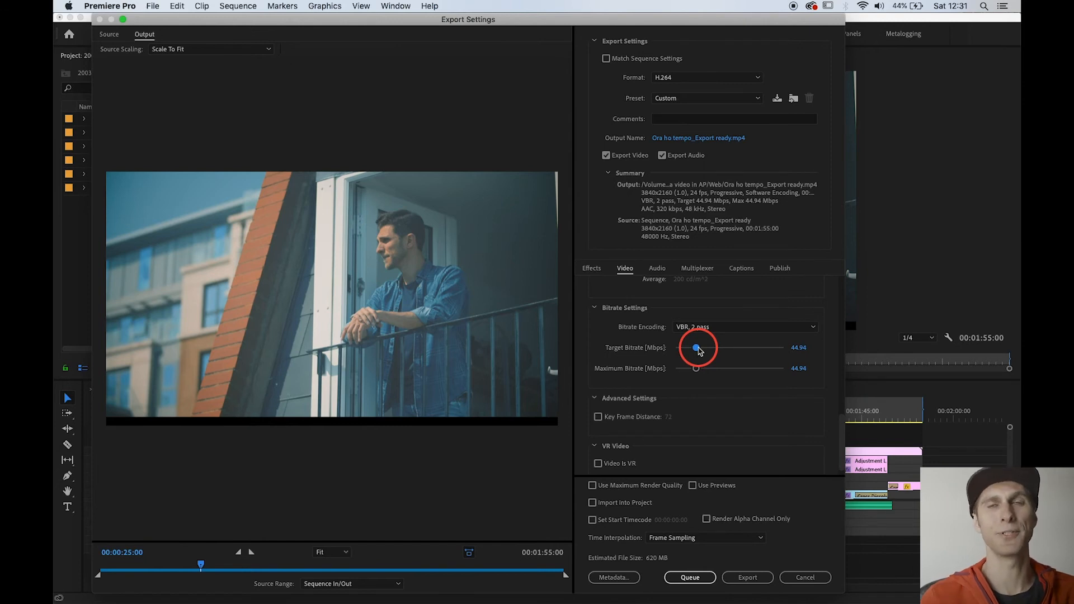
{"action": "mouse_move", "coordinate": [699, 350]}
{"action": "left_mouse_down"}
{"action": "mouse_move", "coordinate": [699, 361]}
{"action": "mouse_move", "coordinate": [709, 350]}
{"action": "left_mouse_up"}
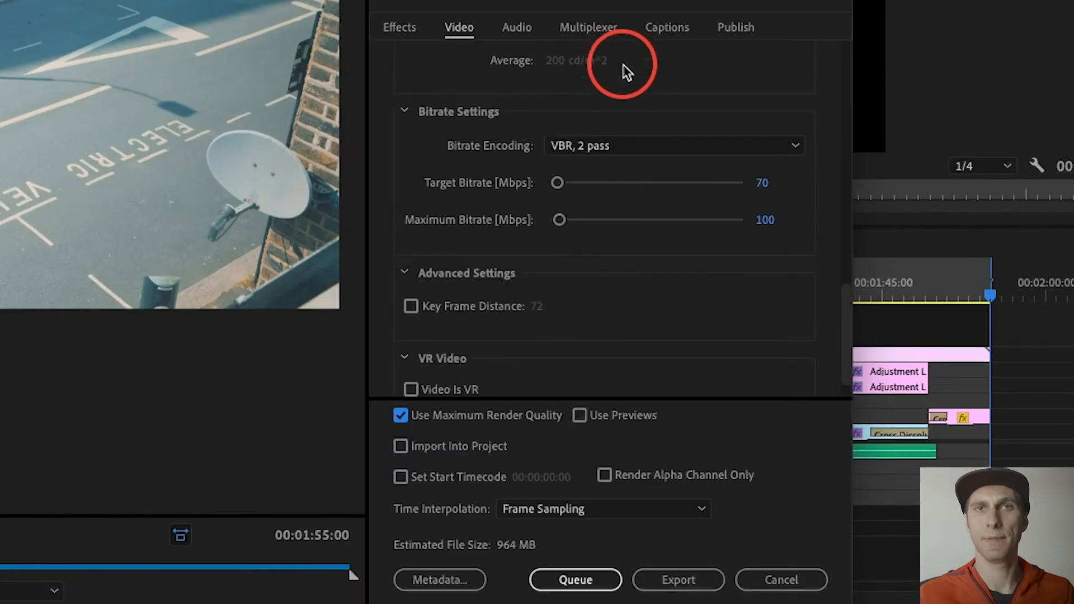
Step: Review the video encoding settings and the audio export settings, including format, codec, sample rate, channels, the quality options and bitrate
{"action": "scroll", "coordinate": [716, 295], "scroll_direction": "up", "scroll_amount": 6}
{"action": "scroll", "coordinate": [624, 76], "scroll_direction": "up", "scroll_amount": 2}
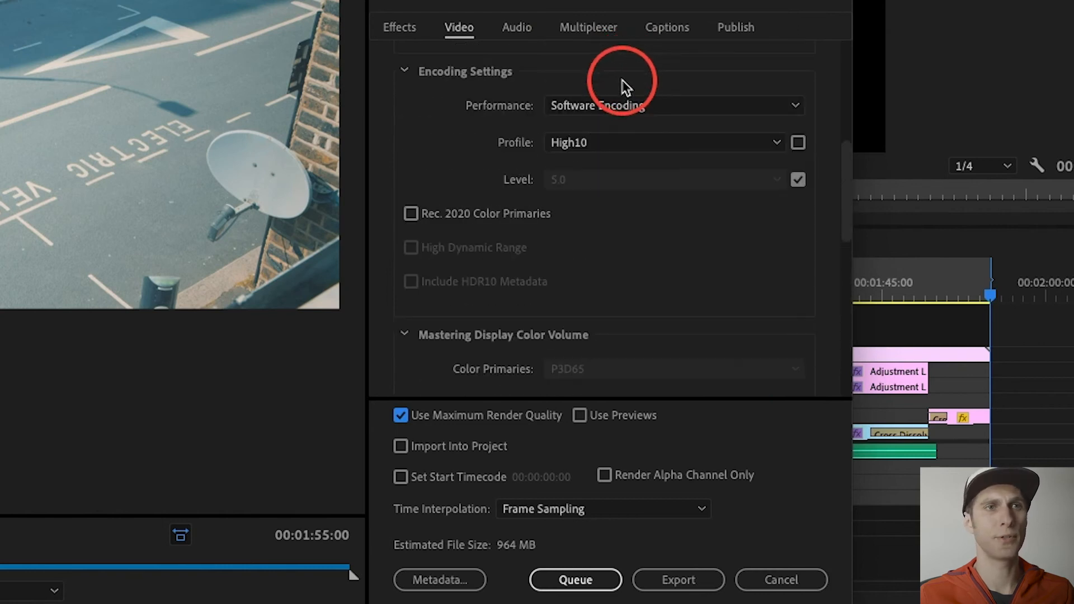
{"action": "left_click", "coordinate": [517, 33]}
{"action": "left_click", "coordinate": [462, 119]}
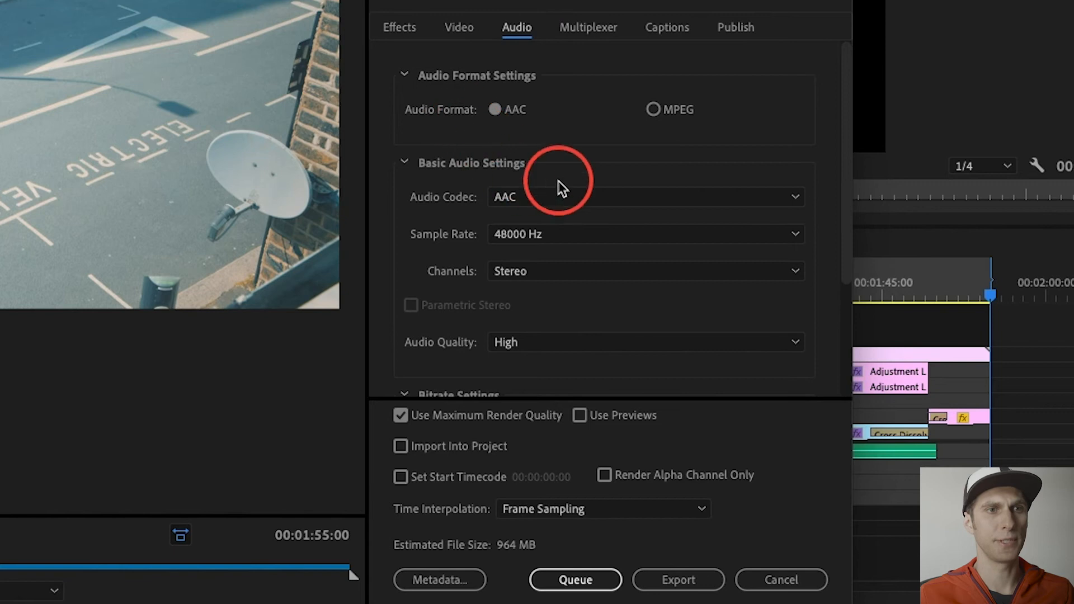
{"action": "scroll", "coordinate": [601, 126], "scroll_direction": "down", "scroll_amount": 1}
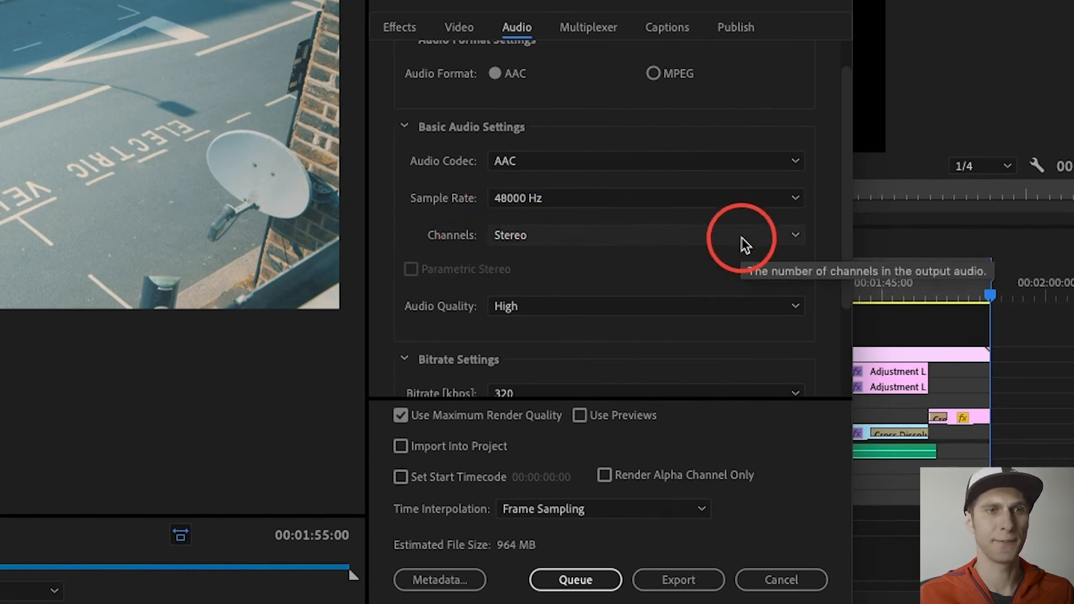
{"action": "left_click", "coordinate": [726, 314]}
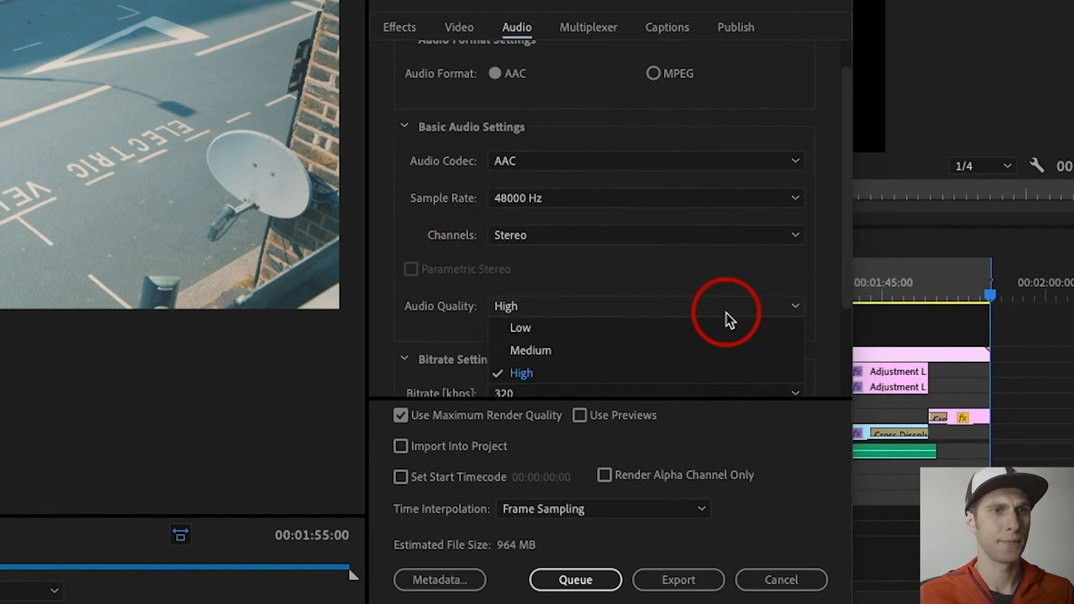
{"action": "left_click", "coordinate": [696, 273]}
{"action": "scroll", "coordinate": [711, 271], "scroll_direction": "down", "scroll_amount": 4}
{"action": "scroll", "coordinate": [754, 312], "scroll_direction": "up", "scroll_amount": 1}
{"action": "scroll", "coordinate": [754, 312], "scroll_direction": "up", "scroll_amount": 3}
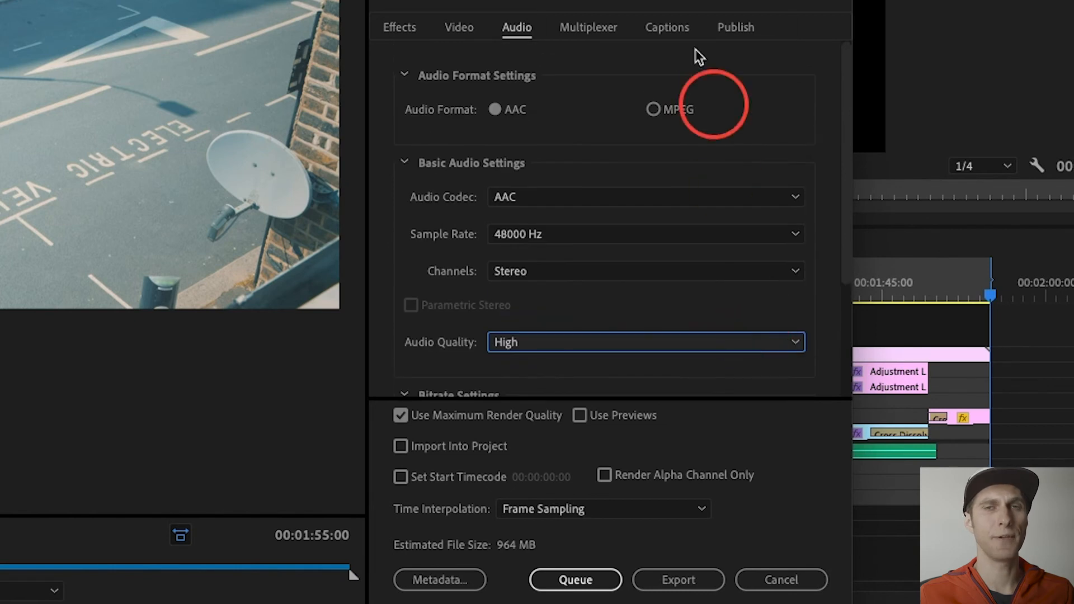
Step: Examine the available caption export options, keeping Burn Captions Into Video selected
{"action": "left_click", "coordinate": [665, 37]}
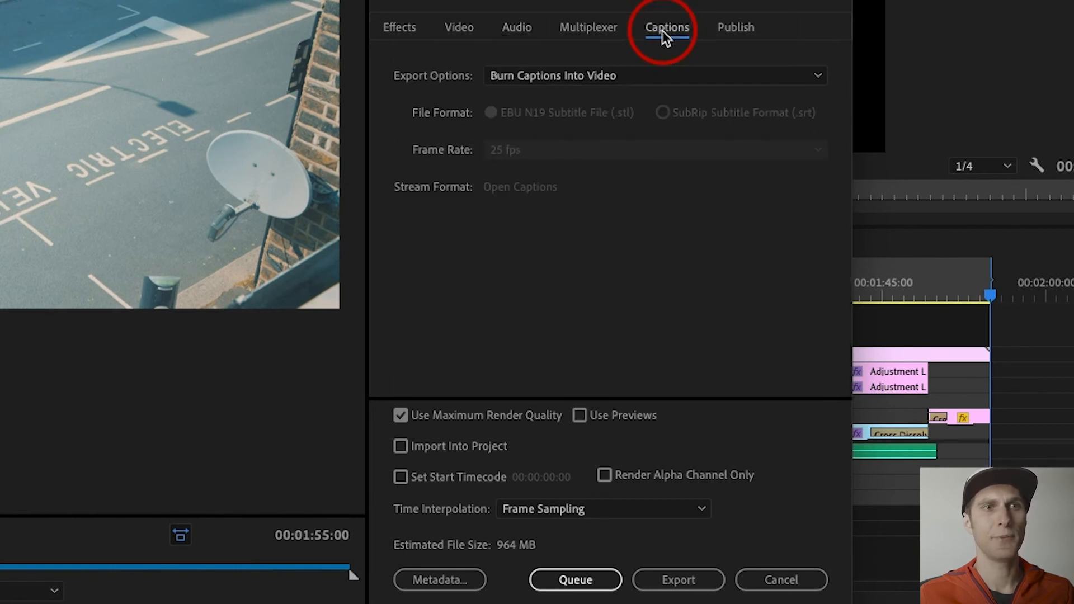
{"action": "left_click", "coordinate": [648, 75]}
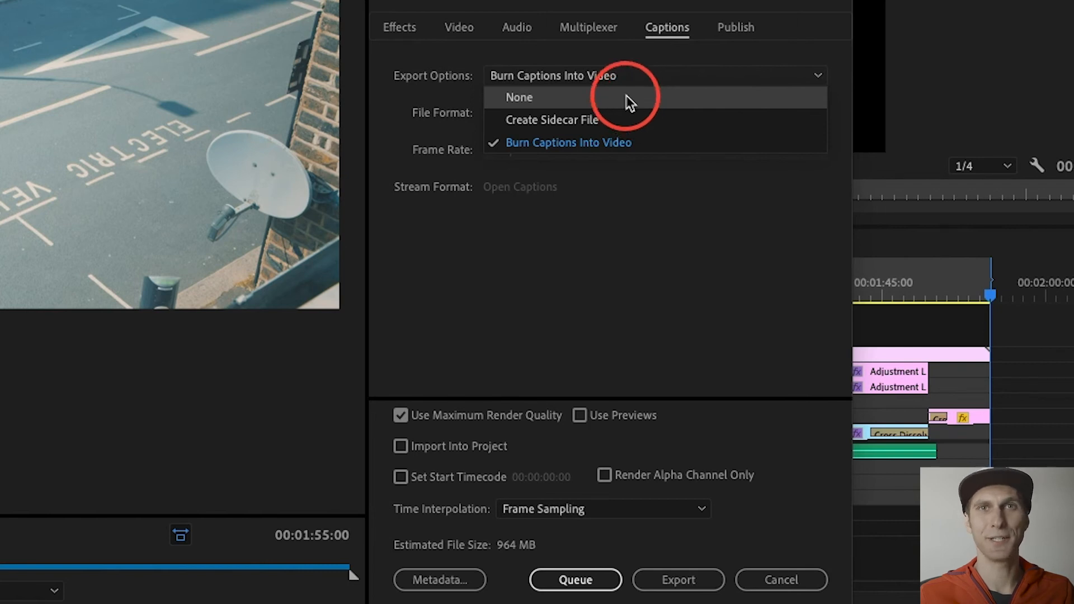
{"action": "left_click", "coordinate": [689, 193]}
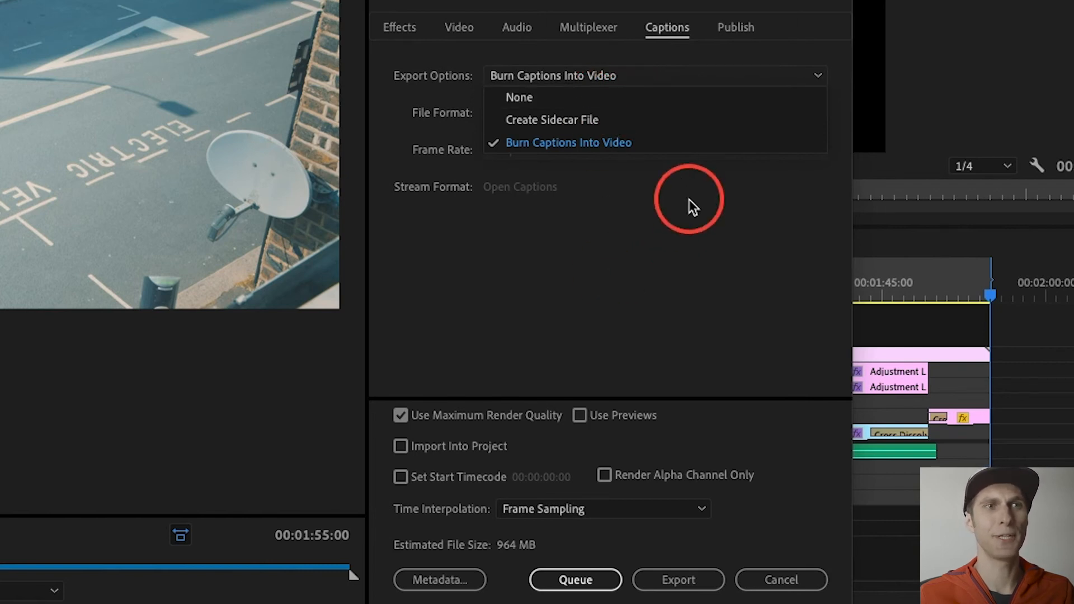
{"action": "left_click", "coordinate": [663, 81]}
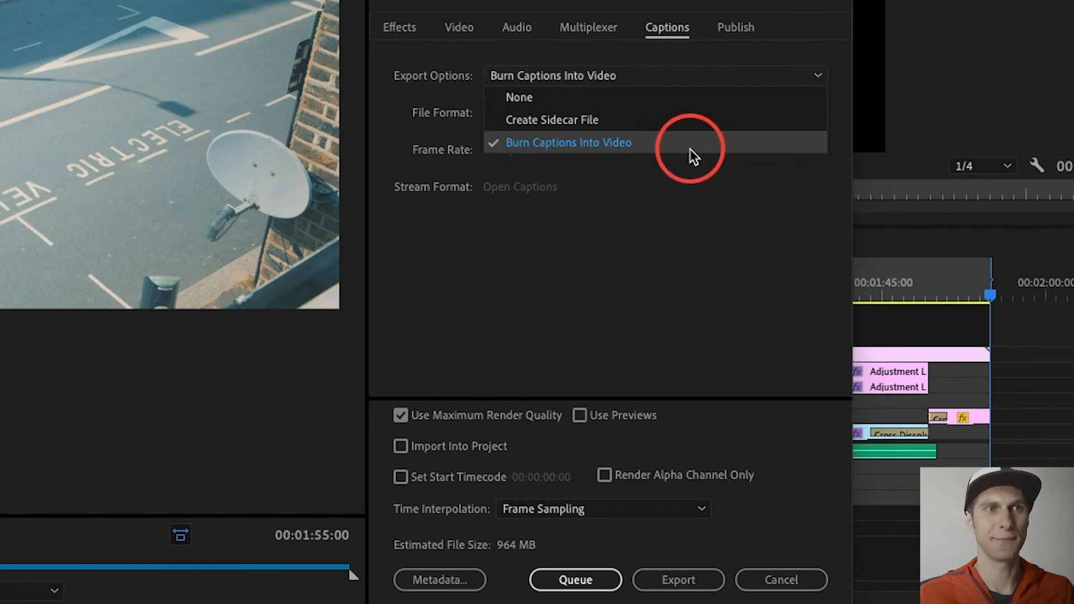
{"action": "left_click", "coordinate": [657, 146]}
{"action": "left_click", "coordinate": [658, 75]}
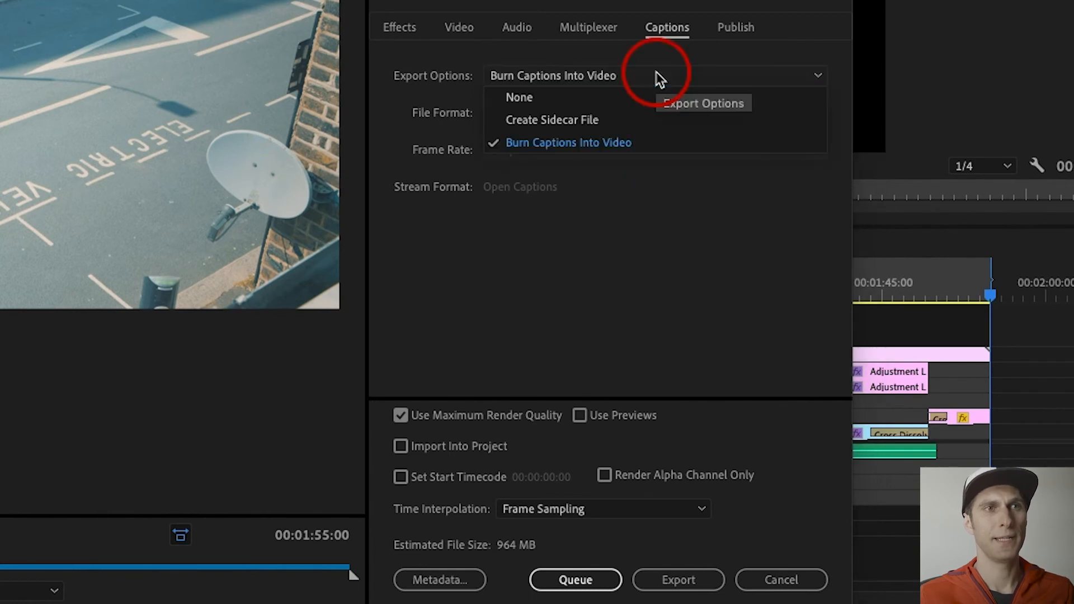
{"action": "left_click", "coordinate": [658, 70]}
{"action": "left_click", "coordinate": [457, 73]}
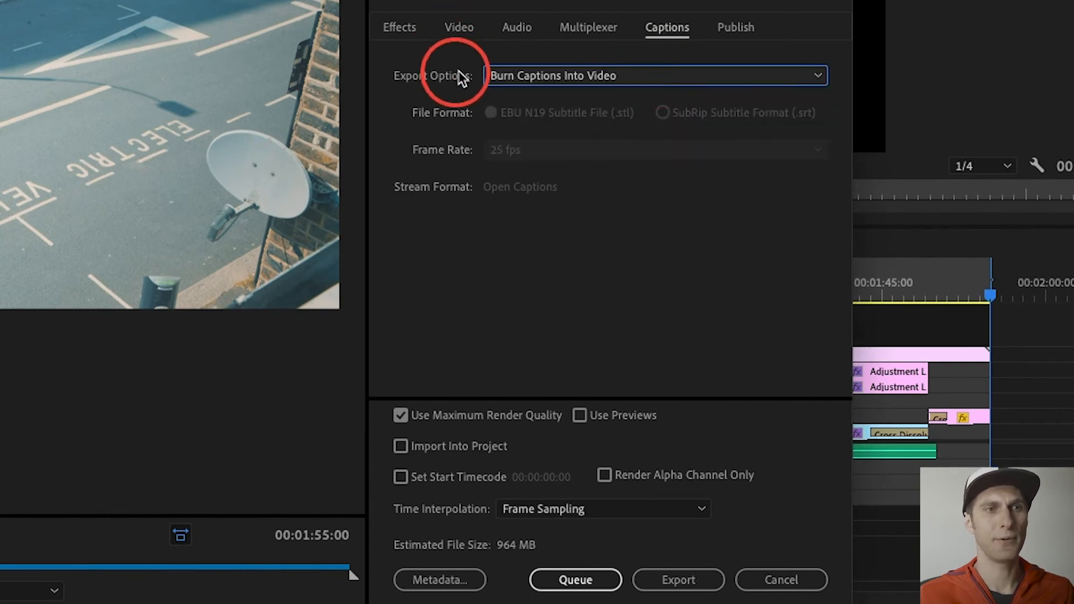
Step: Return to the video export settings and send the sequence to the Media Encoder queue
{"action": "left_click", "coordinate": [455, 28]}
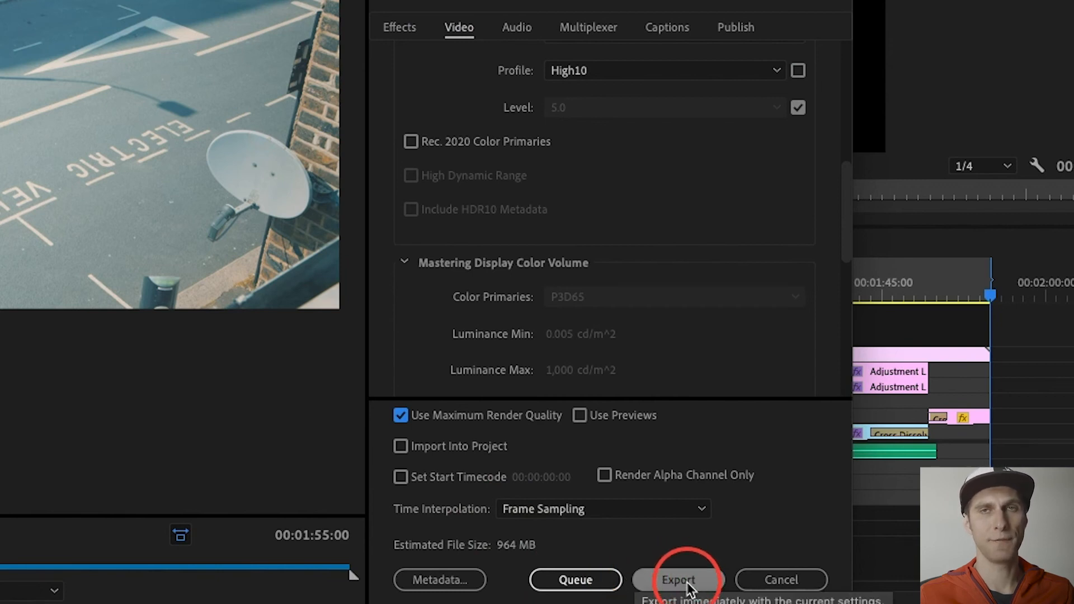
{"action": "left_click", "coordinate": [575, 580]}
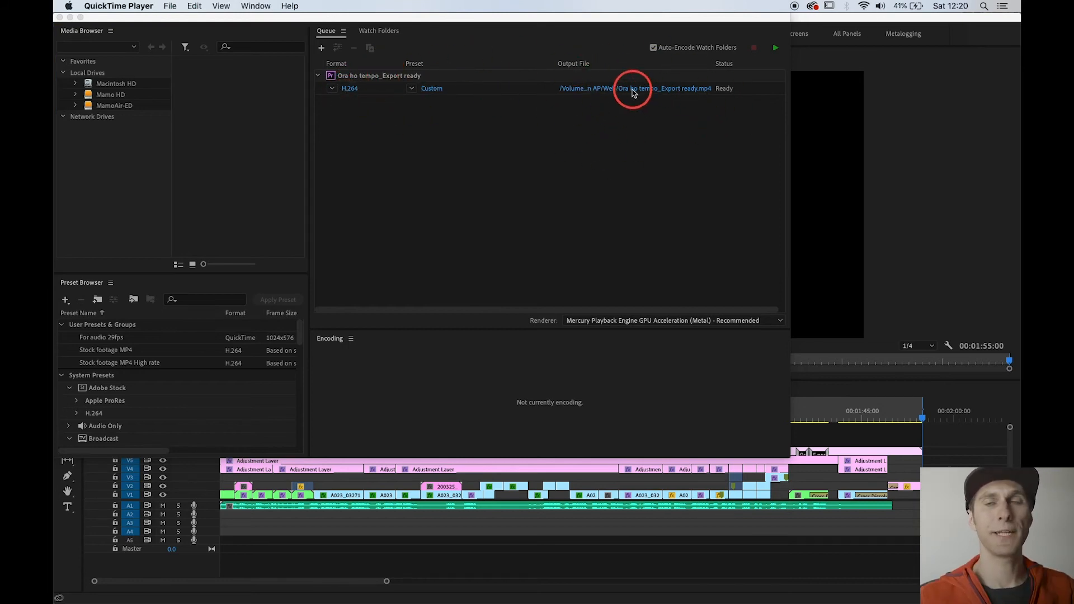
Step: Open the queued item's output file settings and save it as Ora ho tempo_Export ready in the Web folder
{"action": "left_click", "coordinate": [633, 93]}
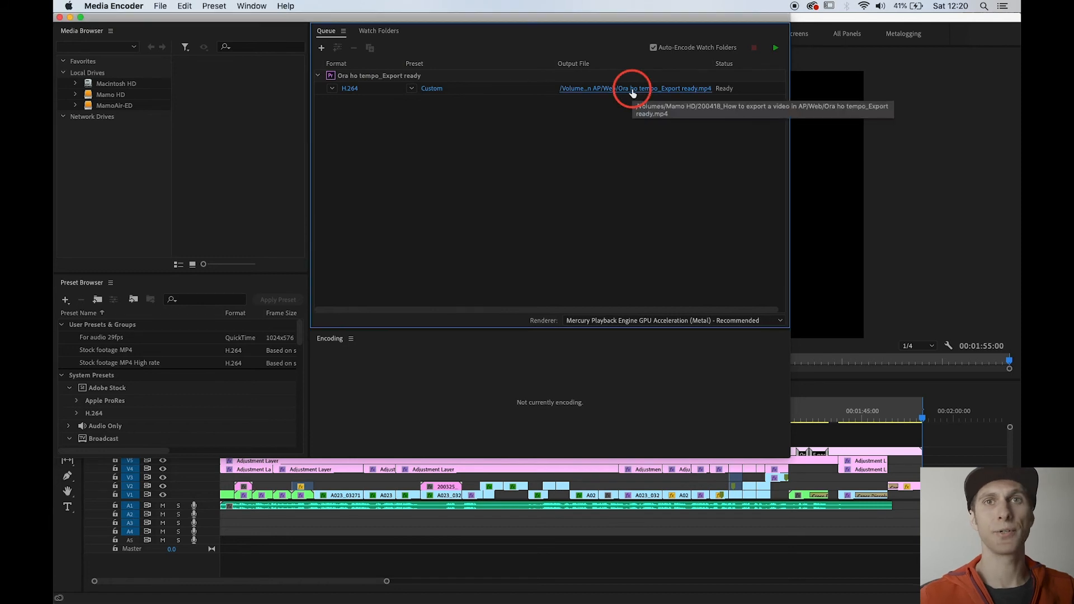
{"action": "left_click", "coordinate": [633, 92]}
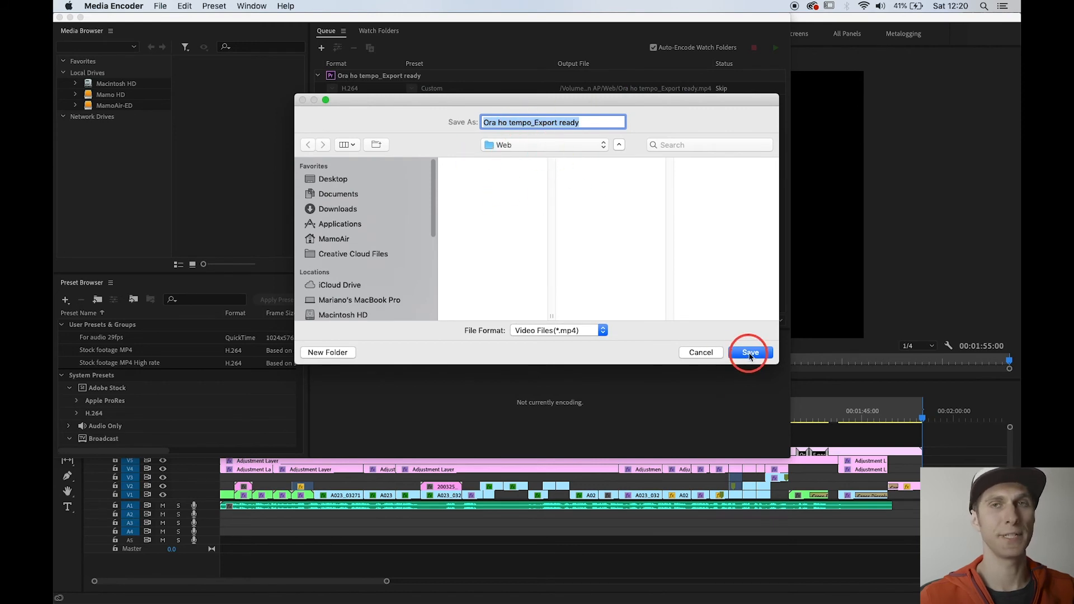
{"action": "left_click", "coordinate": [750, 353]}
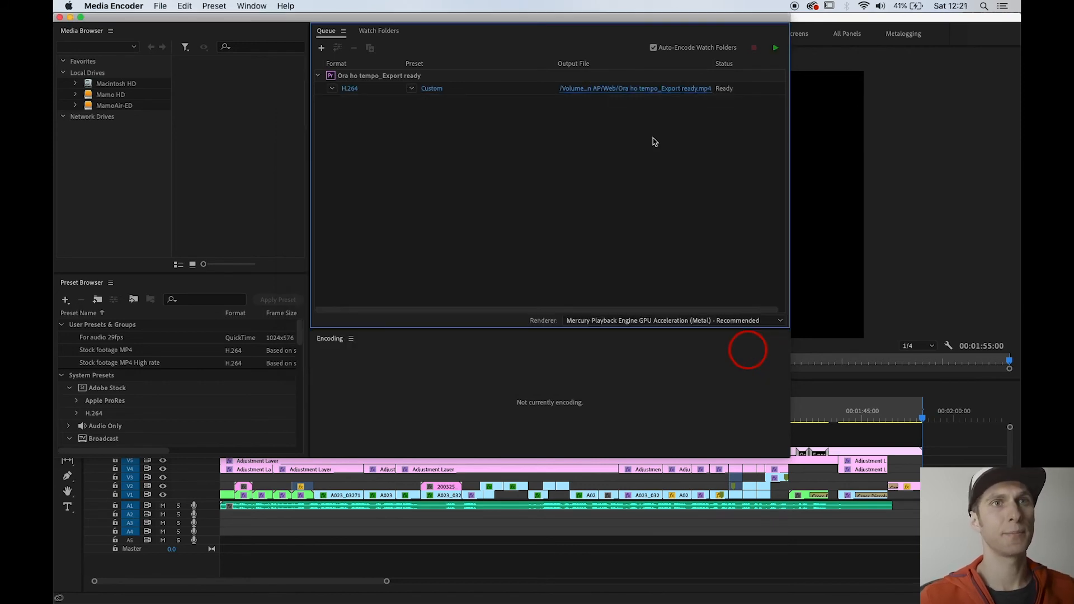
Step: Start encoding the queued H.264 export
{"action": "left_click", "coordinate": [778, 54]}
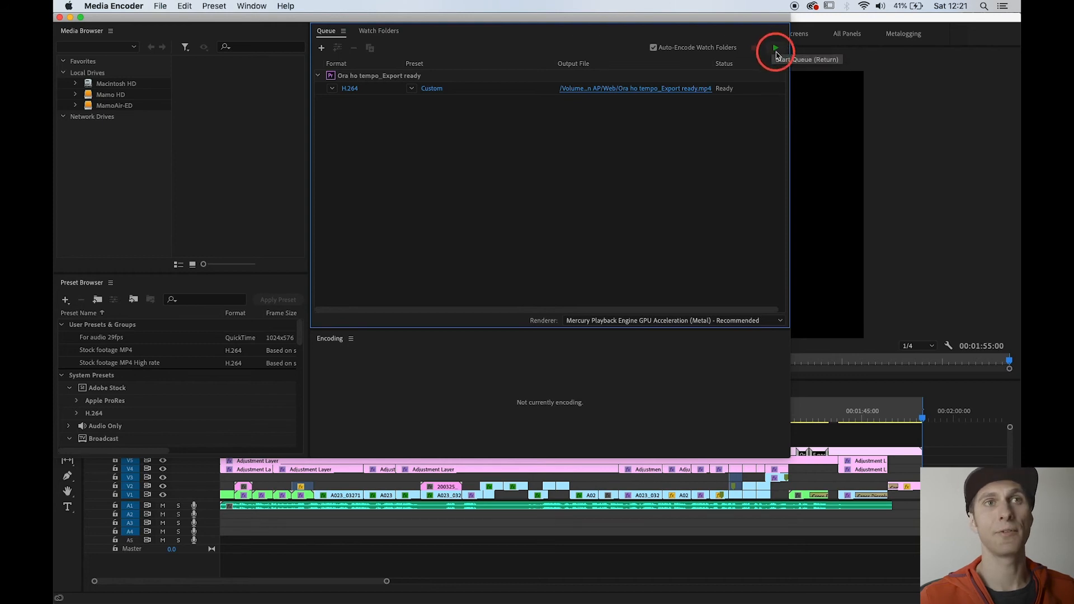
{"action": "left_click", "coordinate": [776, 52]}
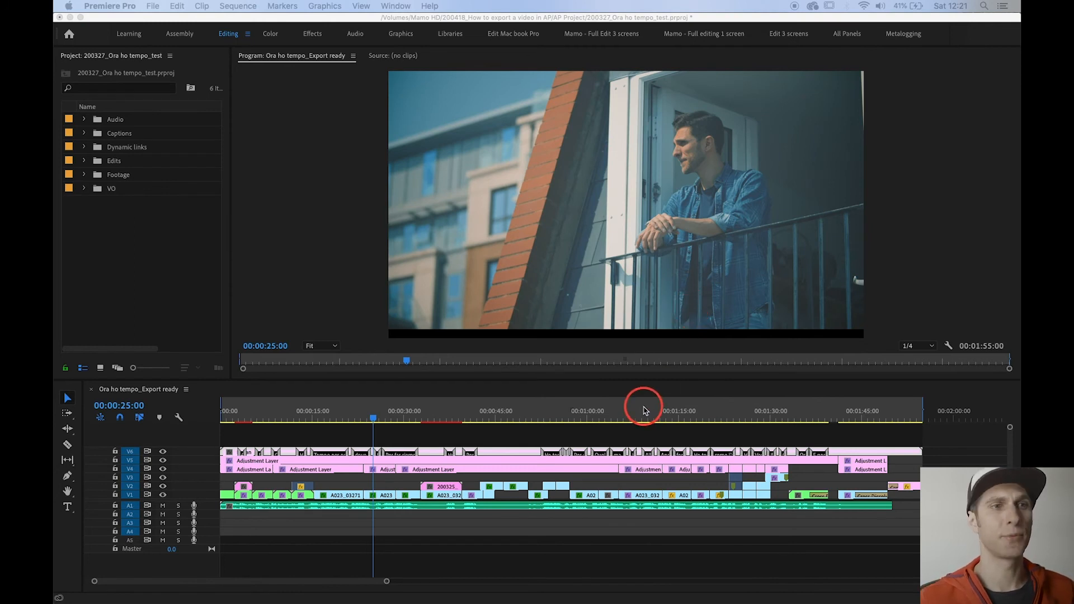
Step: Reopen the sequence's export settings in Premiere Pro and choose the QuickTime format with the Apple ProRes 422 HQ preset
{"action": "left_click", "coordinate": [330, 434]}
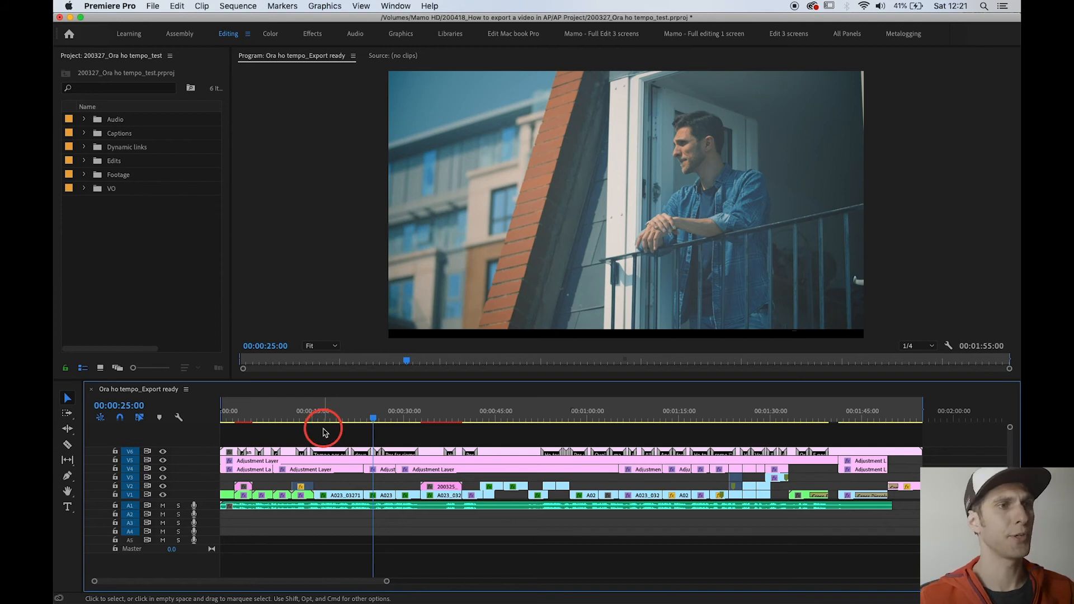
{"action": "key", "text": "super+m"}
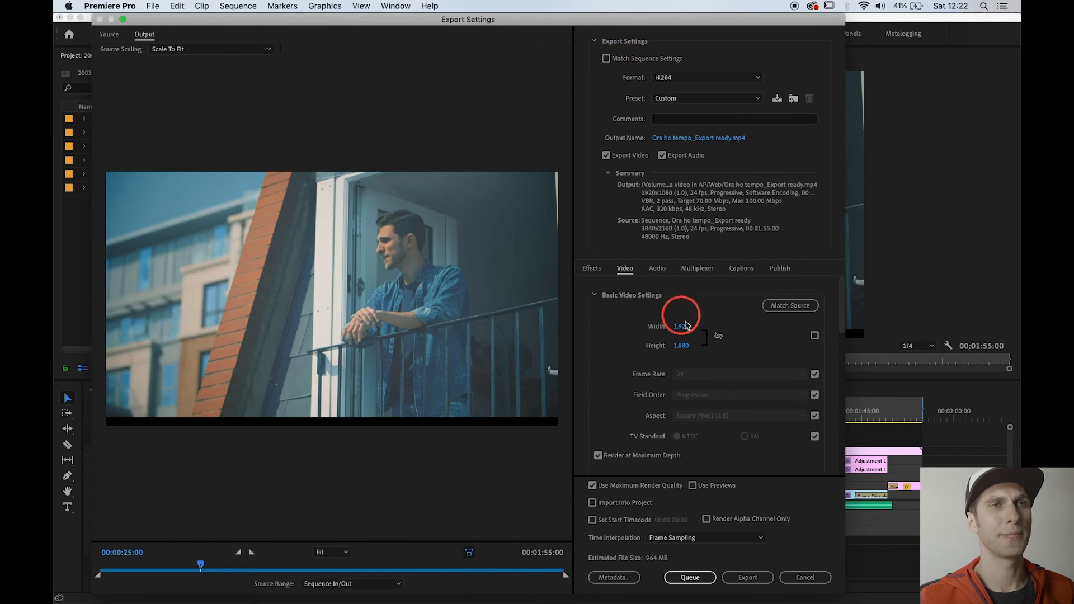
{"action": "left_click", "coordinate": [666, 78]}
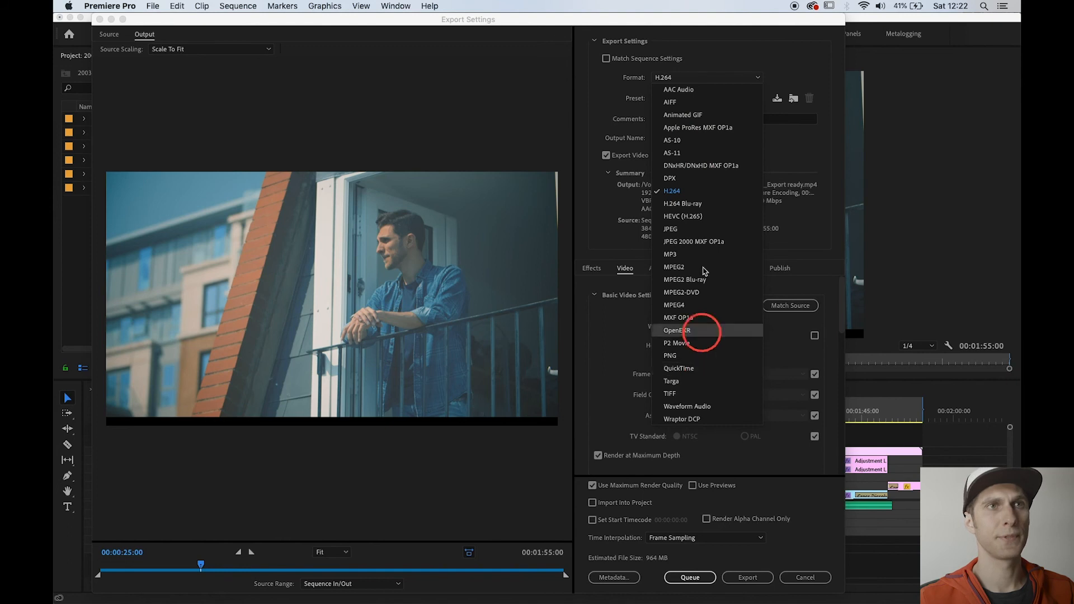
{"action": "left_click", "coordinate": [688, 368]}
{"action": "left_click", "coordinate": [700, 99]}
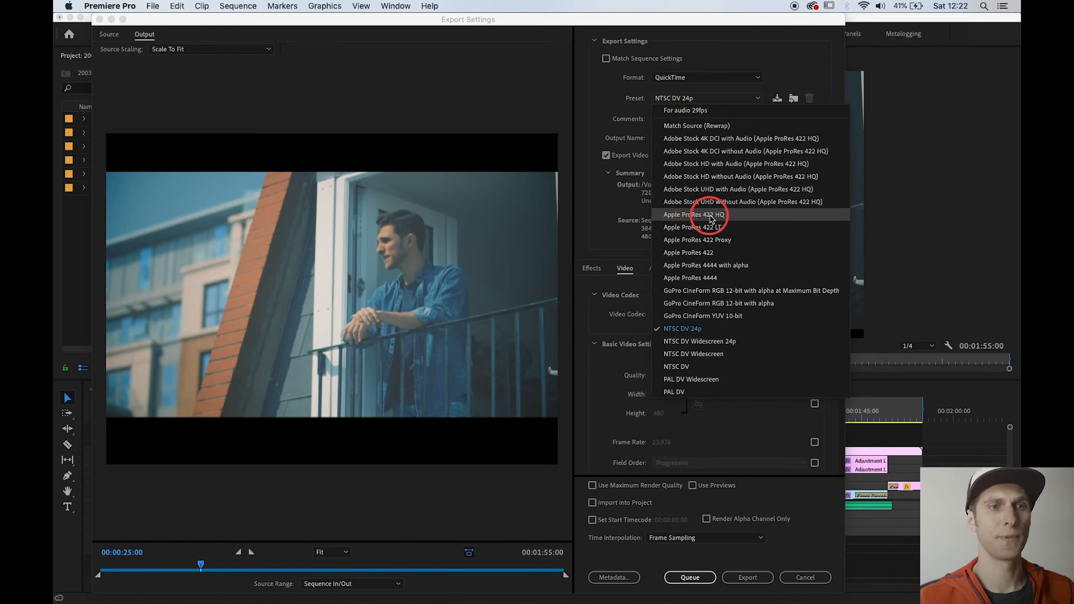
{"action": "left_click", "coordinate": [710, 216]}
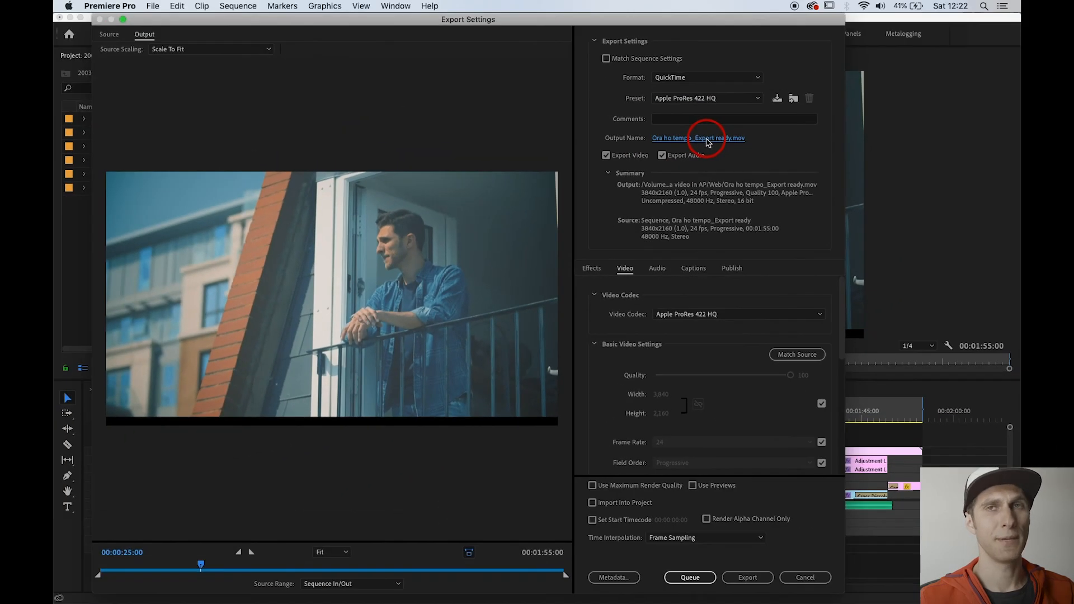
Step: Name the ProRes output file Ora ho tempo_Export ready_ProResHQ and save it in the Web folder
{"action": "left_click", "coordinate": [697, 122]}
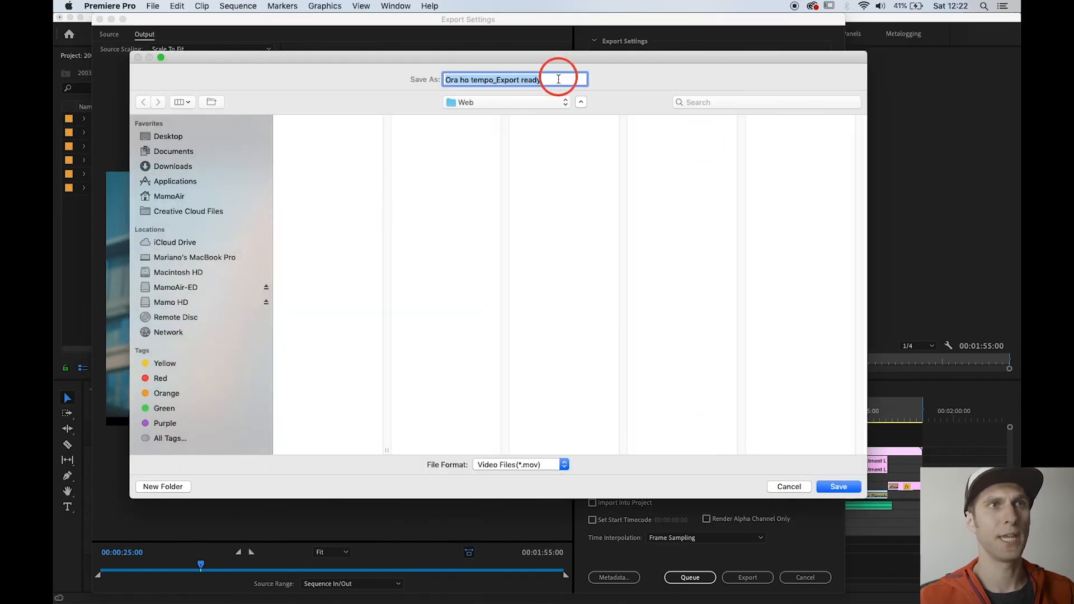
{"action": "left_click", "coordinate": [557, 81]}
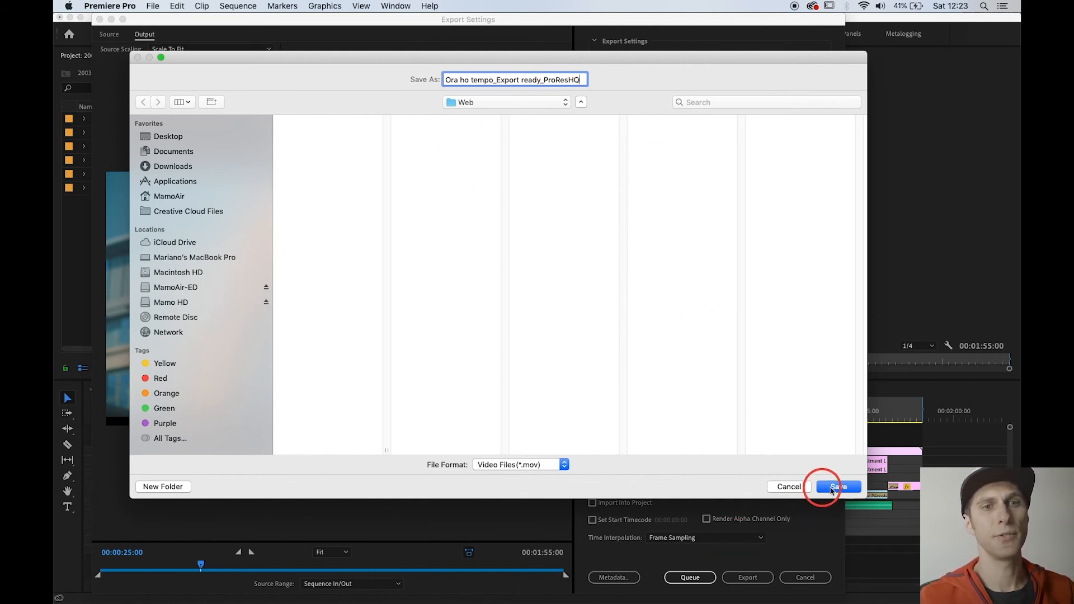
{"action": "left_click", "coordinate": [840, 487]}
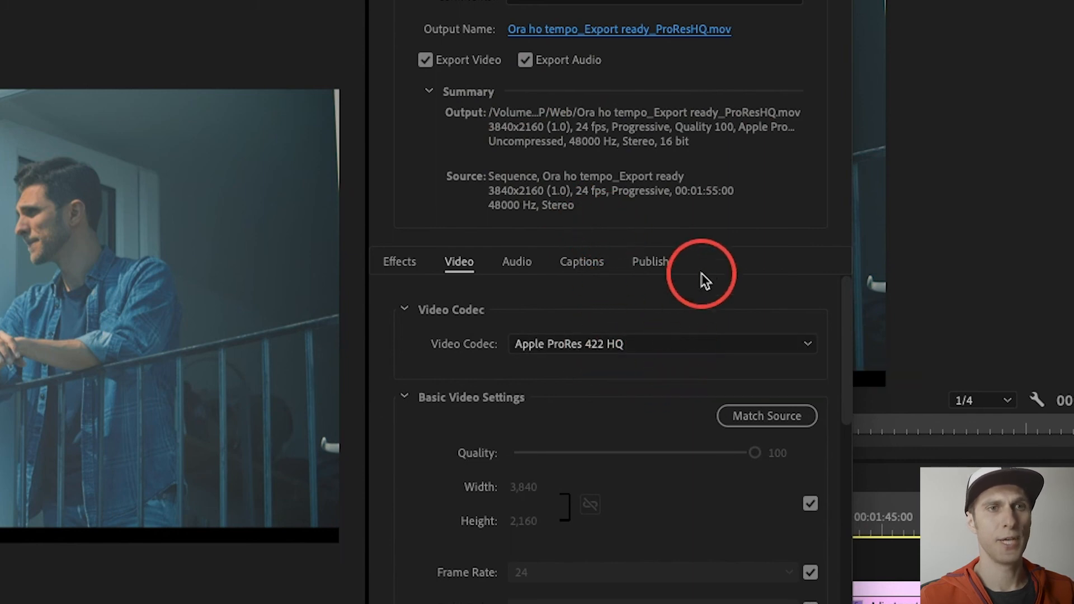
Step: Stop matching the source frame size and set the linked export dimensions to 1920x1080
{"action": "scroll", "coordinate": [748, 297], "scroll_direction": "down", "scroll_amount": 3}
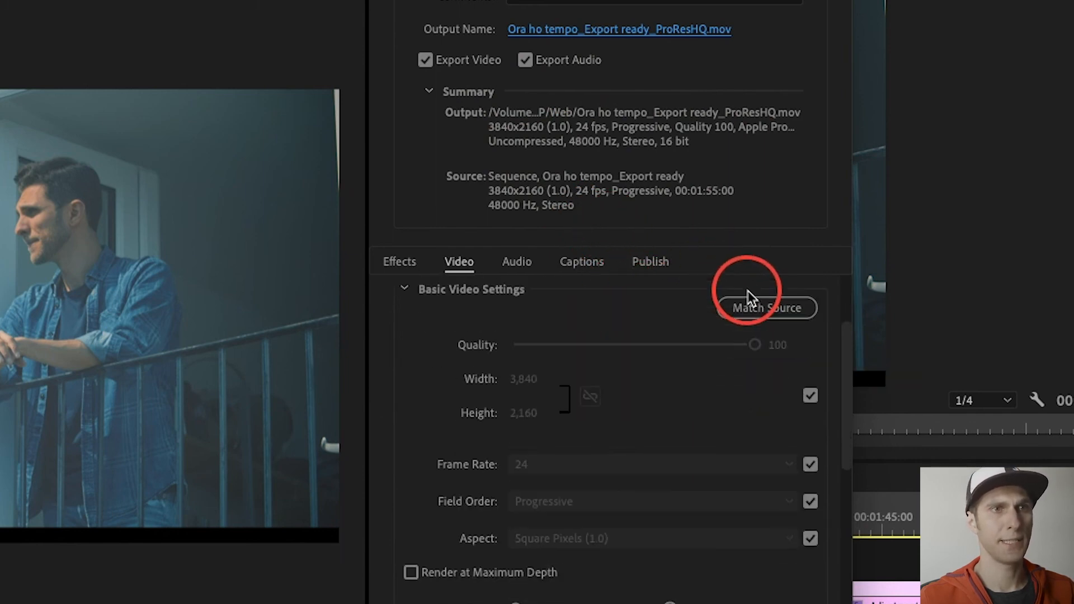
{"action": "left_click", "coordinate": [810, 396]}
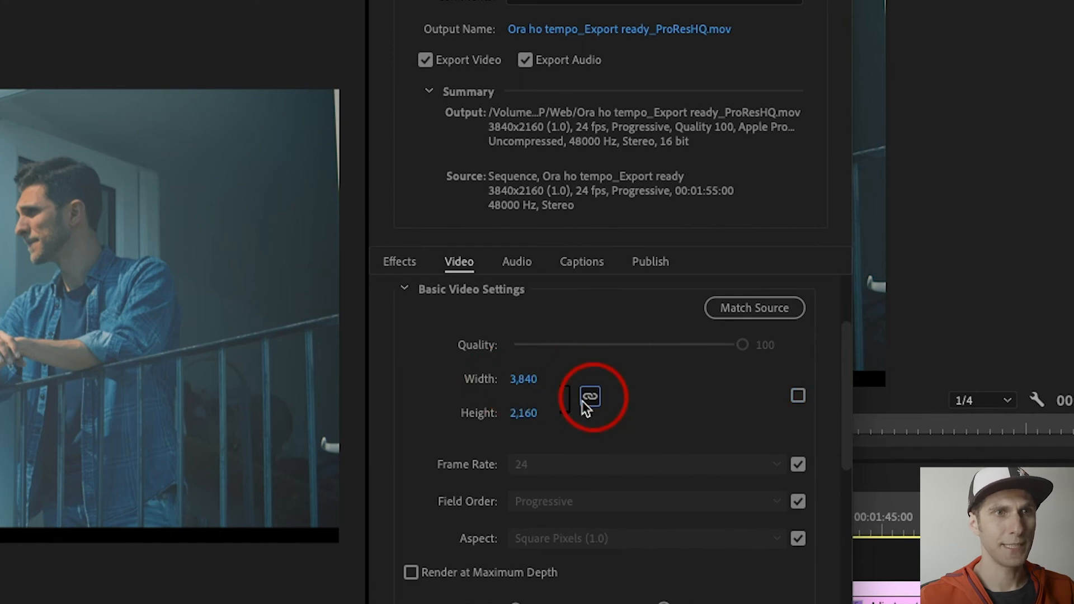
{"action": "left_click", "coordinate": [524, 381]}
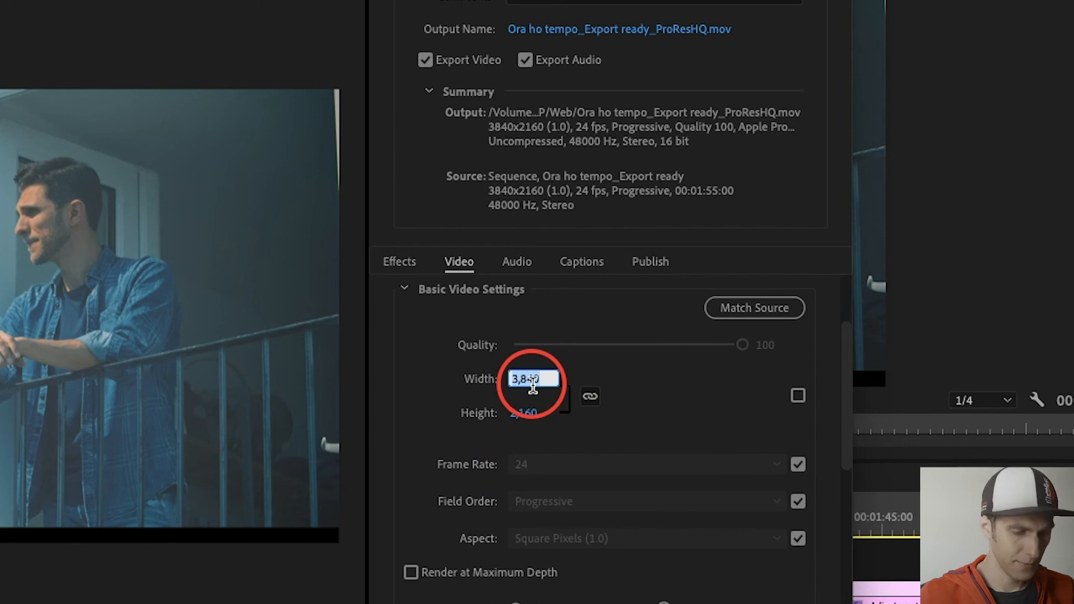
{"action": "type", "text": "1920"}
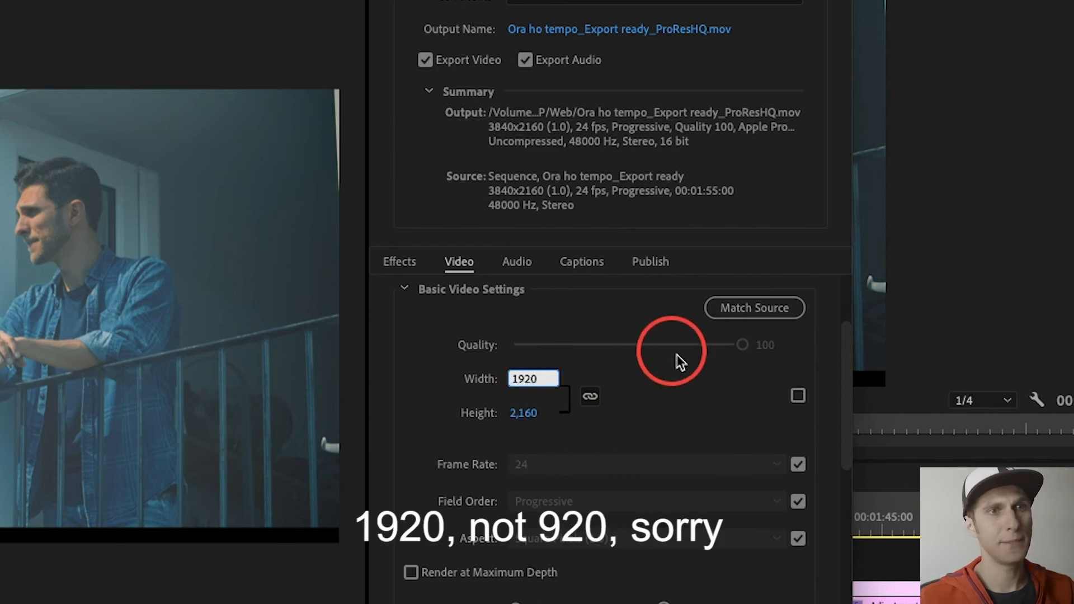
{"action": "left_click", "coordinate": [676, 382]}
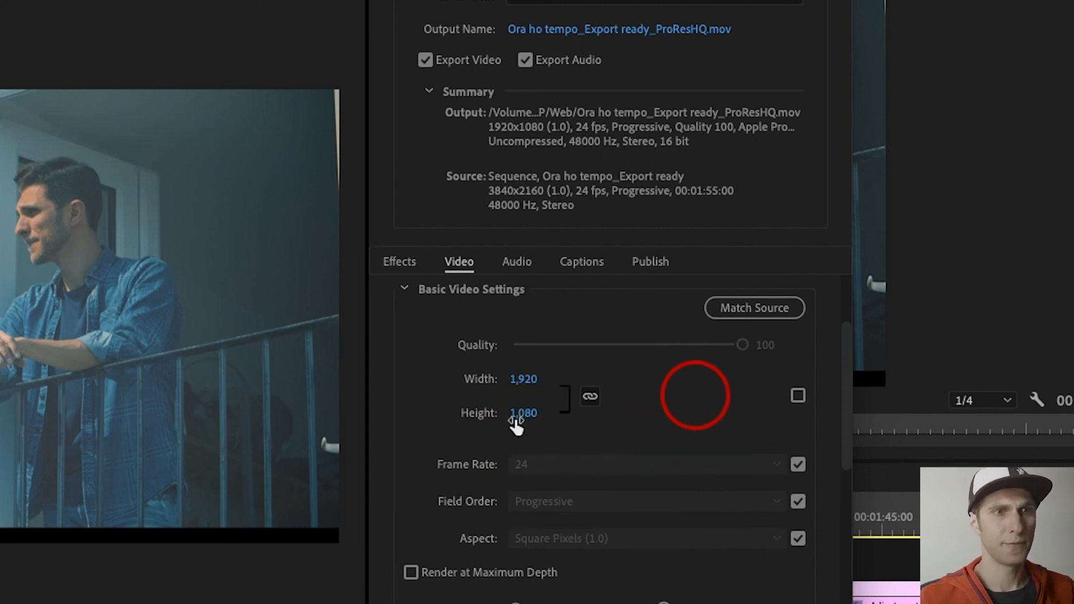
Step: Enable Render at Maximum Depth and choose a 16-bpc depth for the ProRes video
{"action": "scroll", "coordinate": [680, 434], "scroll_direction": "down", "scroll_amount": 4}
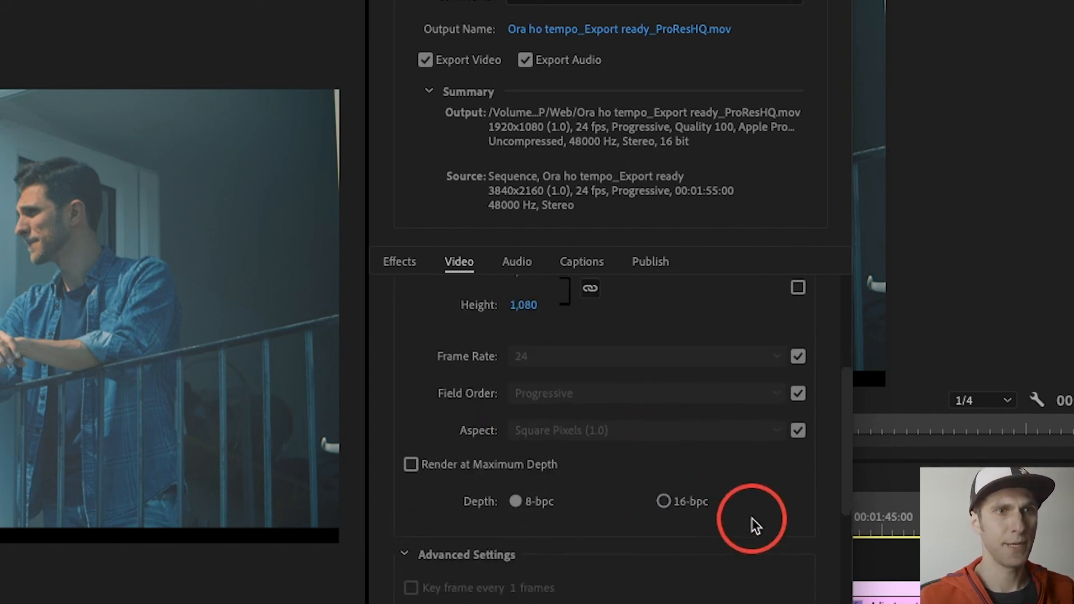
{"action": "left_click", "coordinate": [454, 467]}
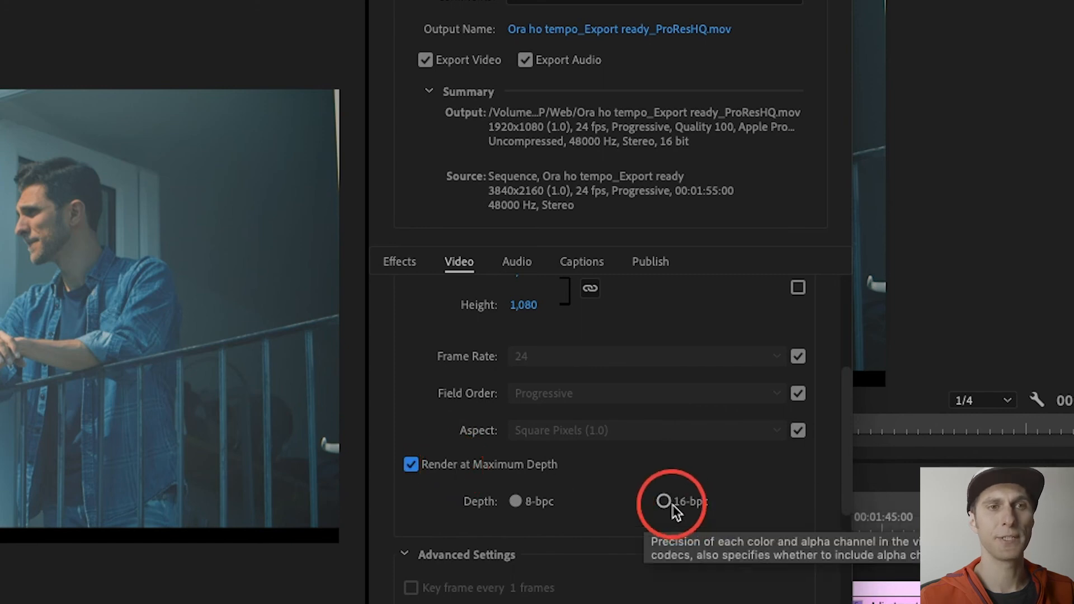
{"action": "left_click", "coordinate": [691, 507]}
{"action": "scroll", "coordinate": [716, 501], "scroll_direction": "down", "scroll_amount": 10}
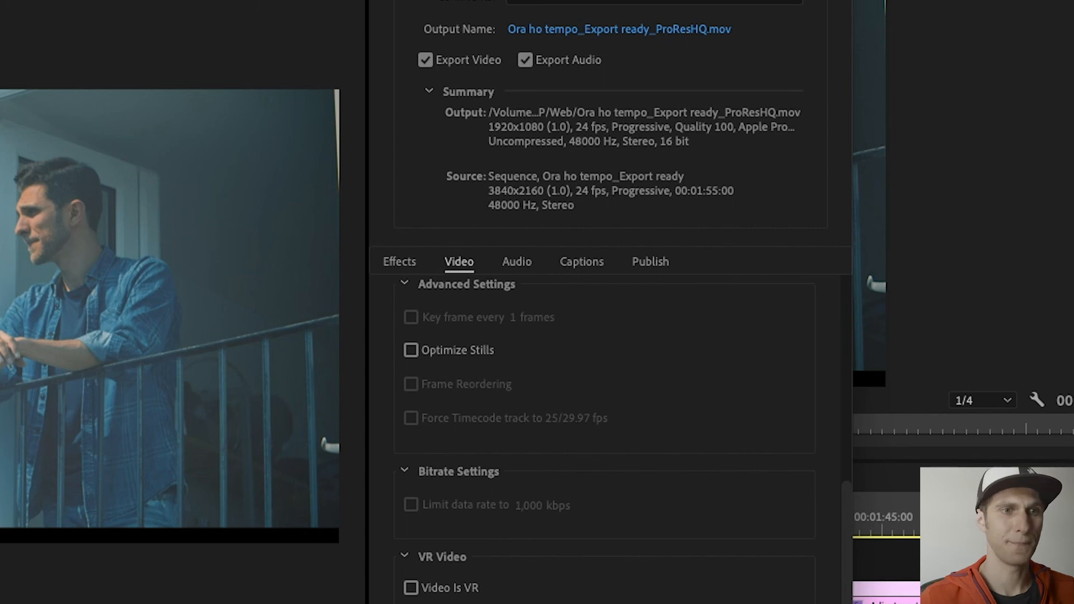
Step: Set the export's audio sample size to 24 bit
{"action": "left_click", "coordinate": [515, 263]}
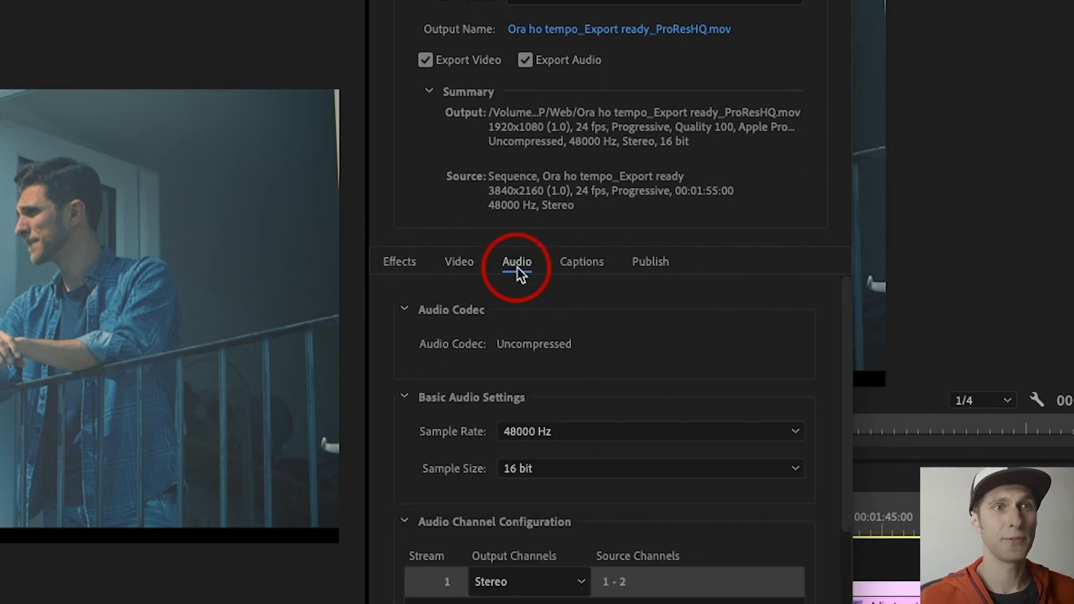
{"action": "scroll", "coordinate": [732, 323], "scroll_direction": "down", "scroll_amount": 2}
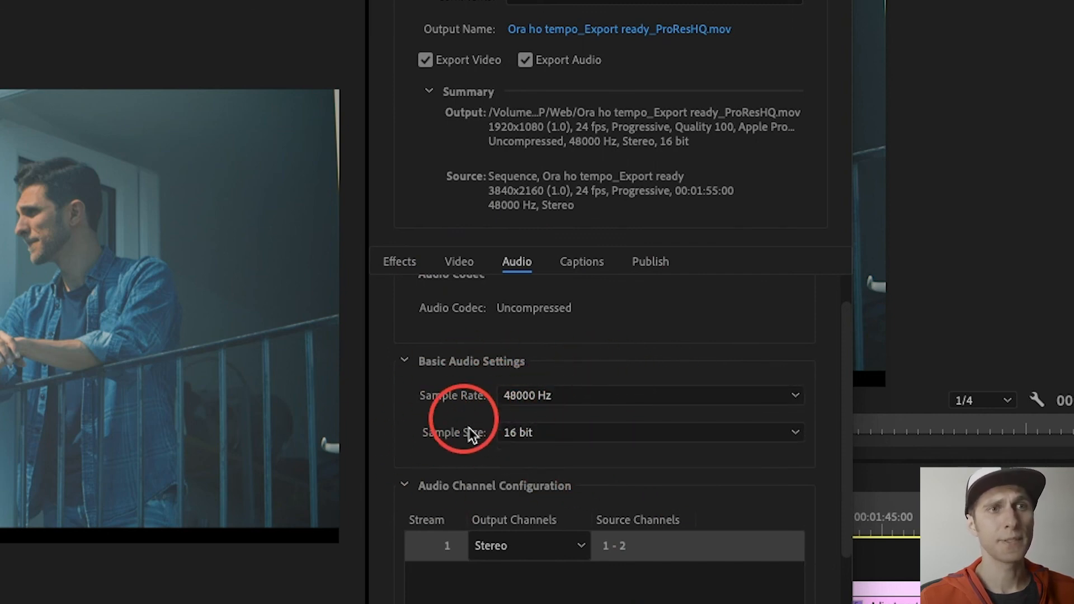
{"action": "left_click", "coordinate": [661, 435]}
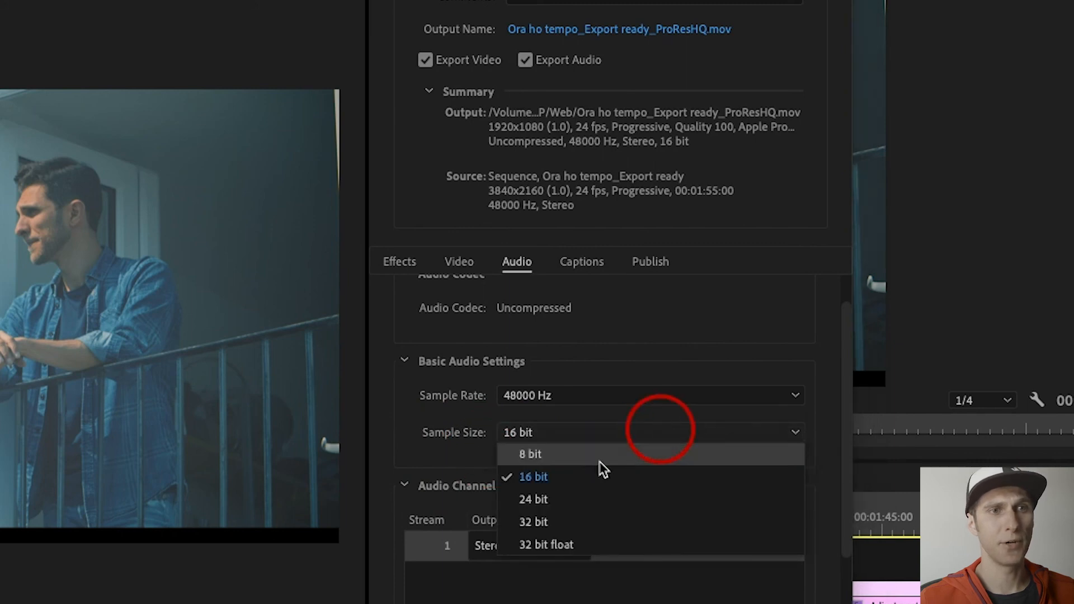
{"action": "left_click", "coordinate": [594, 503]}
{"action": "left_click", "coordinate": [671, 459]}
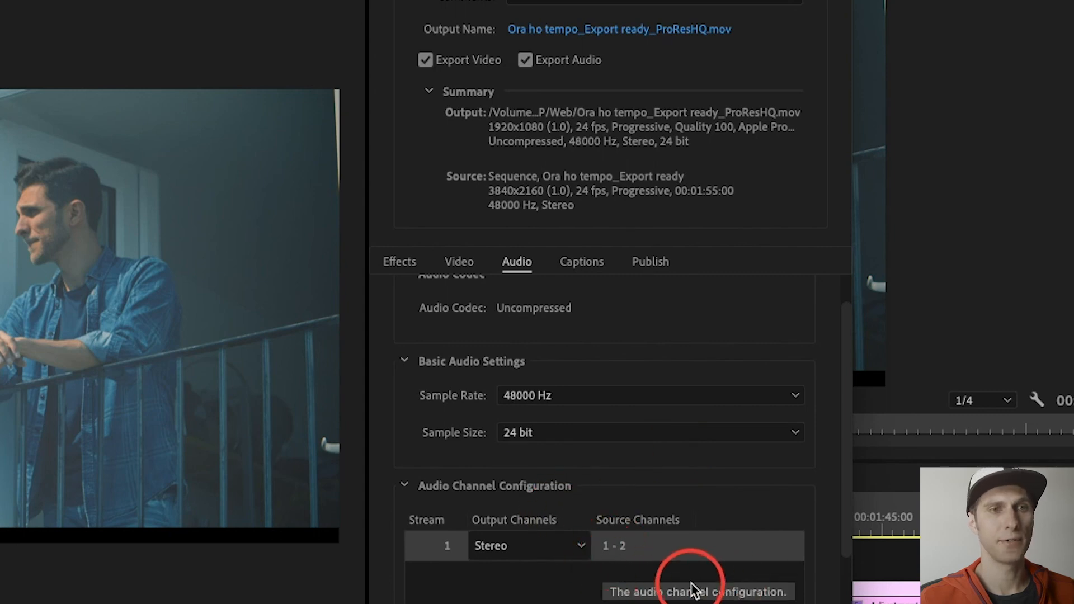
Step: Enable Use Maximum Render Quality and send the ProRes export to the Media Encoder queue
{"action": "scroll", "coordinate": [674, 598], "scroll_direction": "down", "scroll_amount": 2}
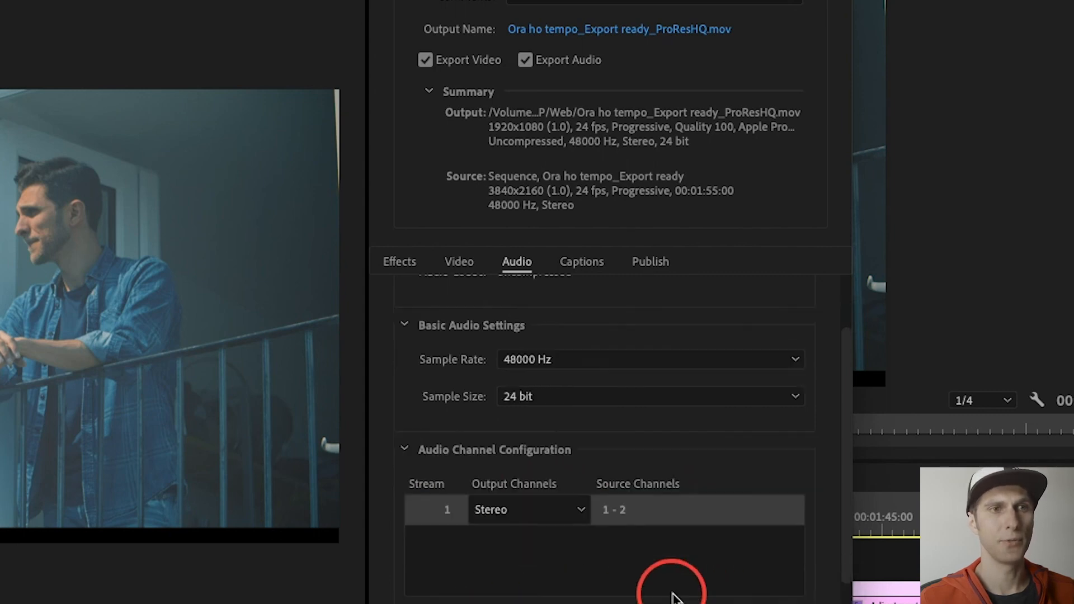
{"action": "scroll", "coordinate": [672, 593], "scroll_direction": "down", "scroll_amount": 3}
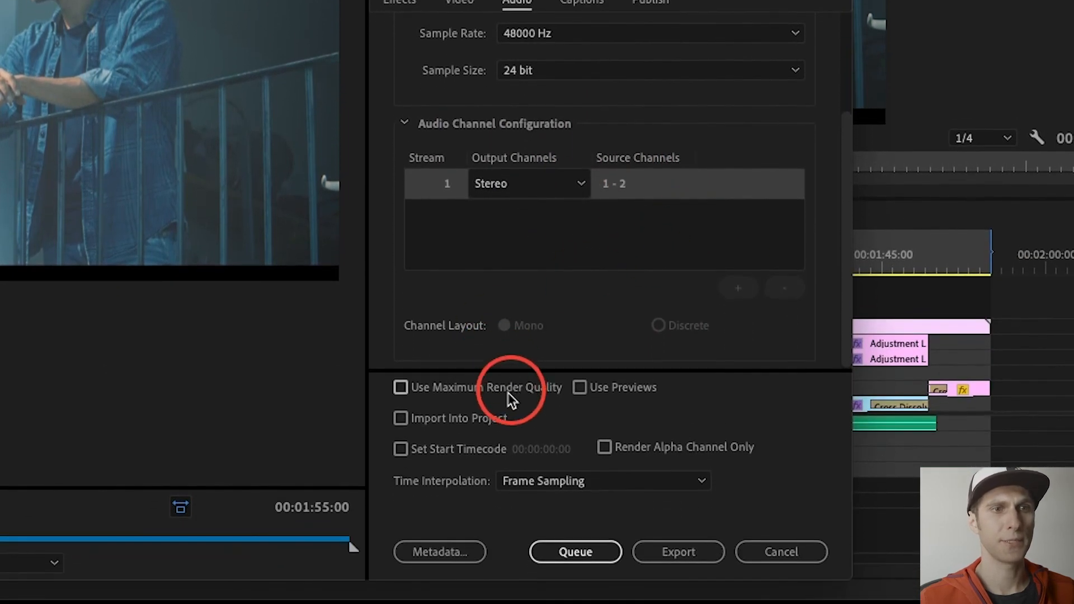
{"action": "left_click", "coordinate": [511, 399]}
{"action": "left_click", "coordinate": [577, 562]}
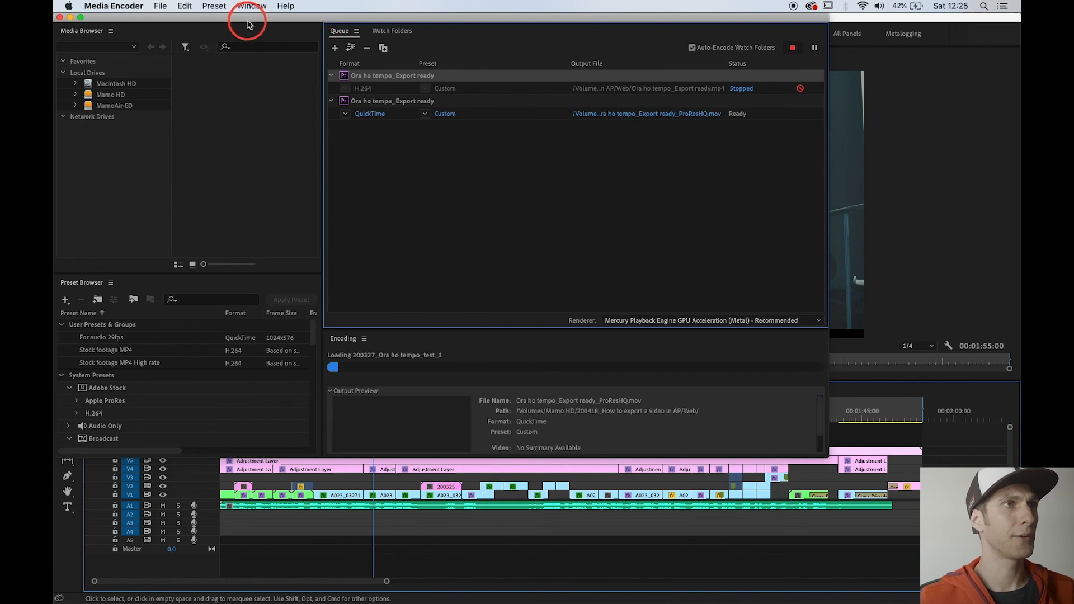
Step: Switch back to Premiere Pro and cancel the open H.264 export settings
{"action": "left_click", "coordinate": [137, 5]}
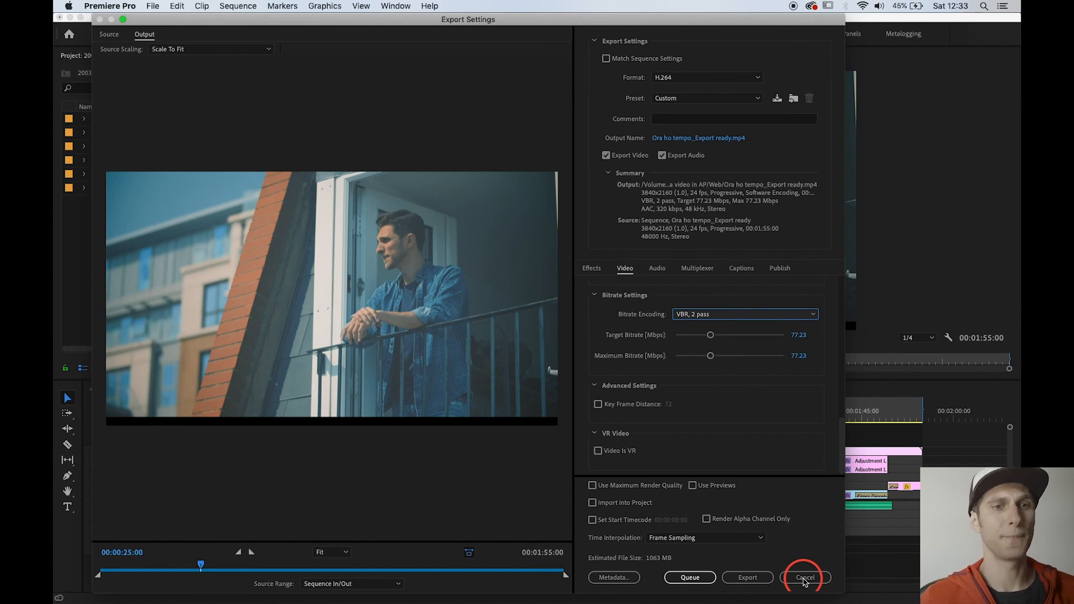
{"action": "left_click", "coordinate": [805, 579]}
Step: Mark an in/out range on the sequence timeline from about 00:00:15:00 to 00:00:43:12
{"action": "left_click", "coordinate": [390, 419]}
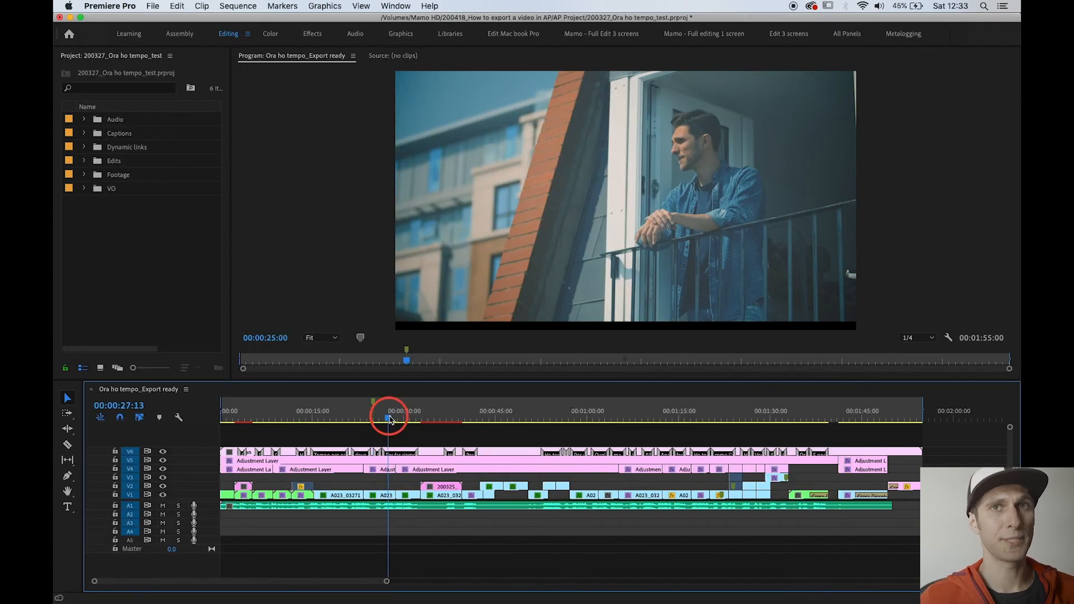
{"action": "left_click", "coordinate": [377, 407]}
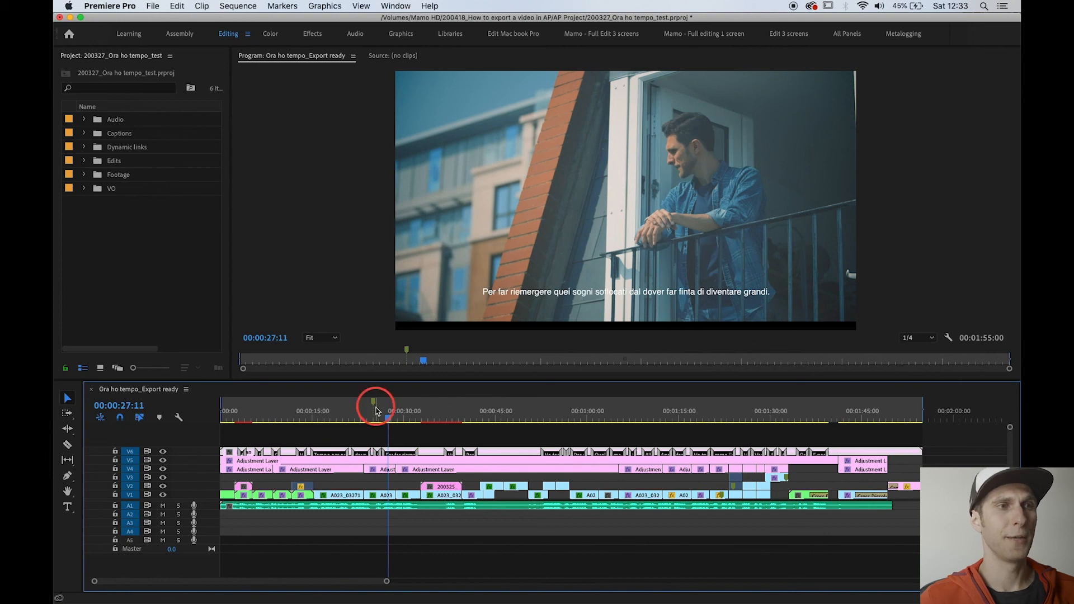
{"action": "left_click", "coordinate": [370, 417]}
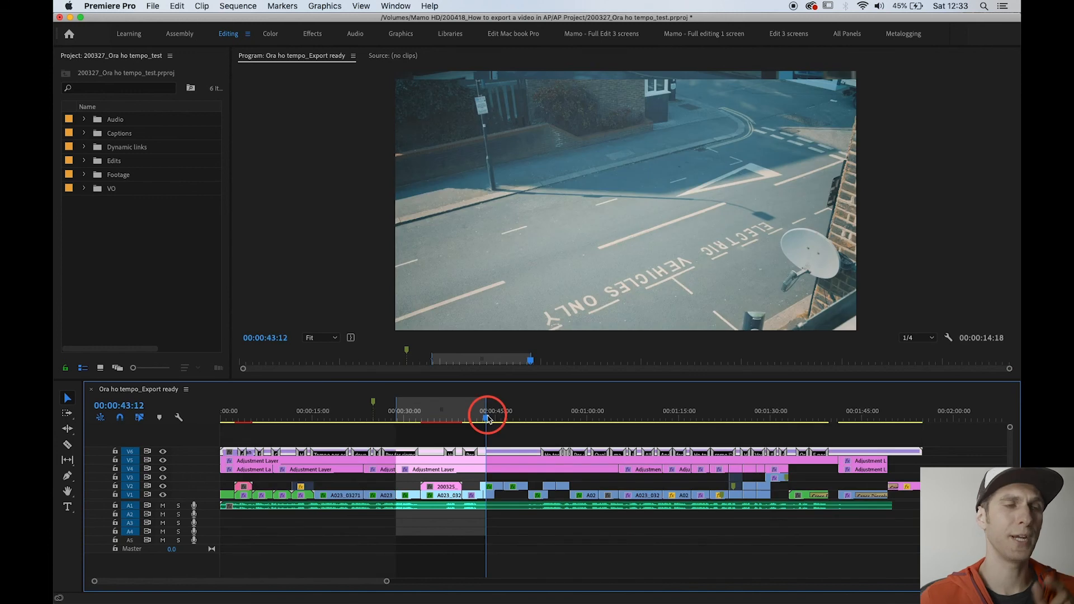
{"action": "left_click", "coordinate": [312, 417]}
{"action": "key", "text": "i"}
{"action": "left_click", "coordinate": [330, 418]}
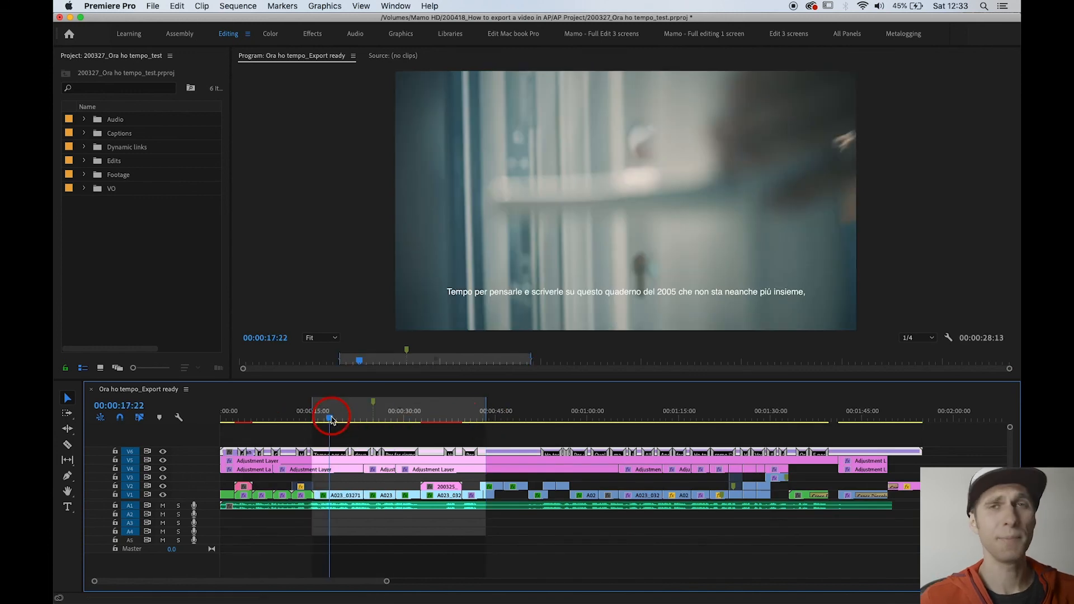